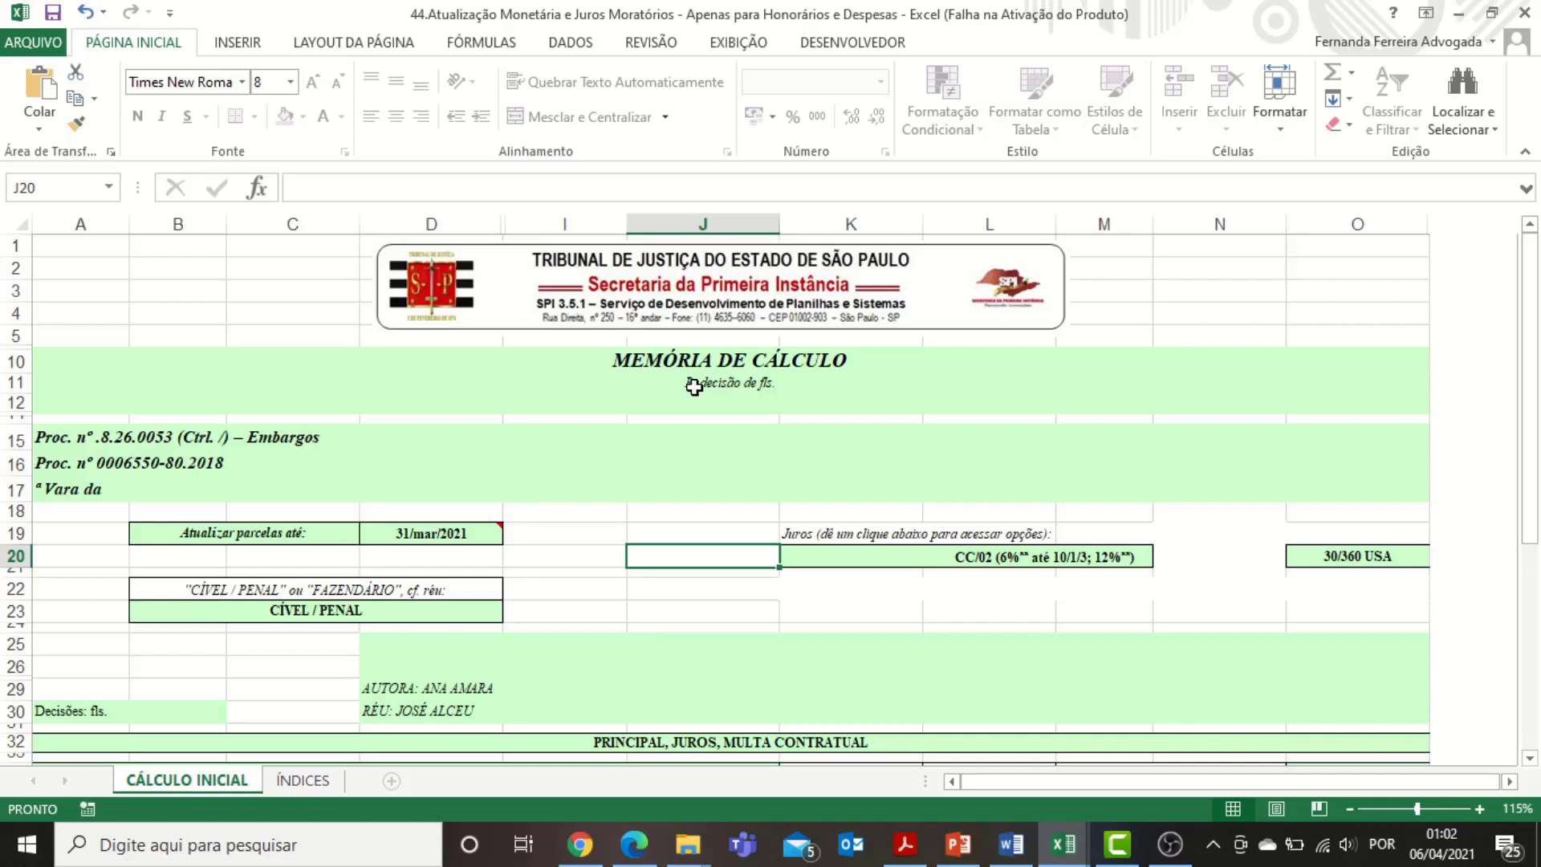
Step: Complete the decision reference below the MEMÓRIA DE CÁLCULO title with page number 548
left_click(797, 387)
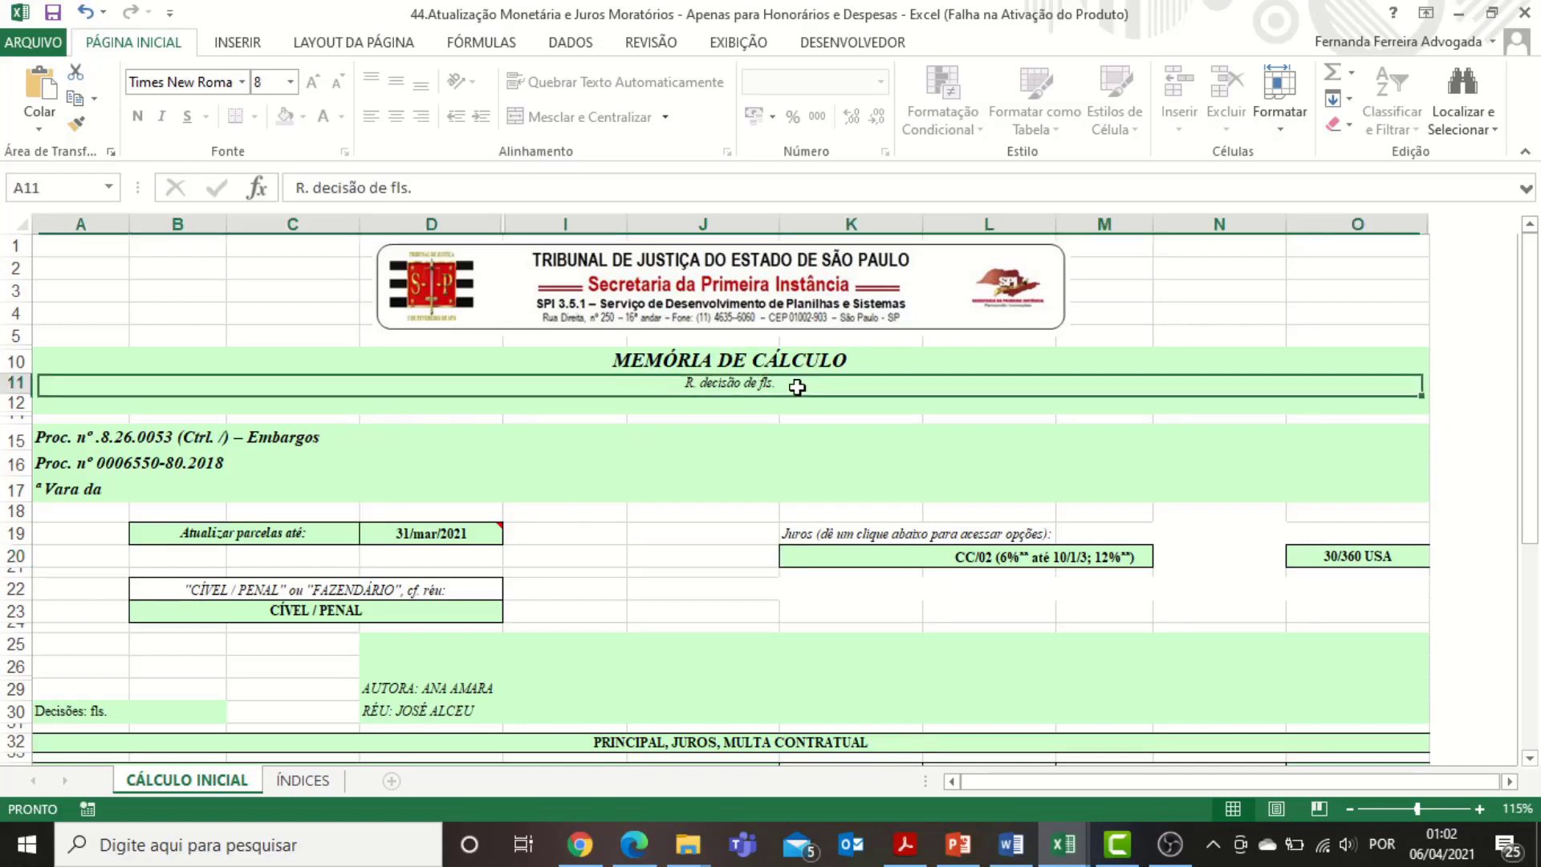
double_click(796, 387)
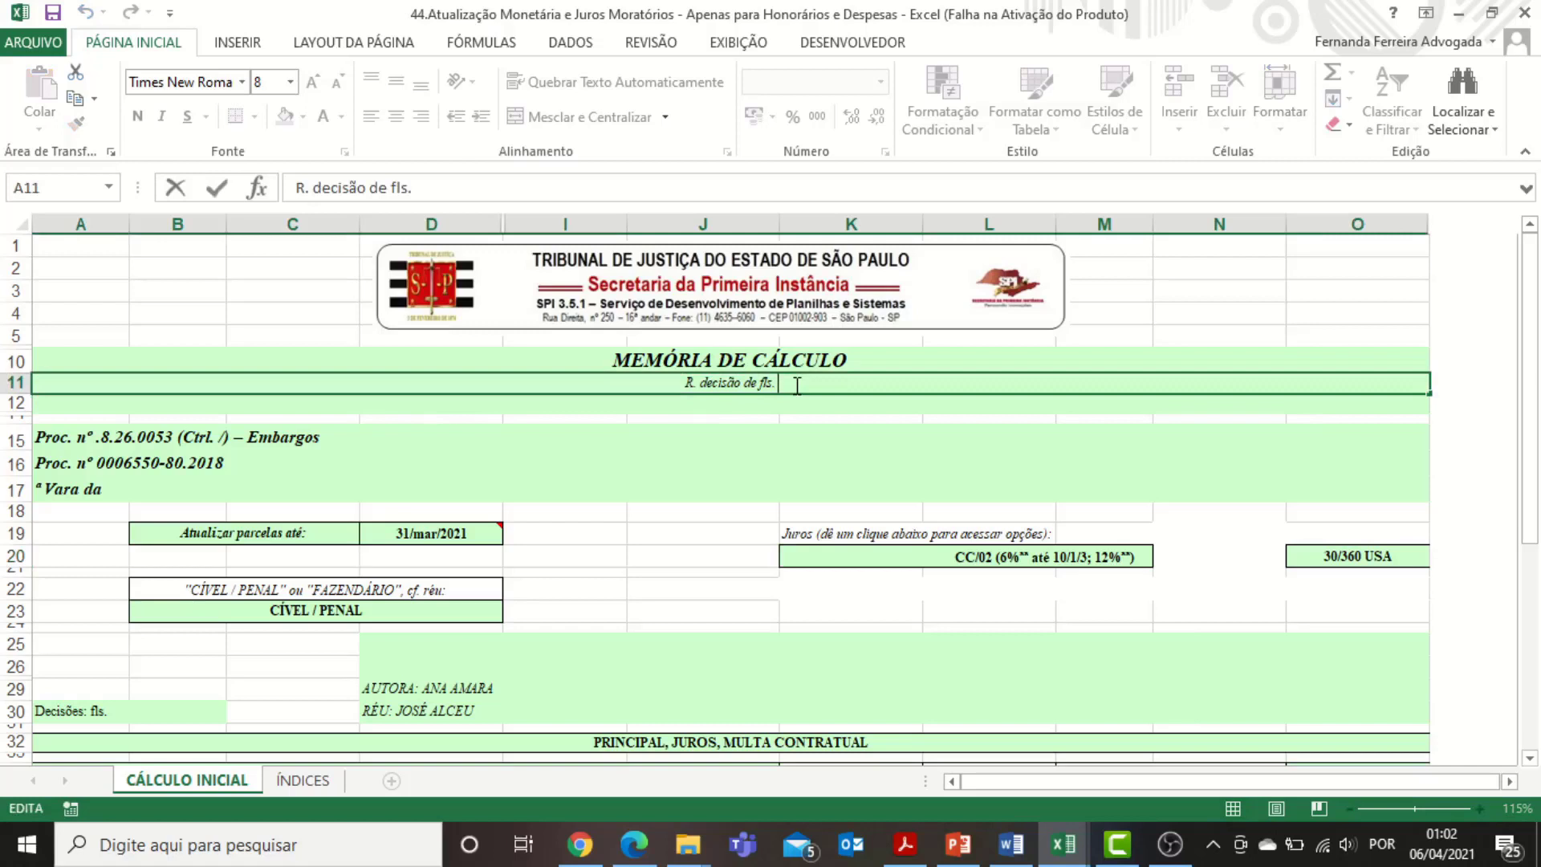
type("548")
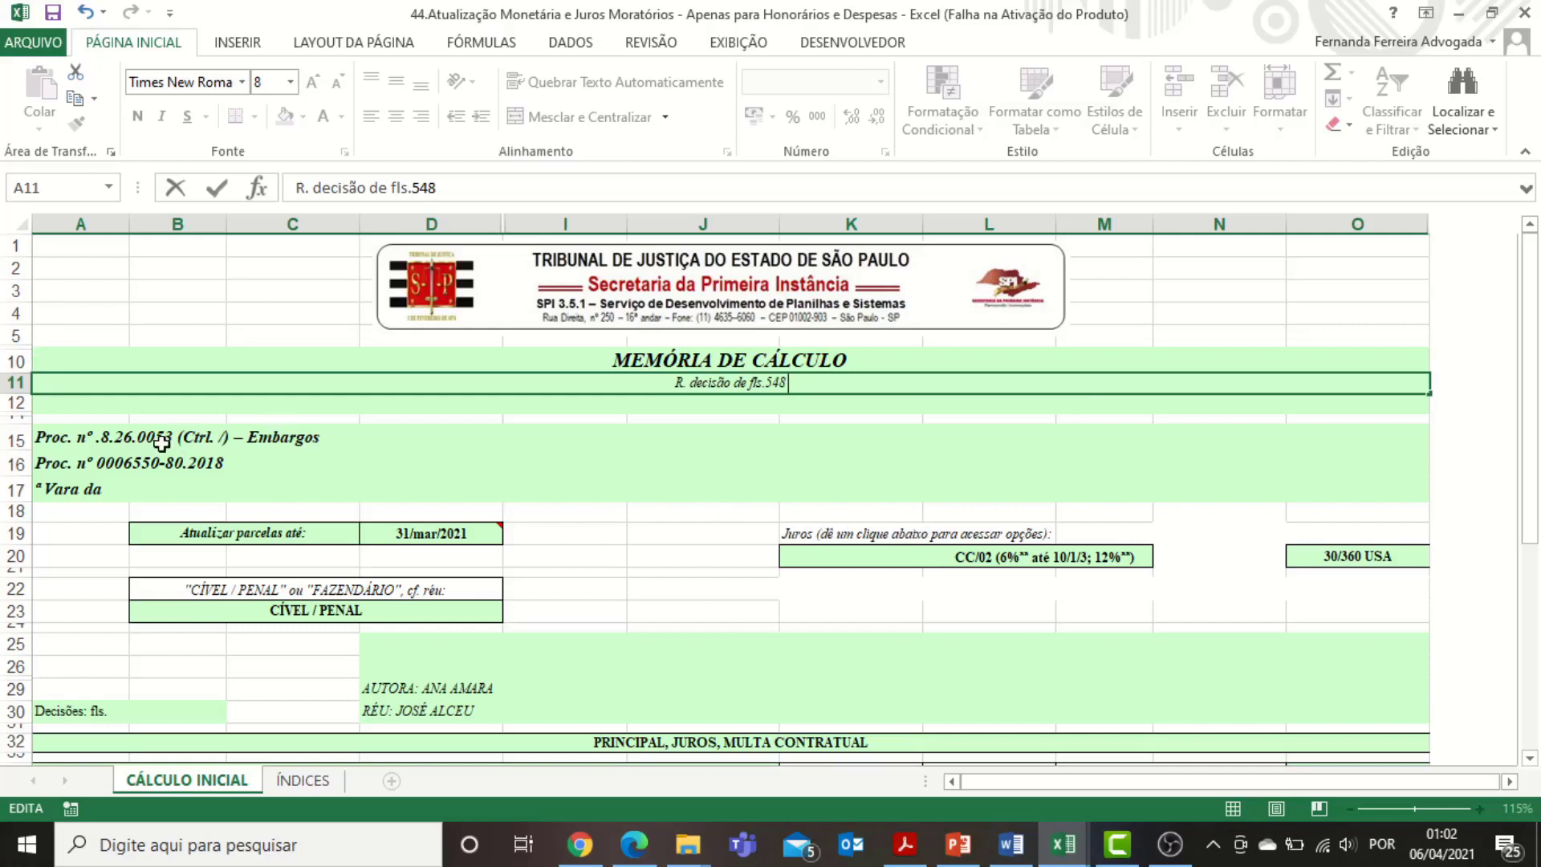
left_click_drag(136, 441, 127, 488)
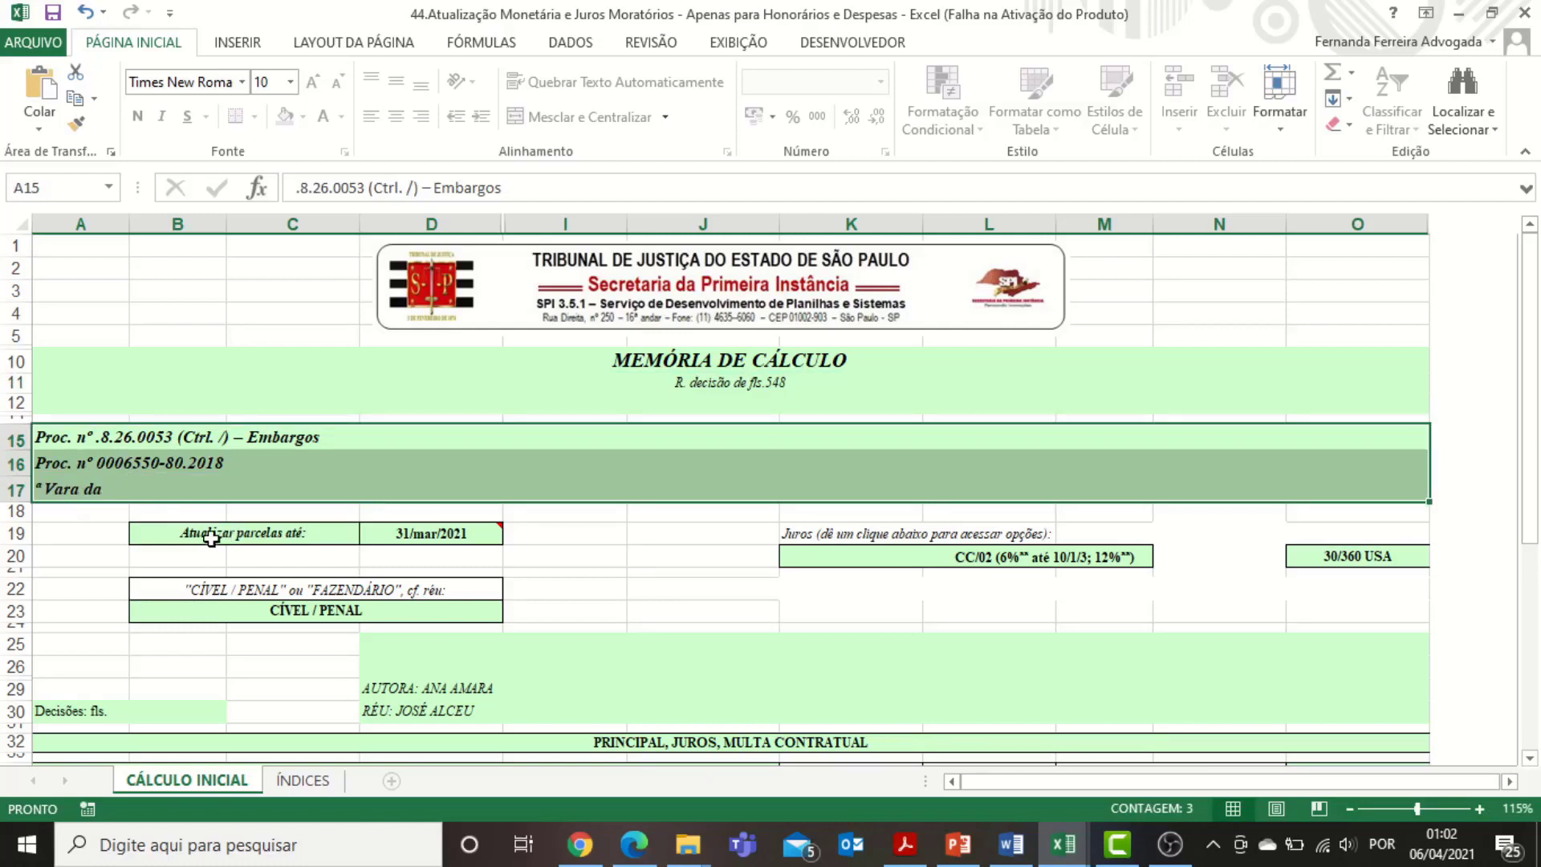
left_click_drag(211, 537, 433, 533)
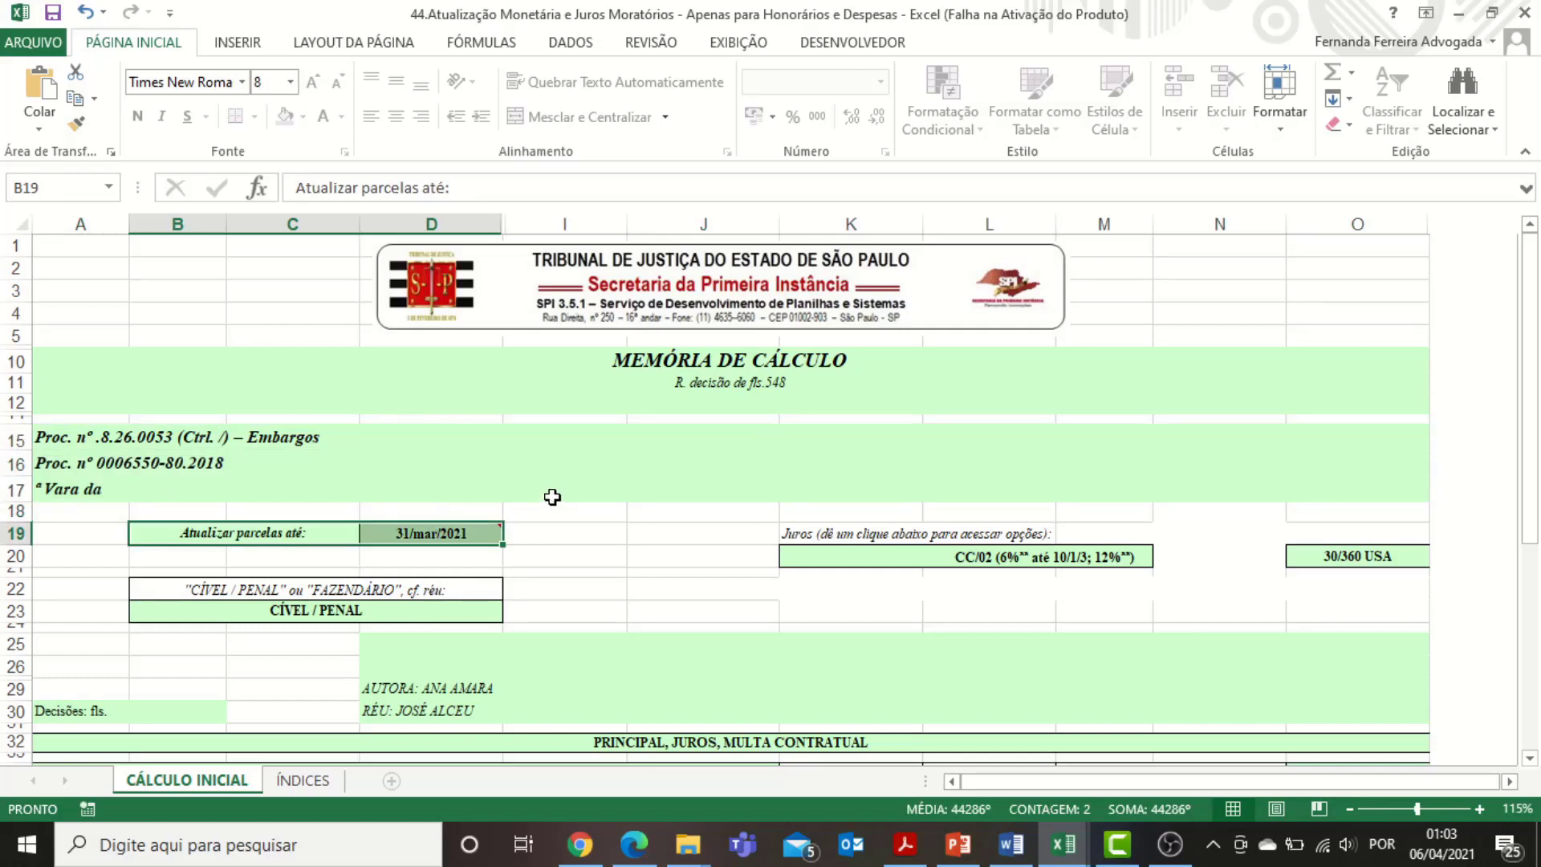
Step: Set the interest type to "Fixados (% a.a.)" with an interest rate of 0.0%
left_click(914, 562)
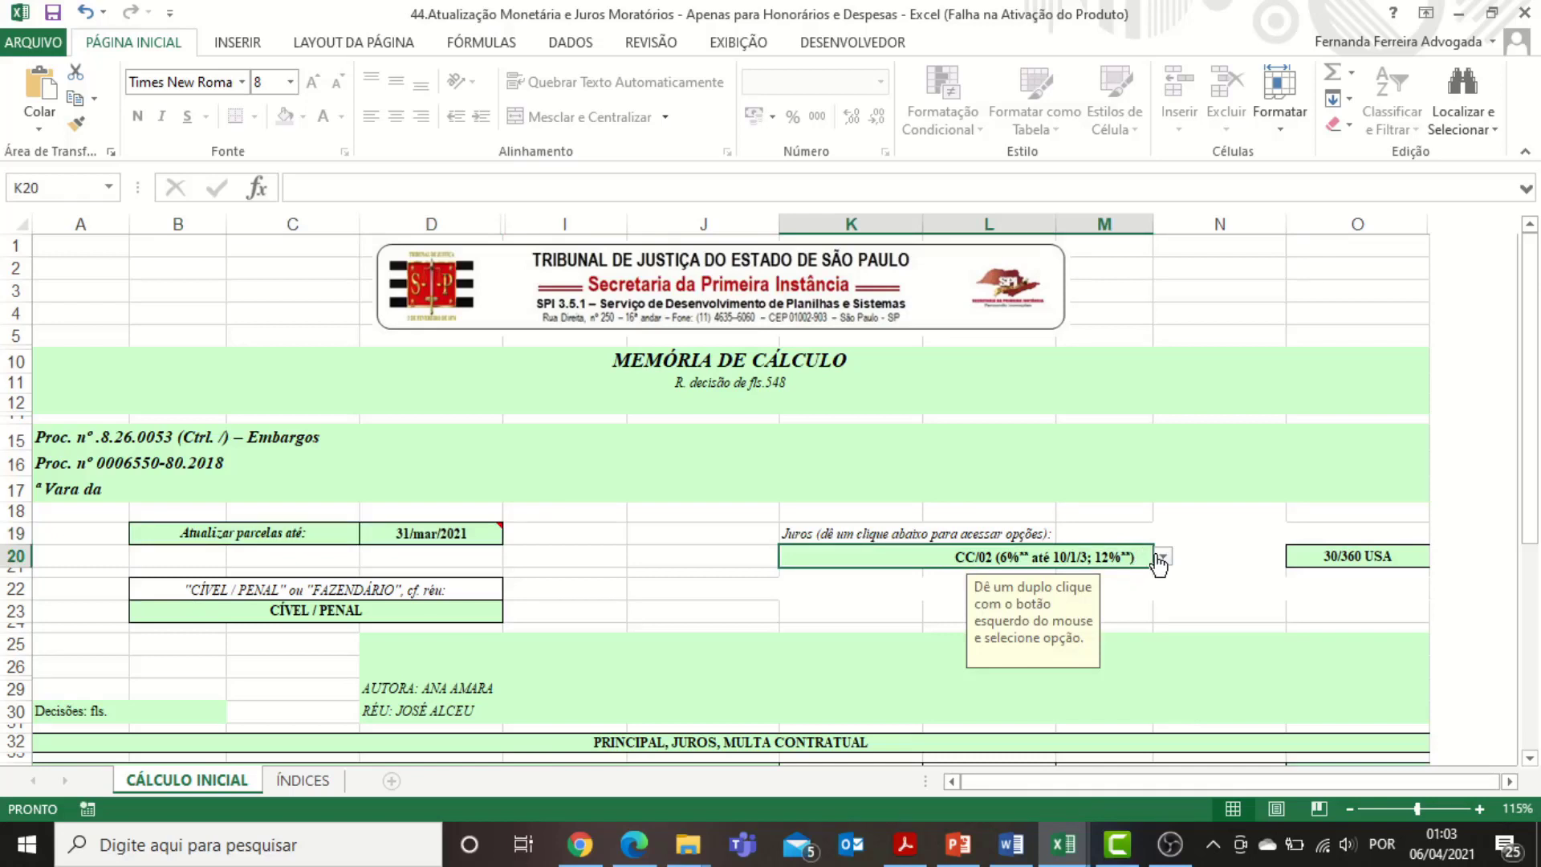
left_click(1159, 559)
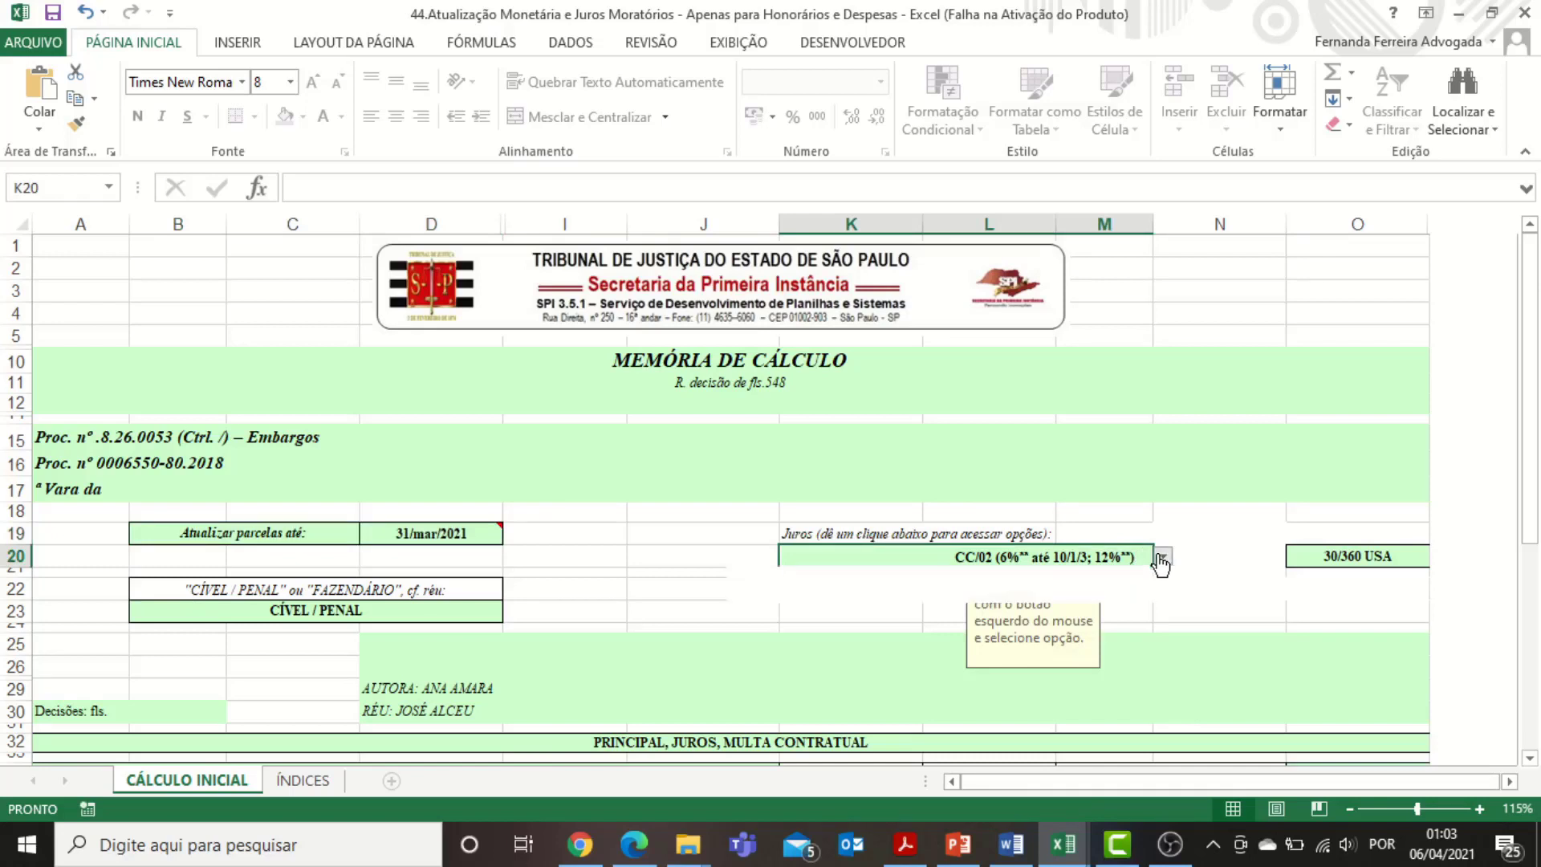
left_click(835, 584)
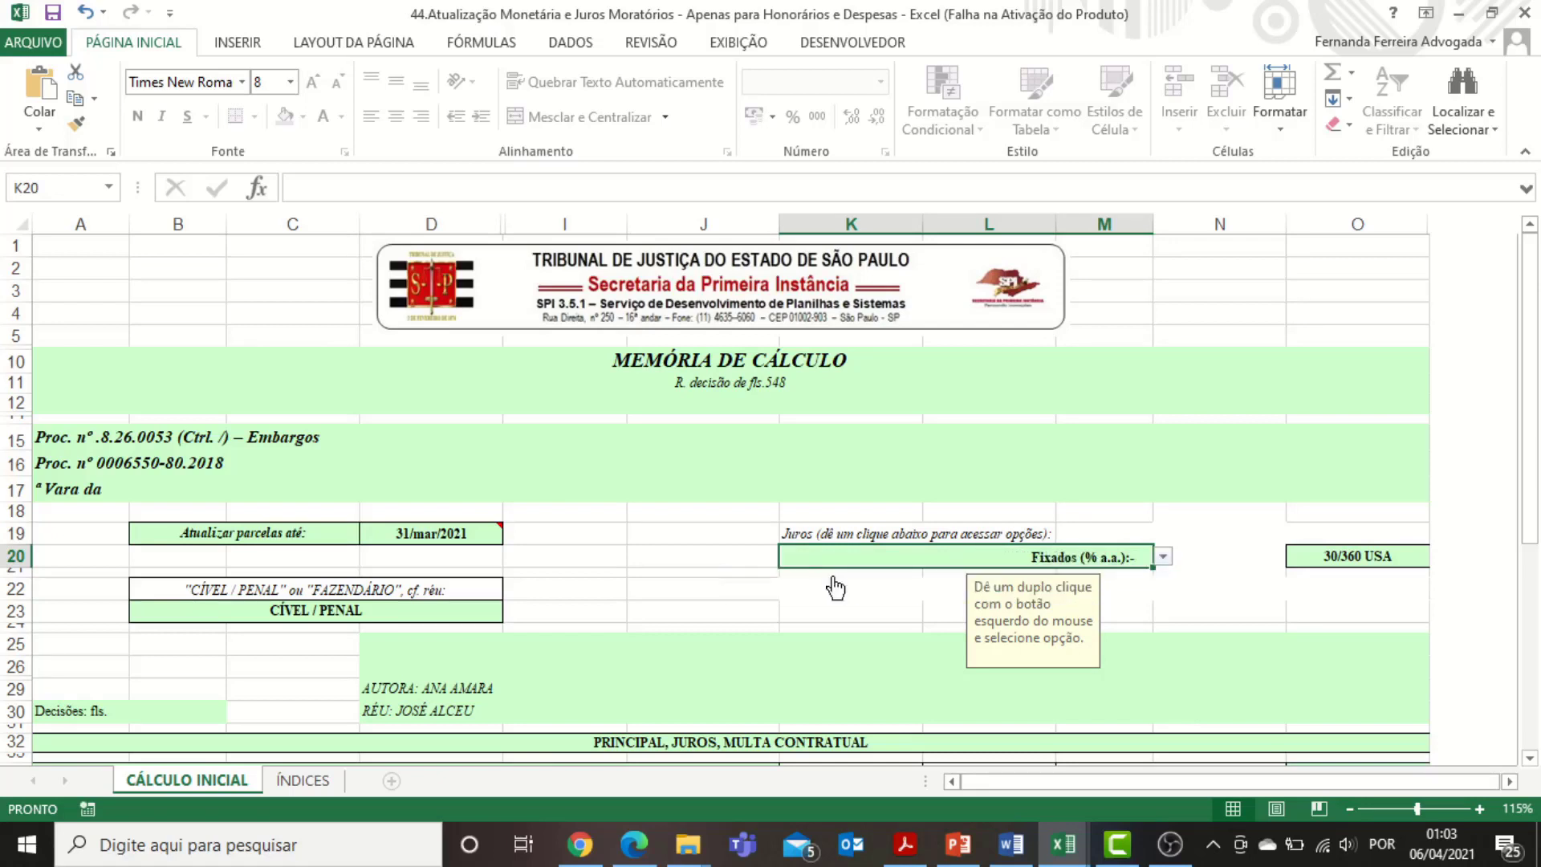
left_click(1193, 560)
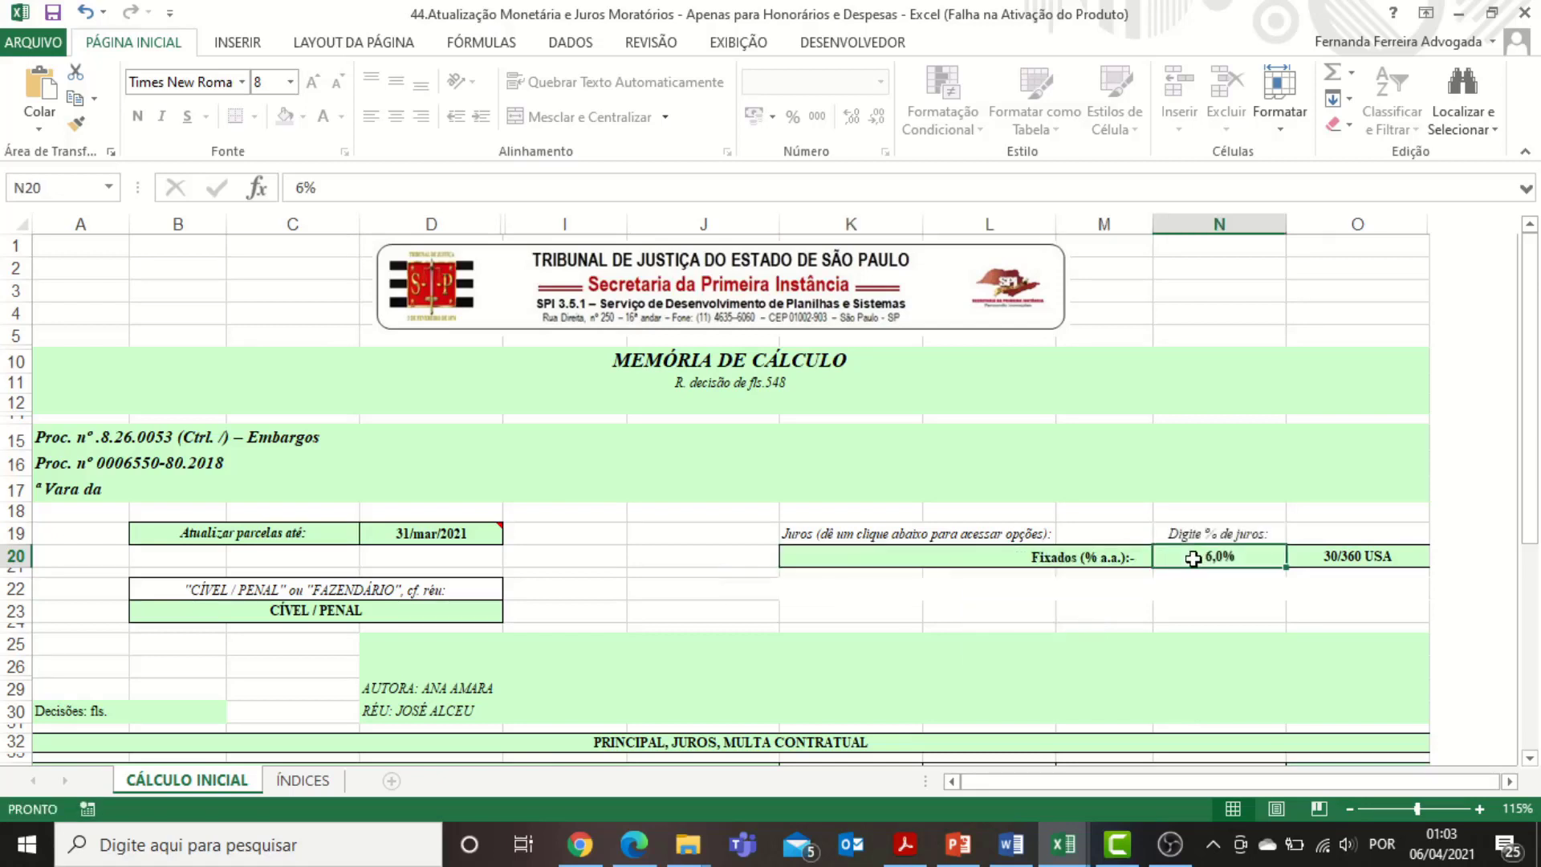
type("0.0")
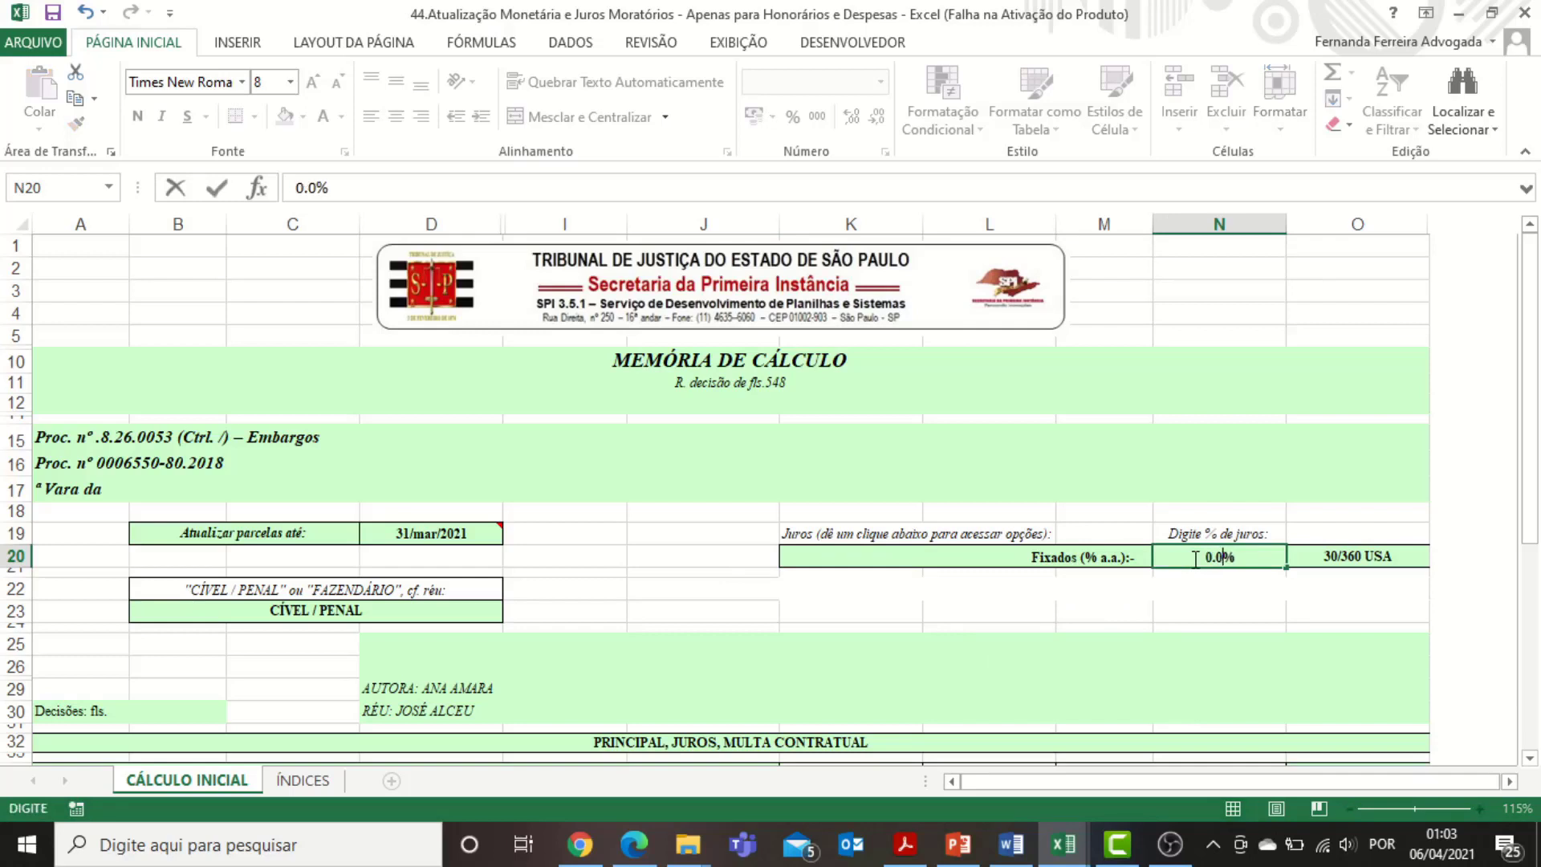
Step: Set the day-count method for the interest period to Real/Real
left_click(1371, 559)
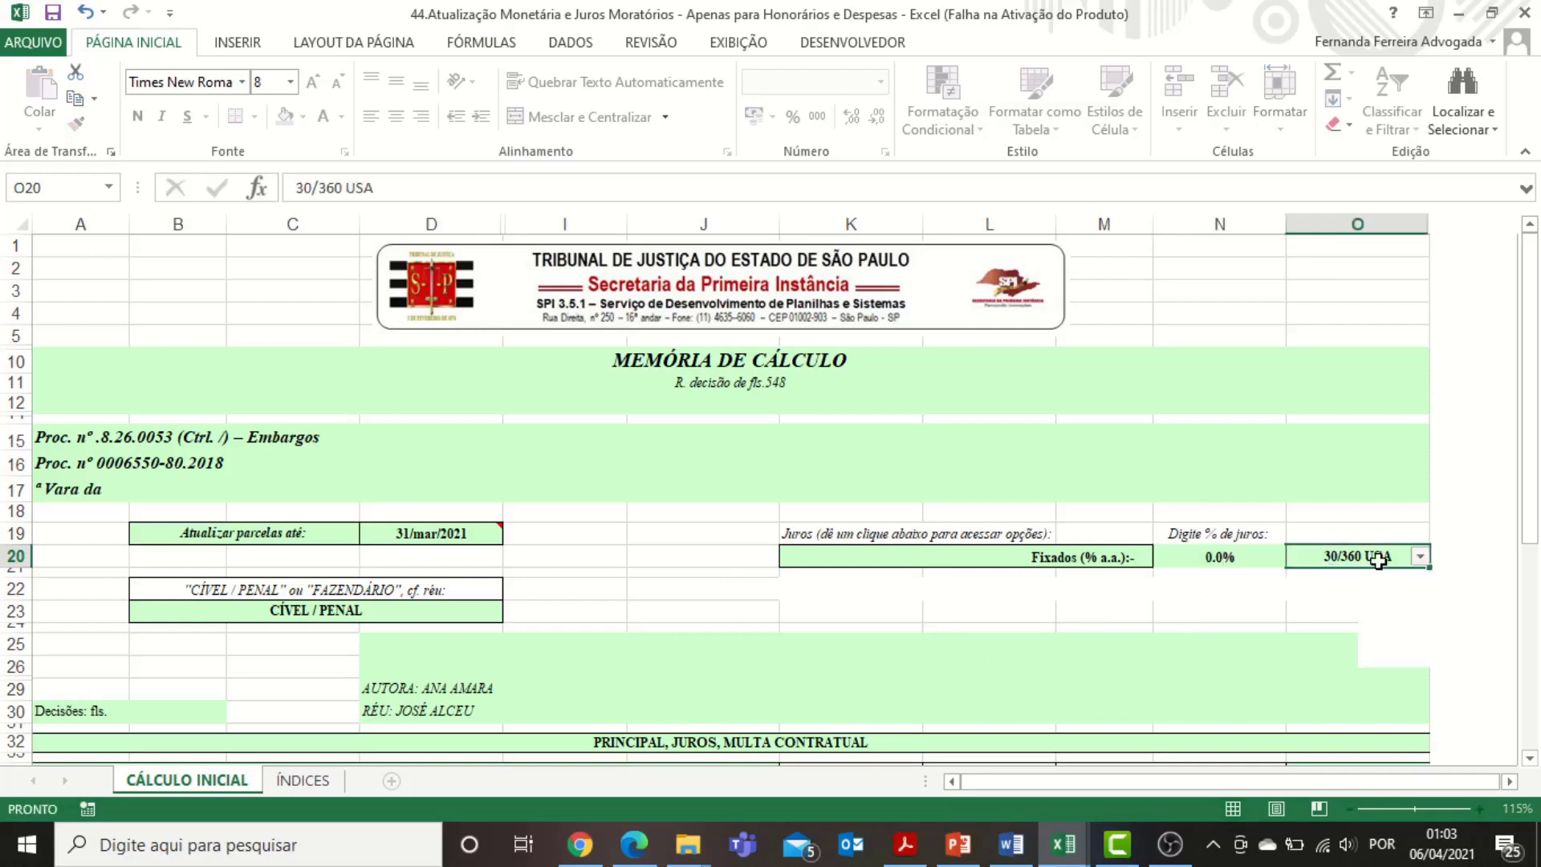
left_click(1421, 558)
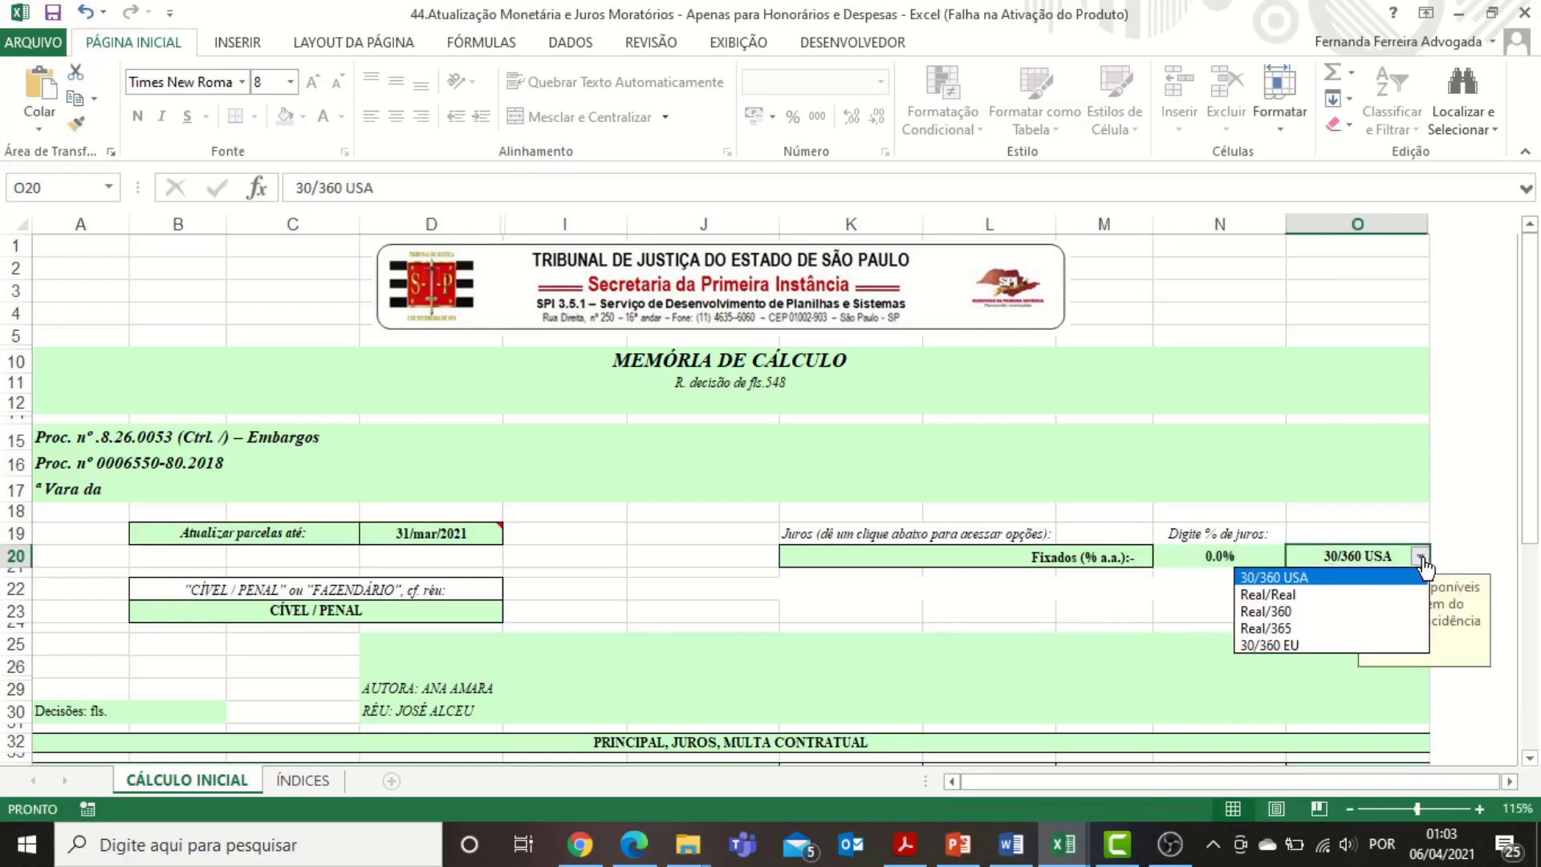
left_click(1359, 597)
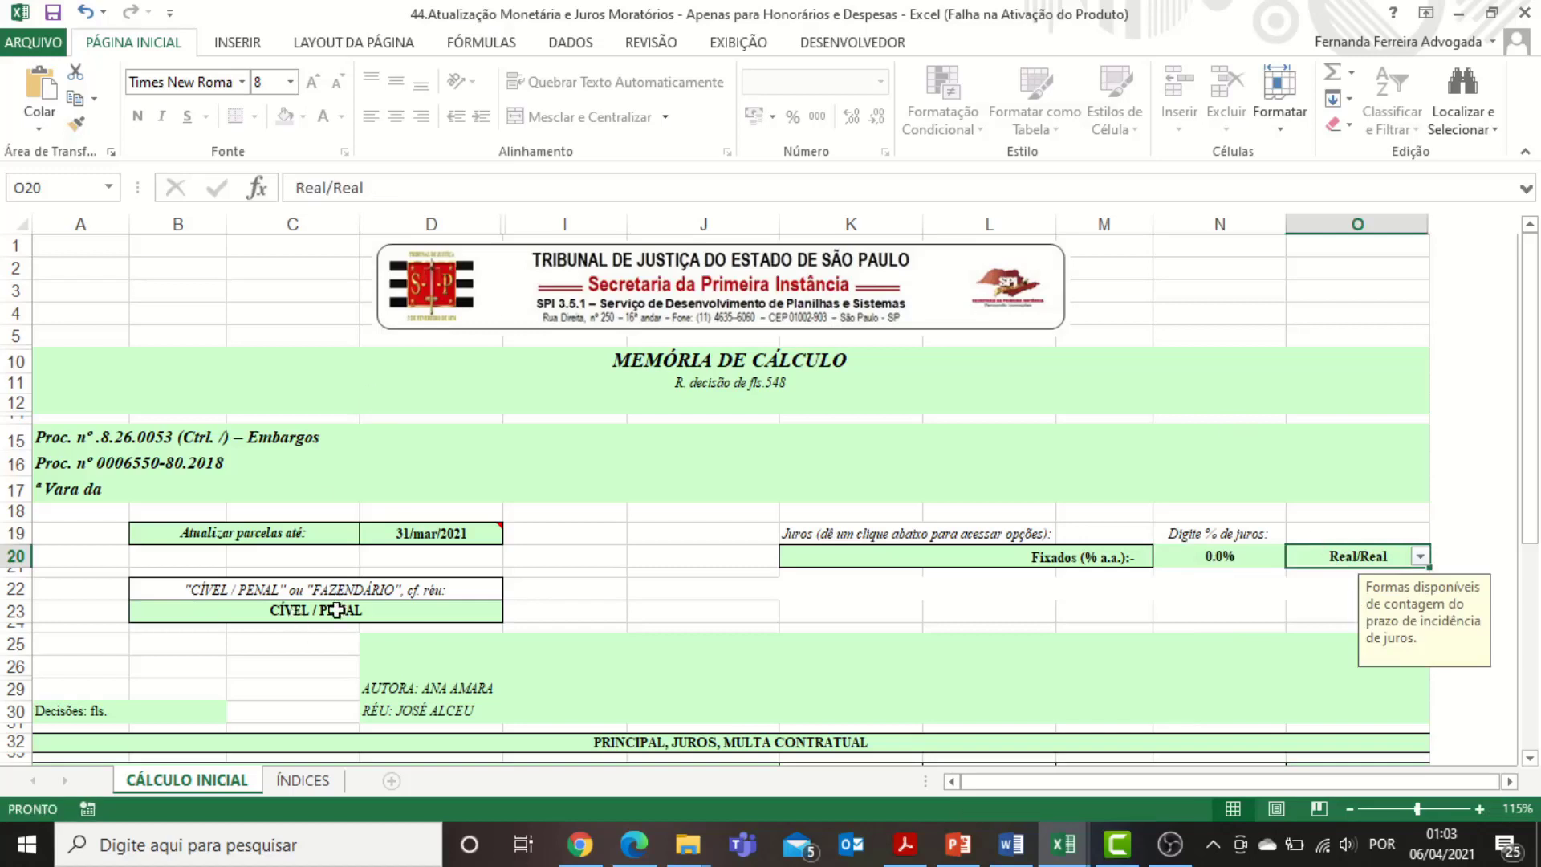
Step: Choose CÍVEL / PENAL as the case category according to the defendant
scroll(341, 605, "down", 1)
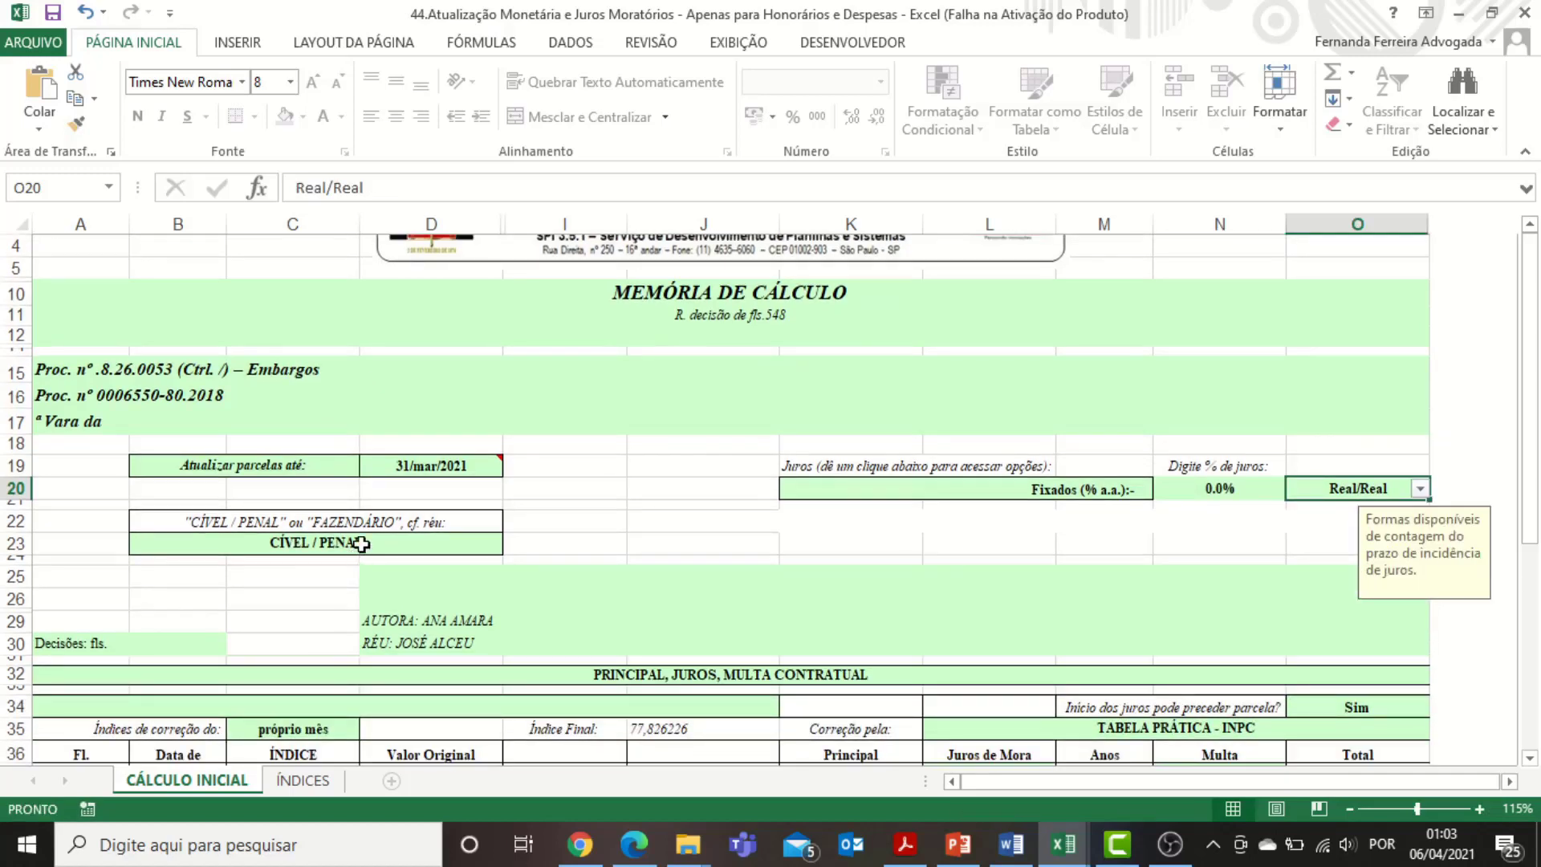
left_click(360, 545)
left_click(513, 544)
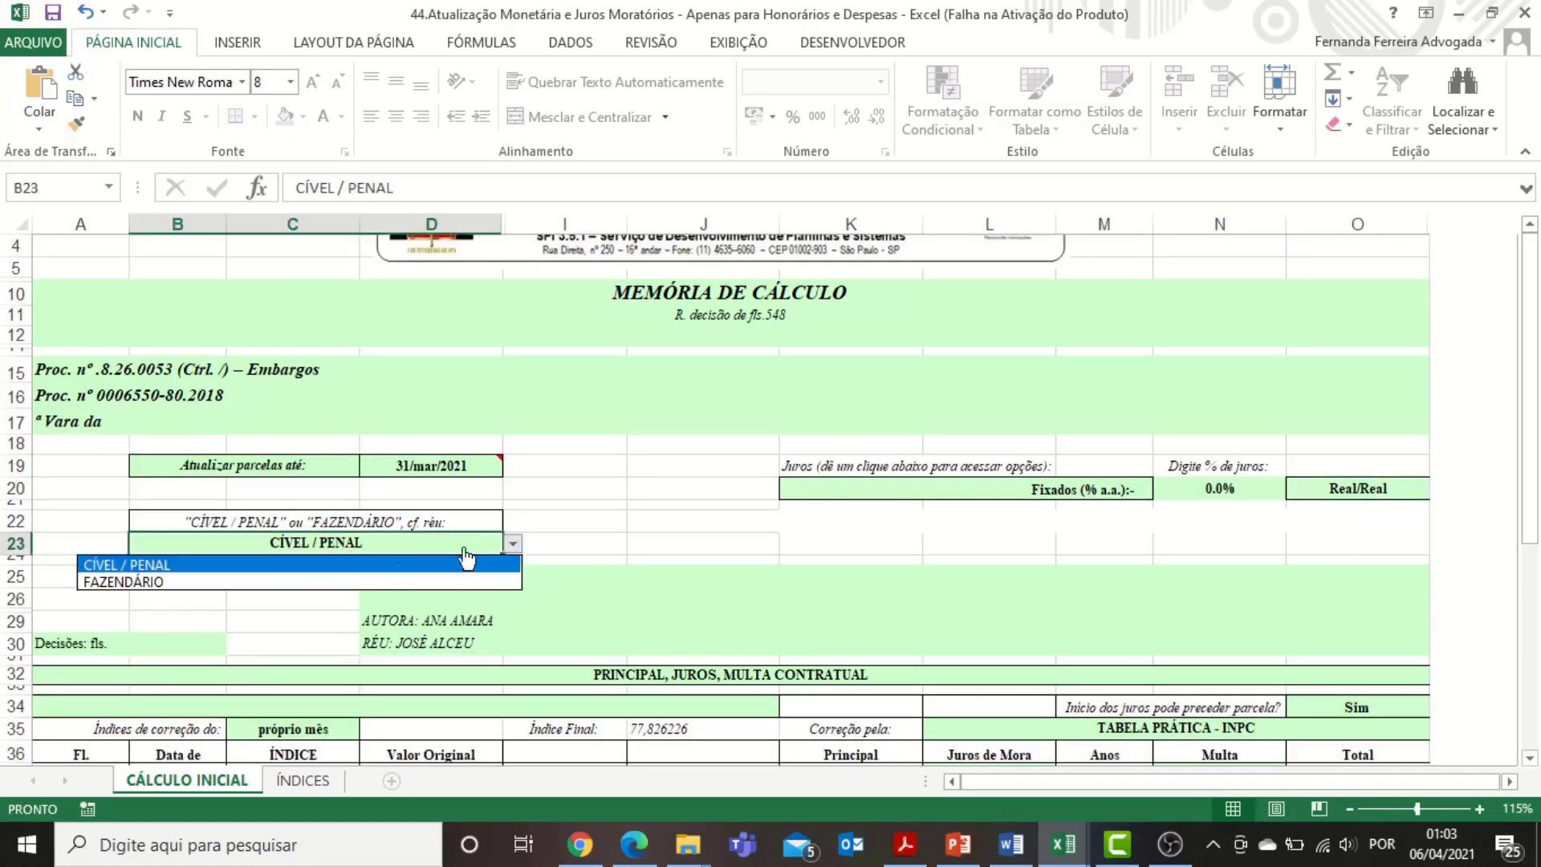
left_click(160, 566)
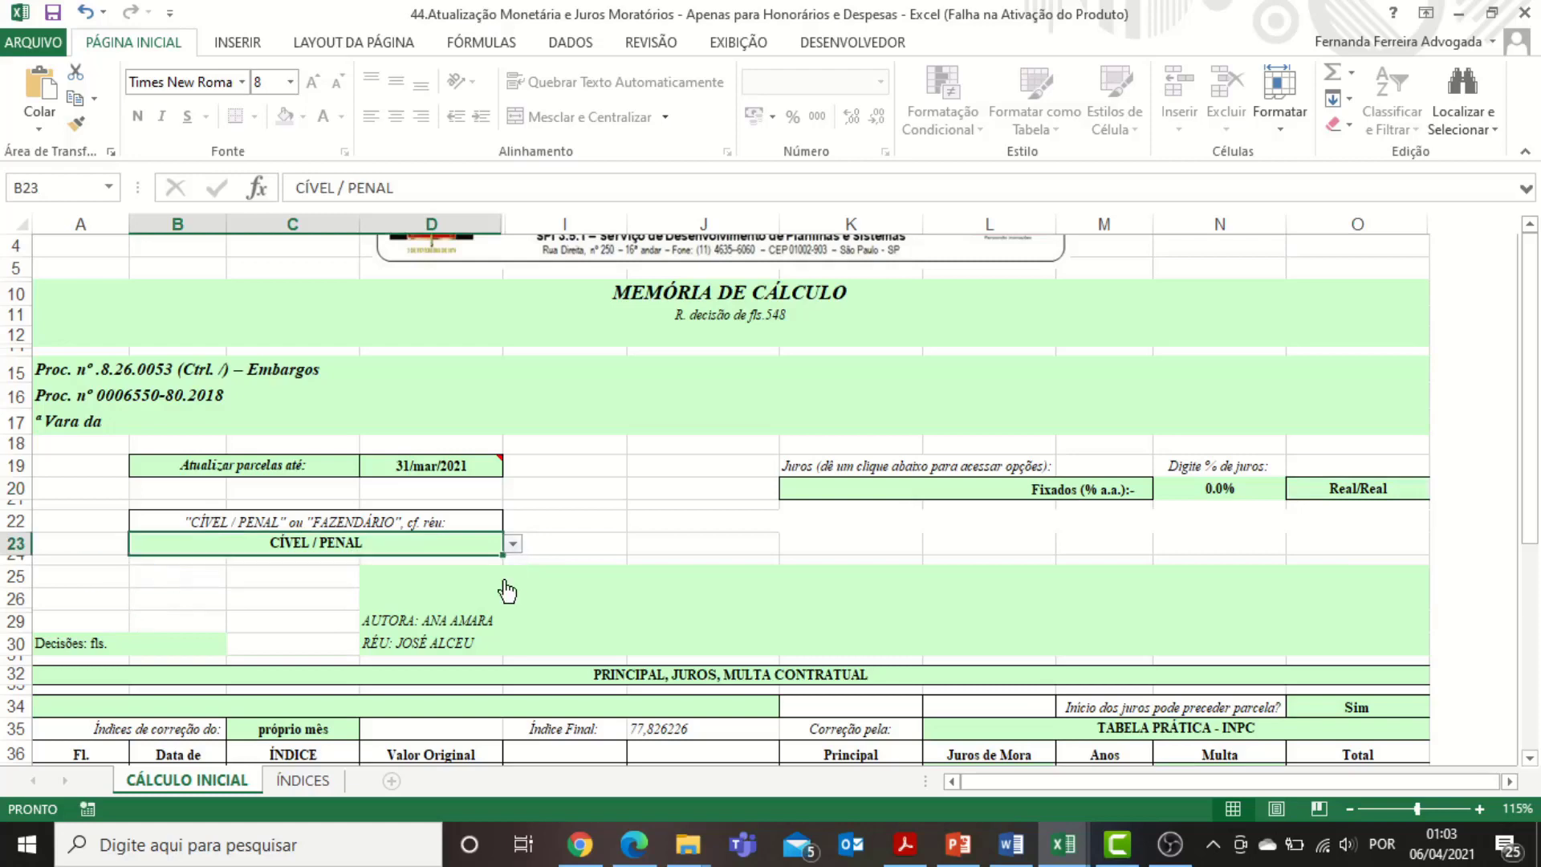
scroll(126, 536, "down", 2)
left_click(126, 536)
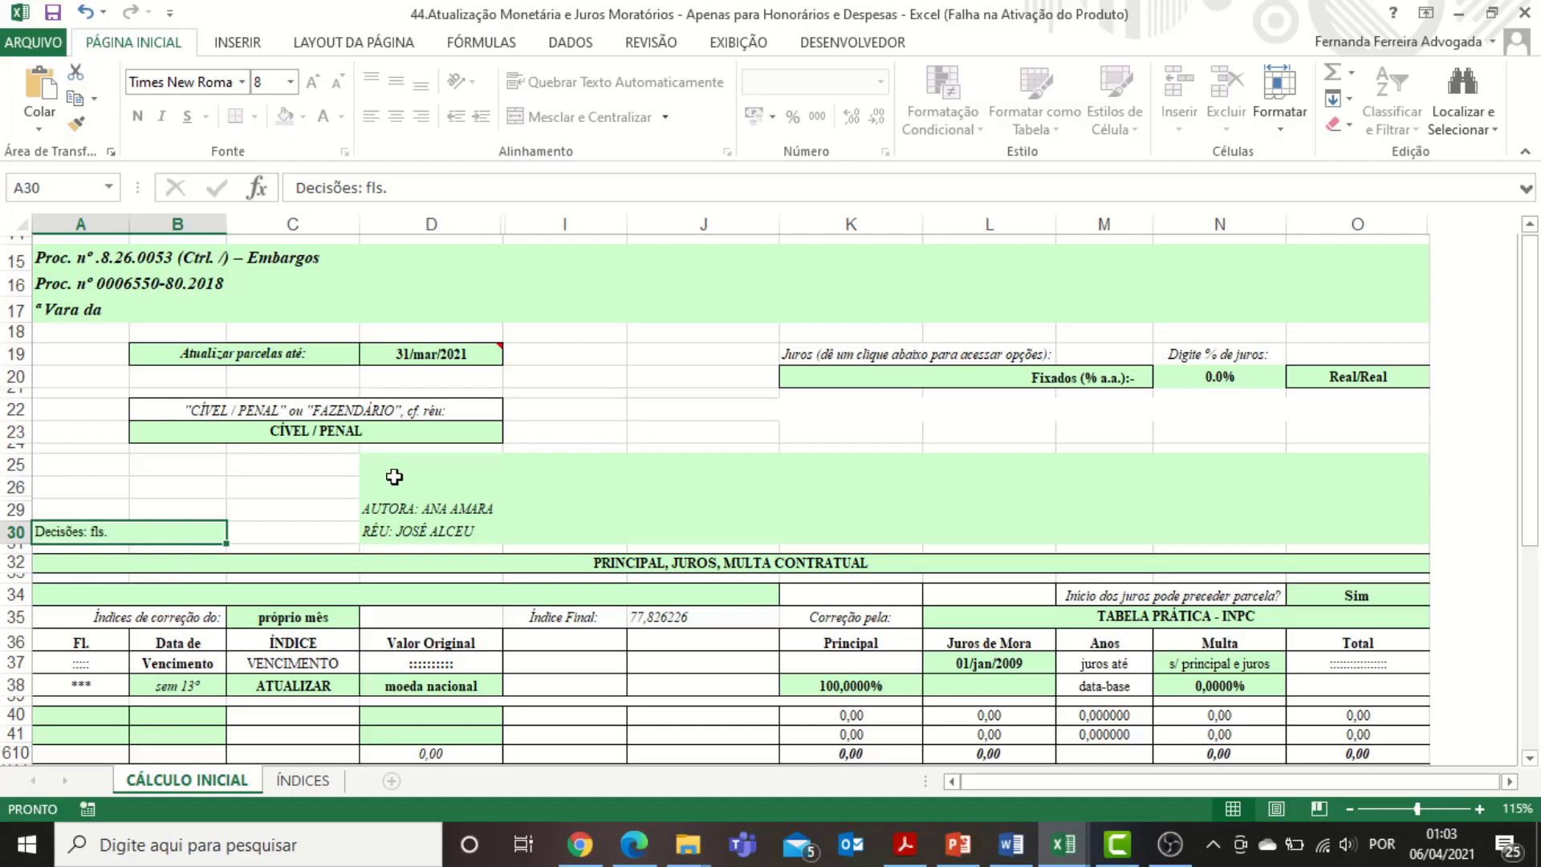
left_click_drag(394, 477, 402, 533)
left_click(394, 533)
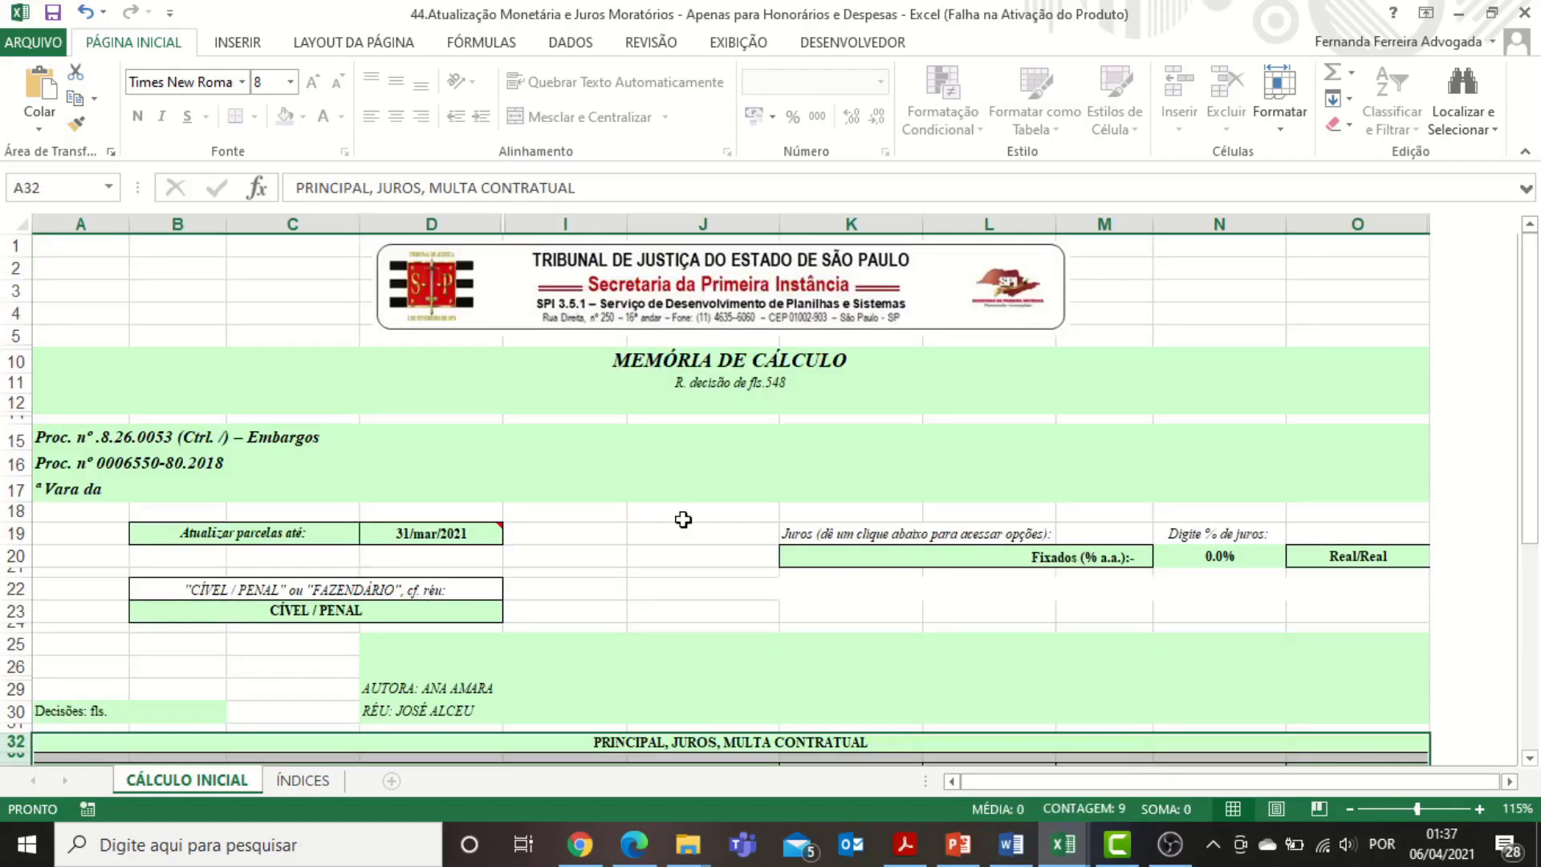
Step: Hide rows 32 to 680, covering the PRINCIPAL, JUROS, MULTA CONTRATUAL tables
scroll(683, 519, "down", 3)
scroll(682, 520, "down", 4)
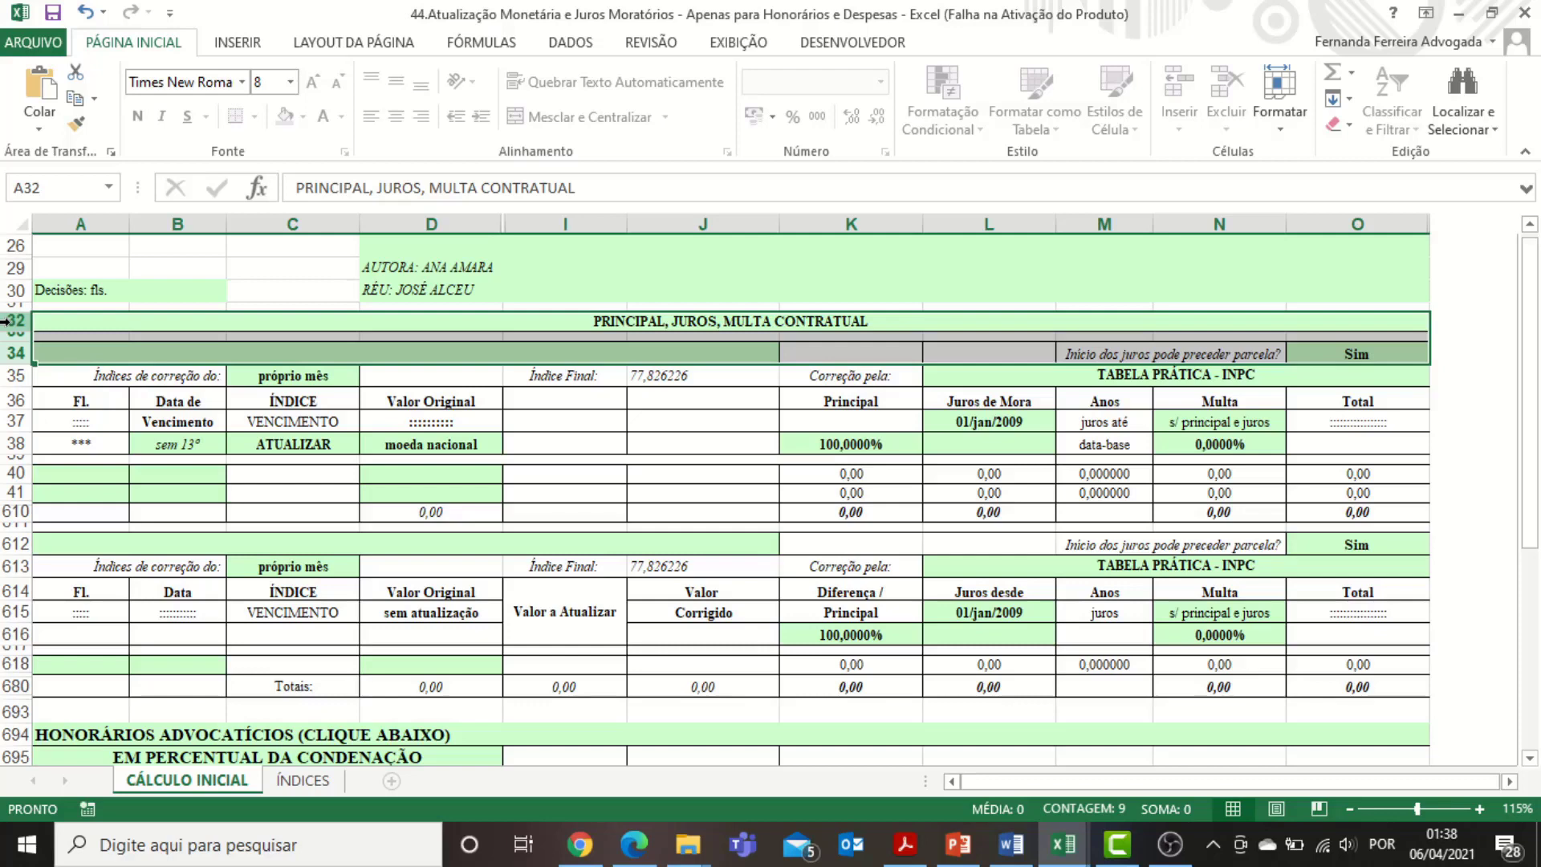
left_click_drag(4, 321, 7, 686)
right_click(19, 520)
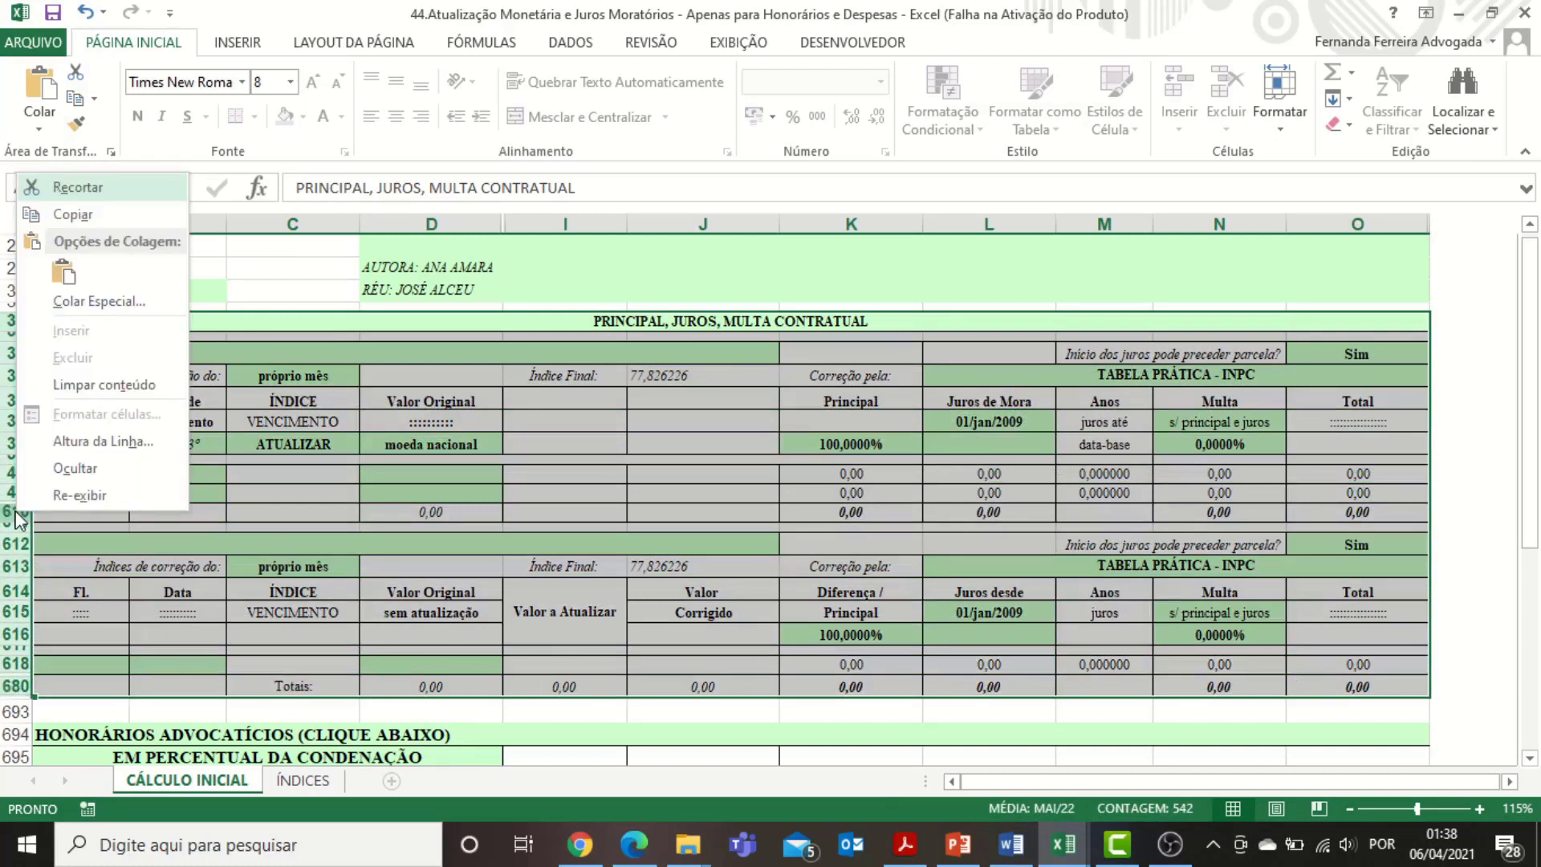
left_click(64, 469)
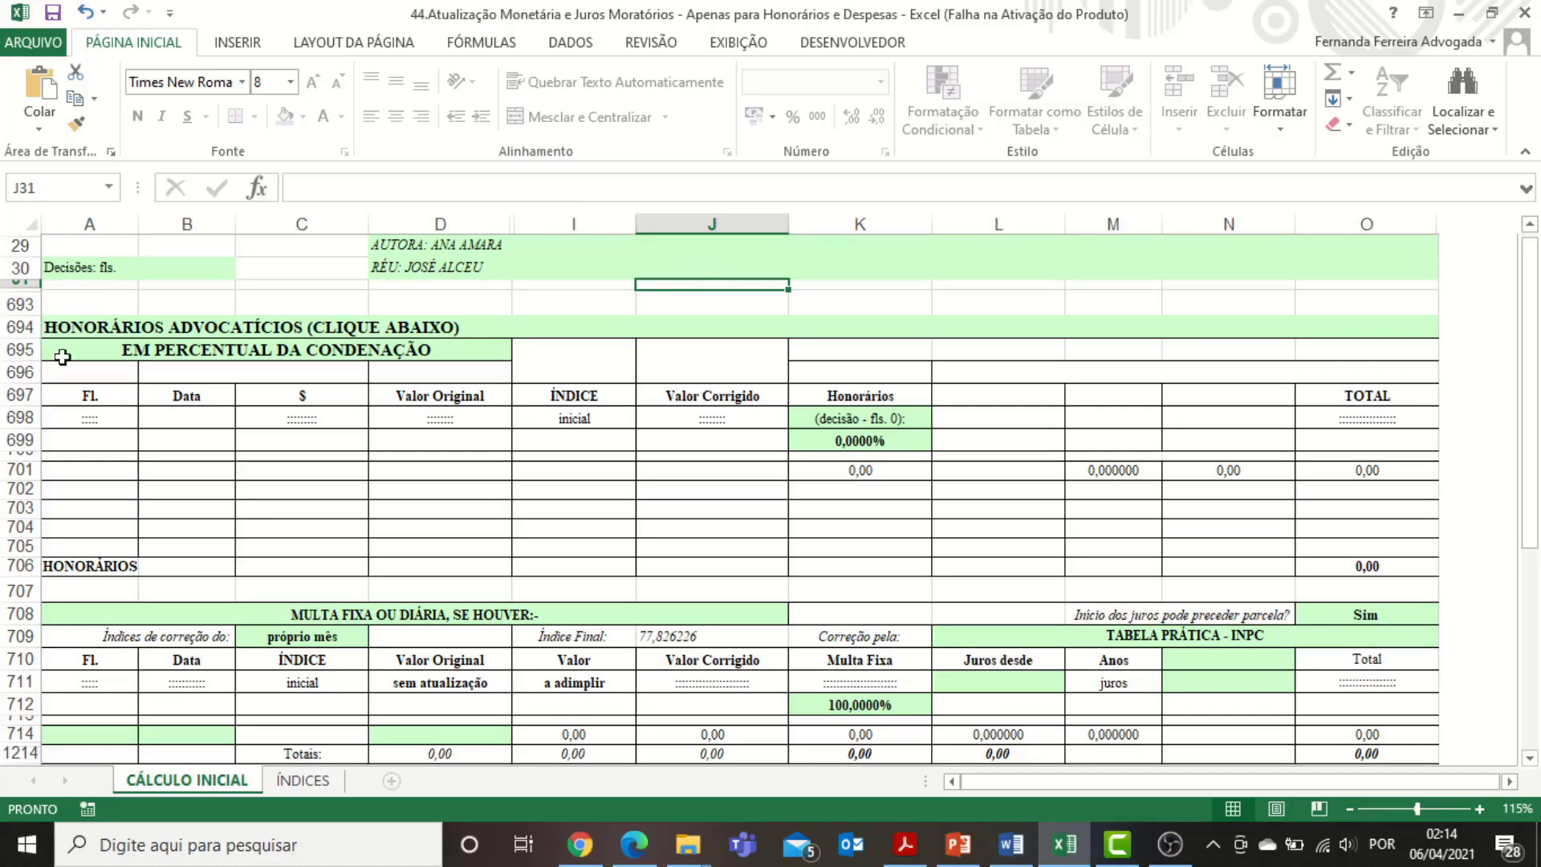
Step: Set the basis for the HONORÁRIOS ADVOCATÍCIOS to EM PERCENTUAL DO VALOR DA CAUSA
left_click(496, 353)
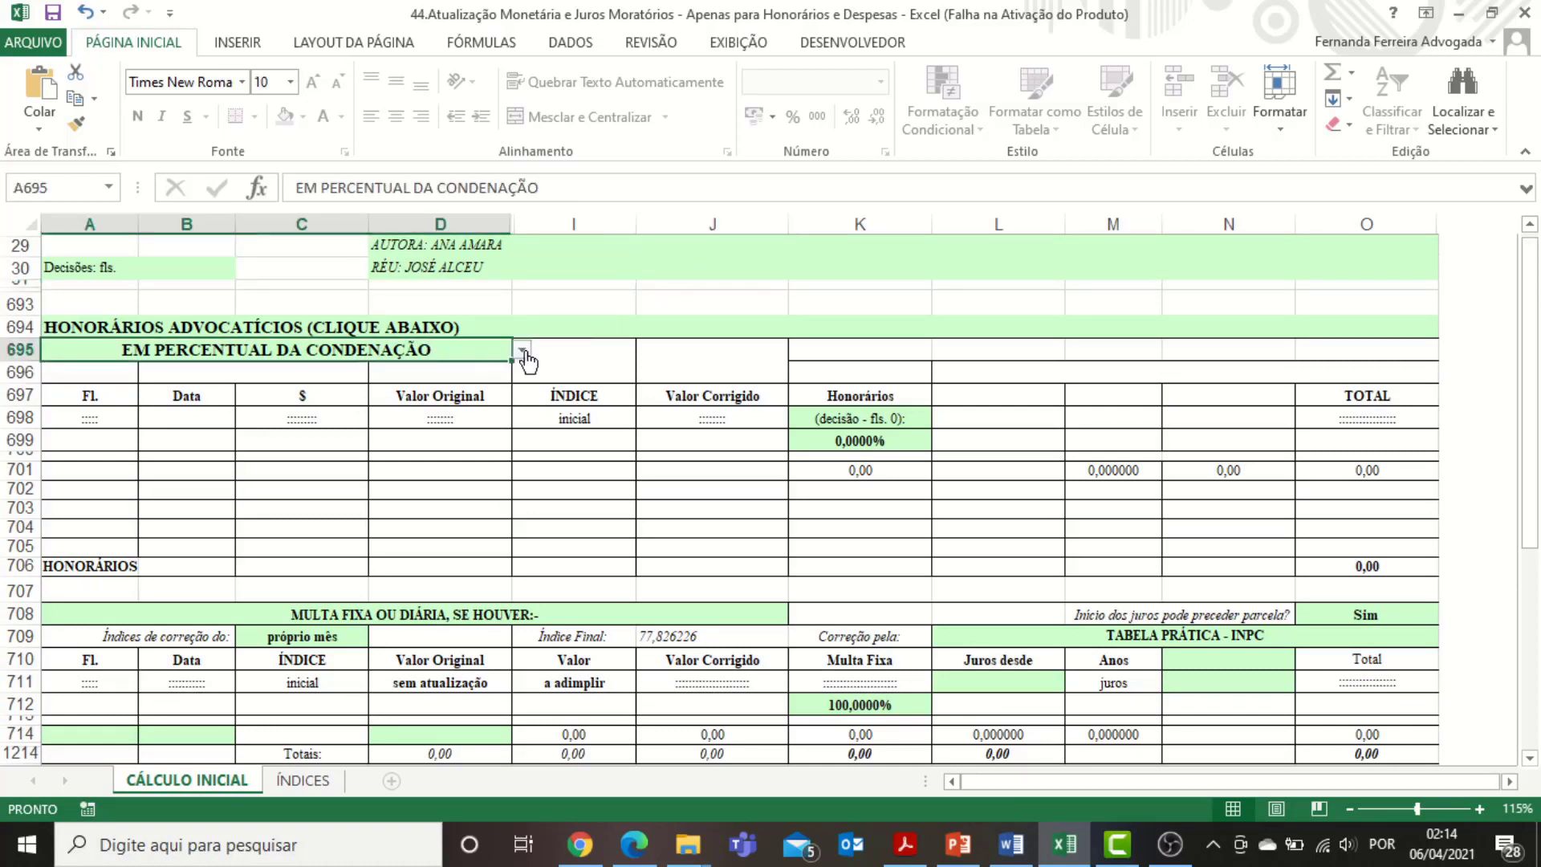
left_click(523, 353)
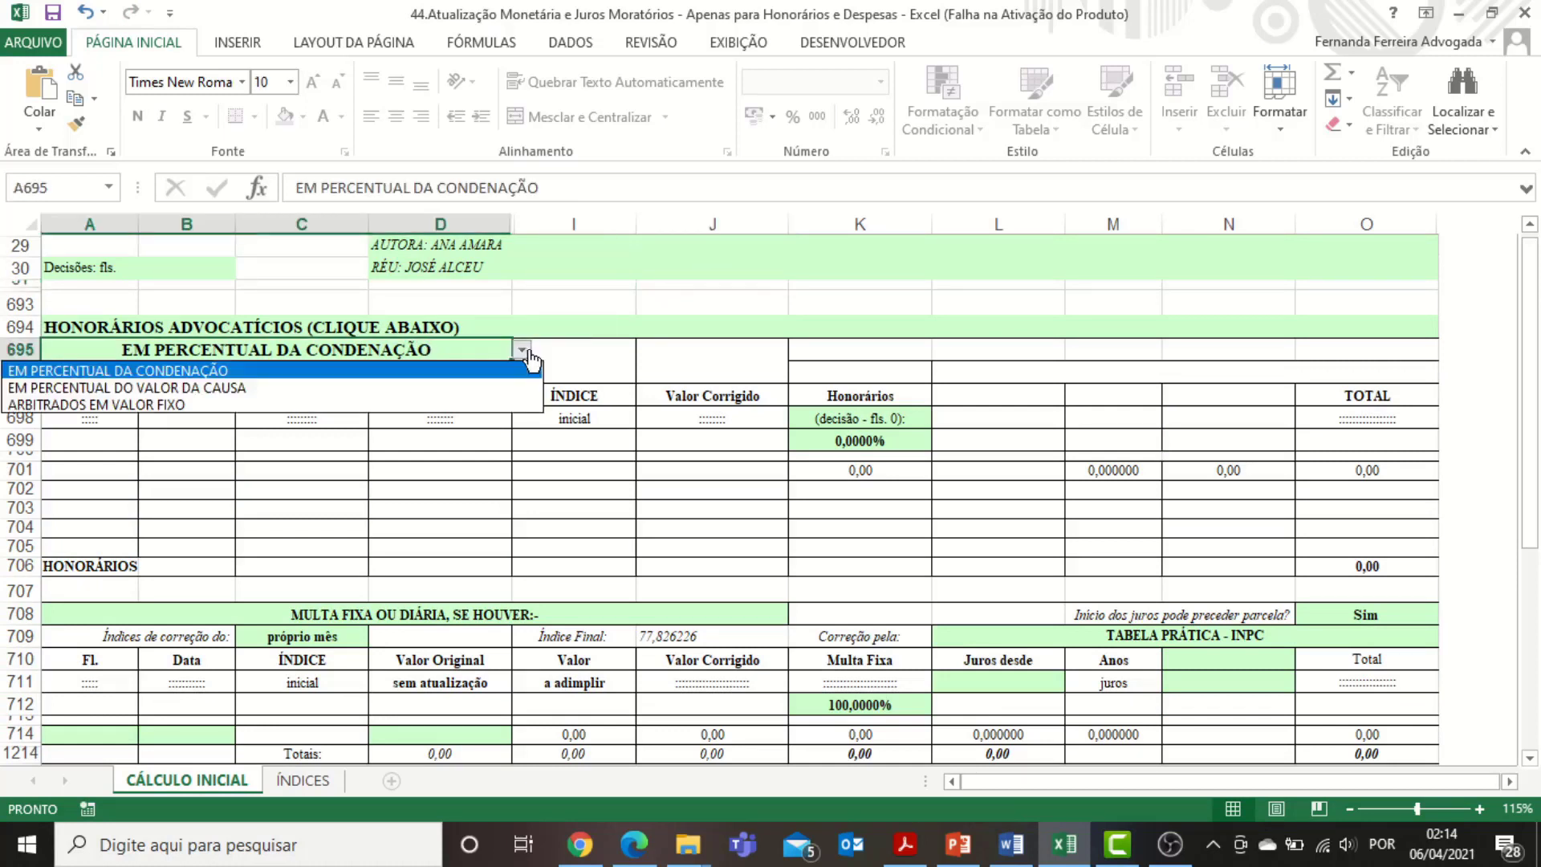
left_click(142, 390)
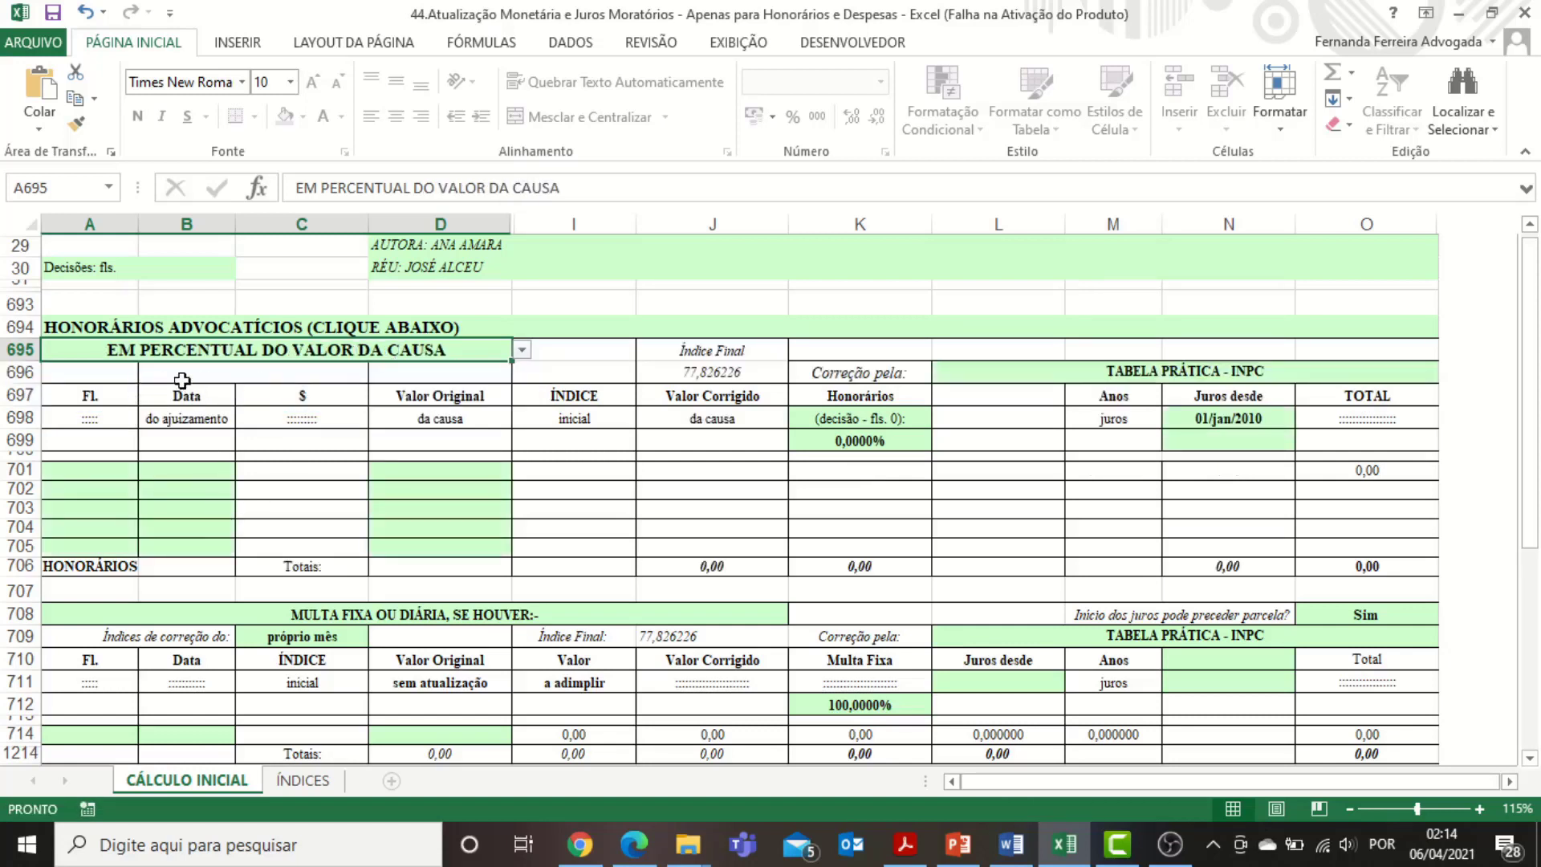
Step: Enter the filing date 18/03/2018 and the original claim value 5000 in row 701 of the fees table
left_click(180, 419)
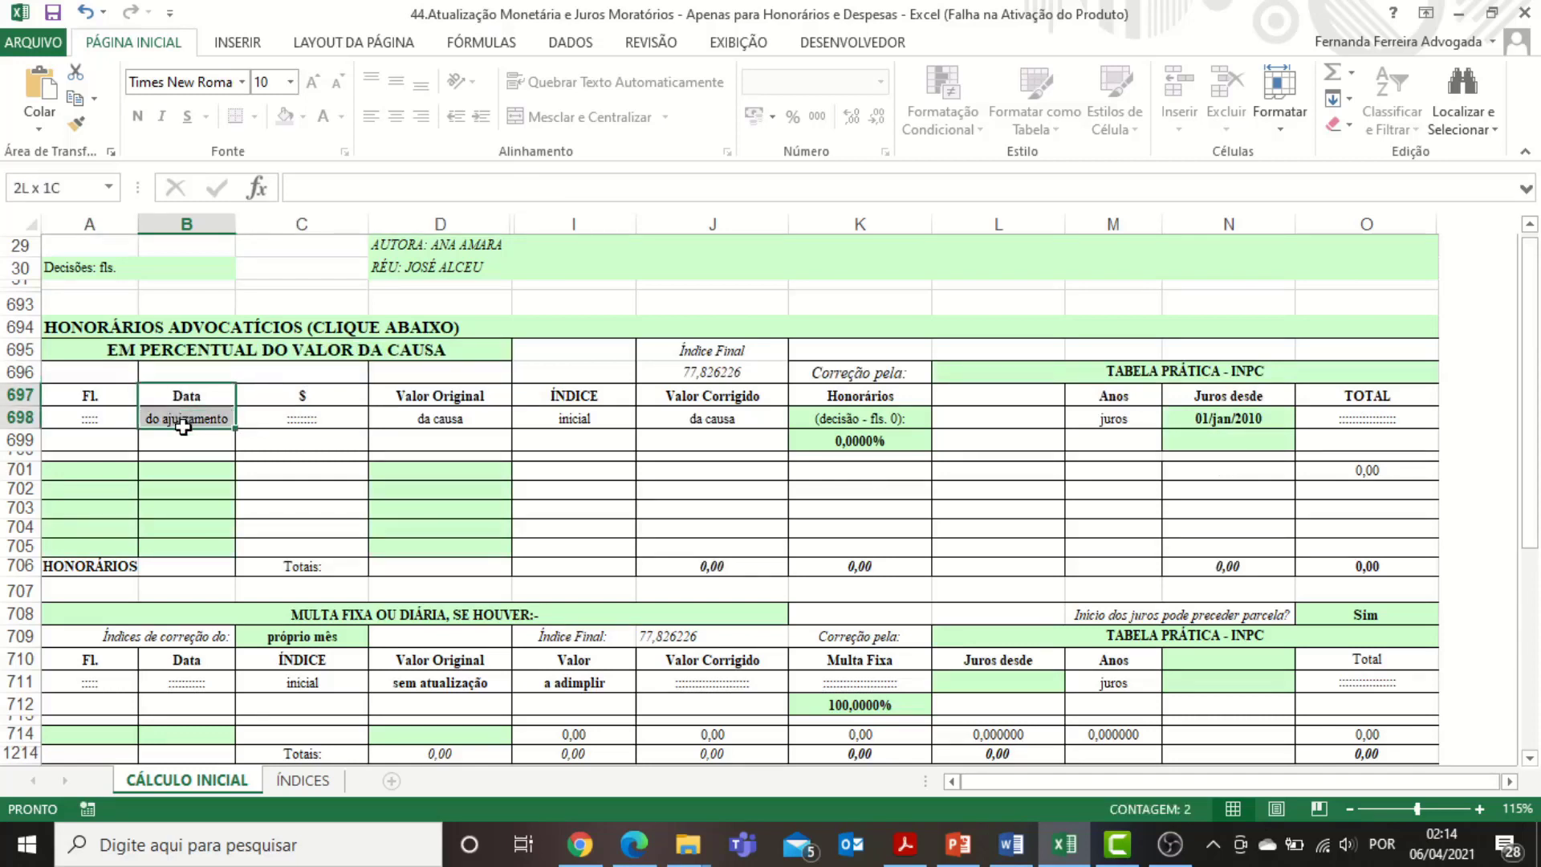
left_click(191, 471)
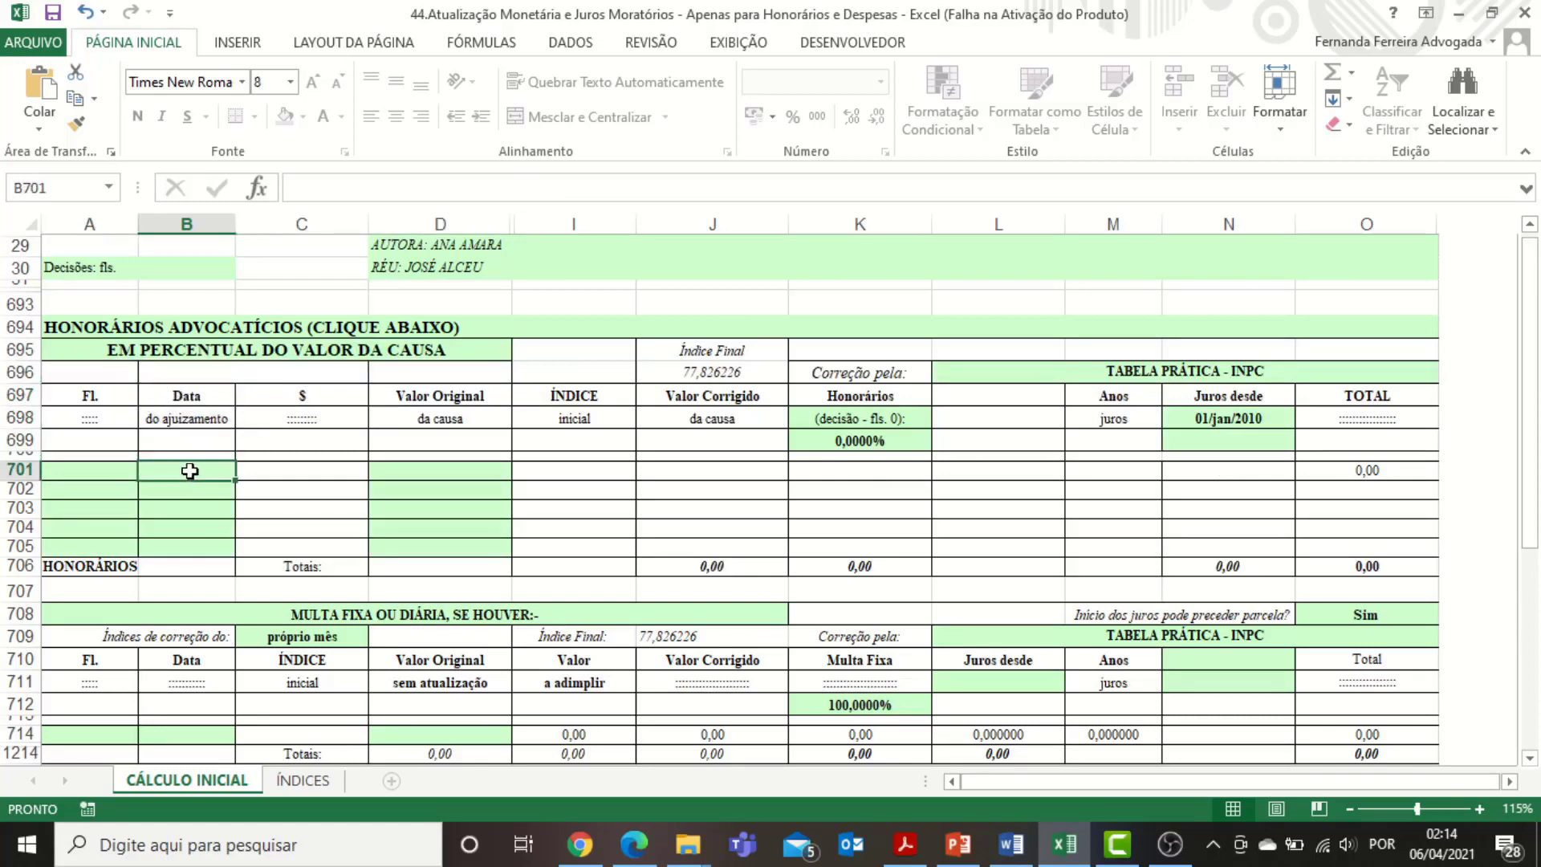
type("18/")
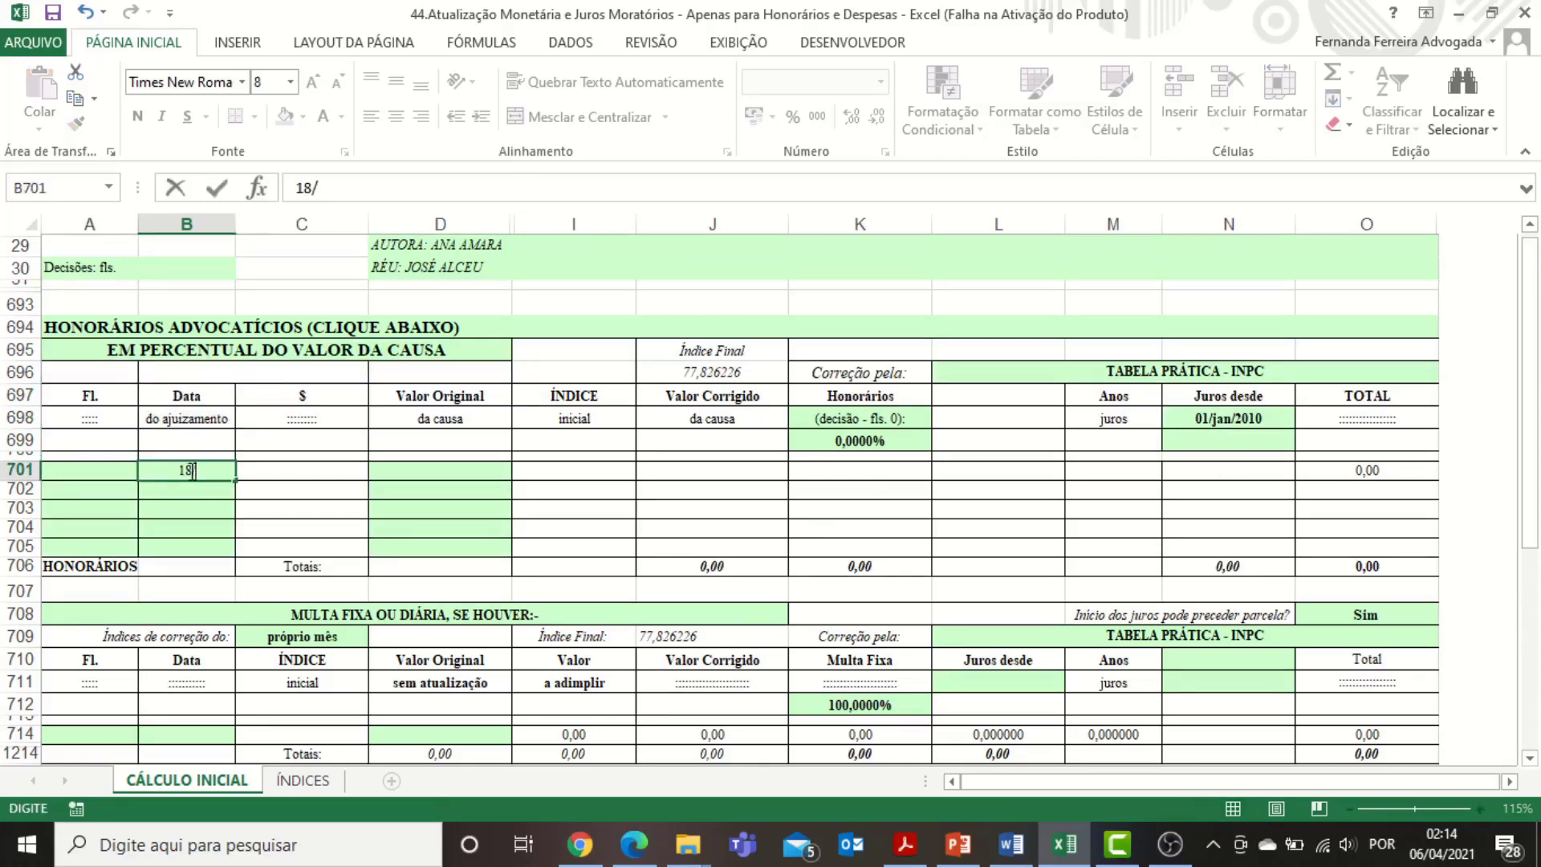
type("03/2018")
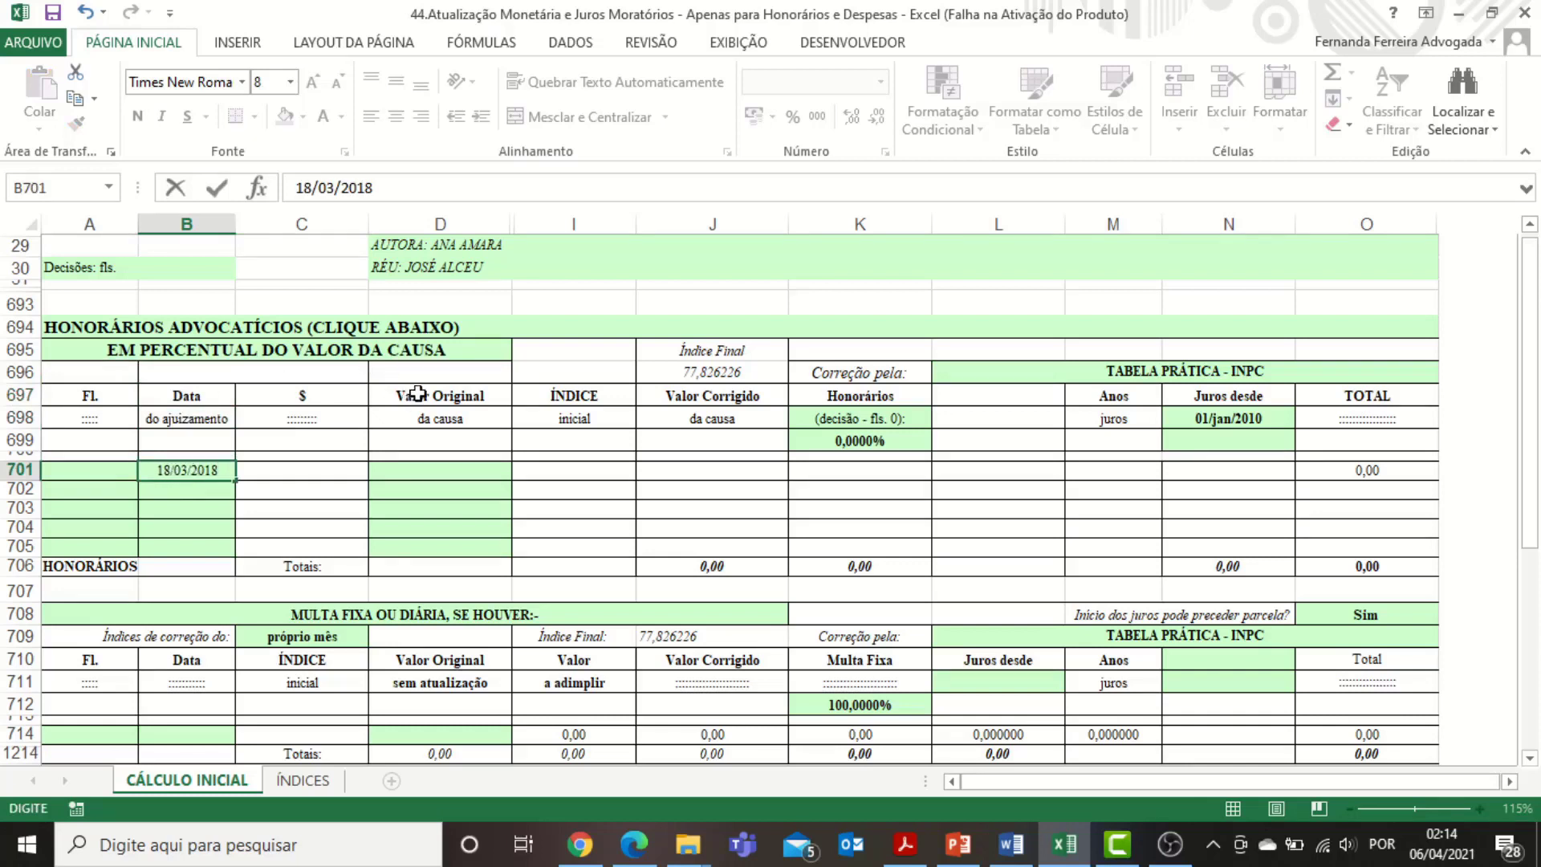
left_click_drag(413, 396, 417, 413)
left_click(451, 474)
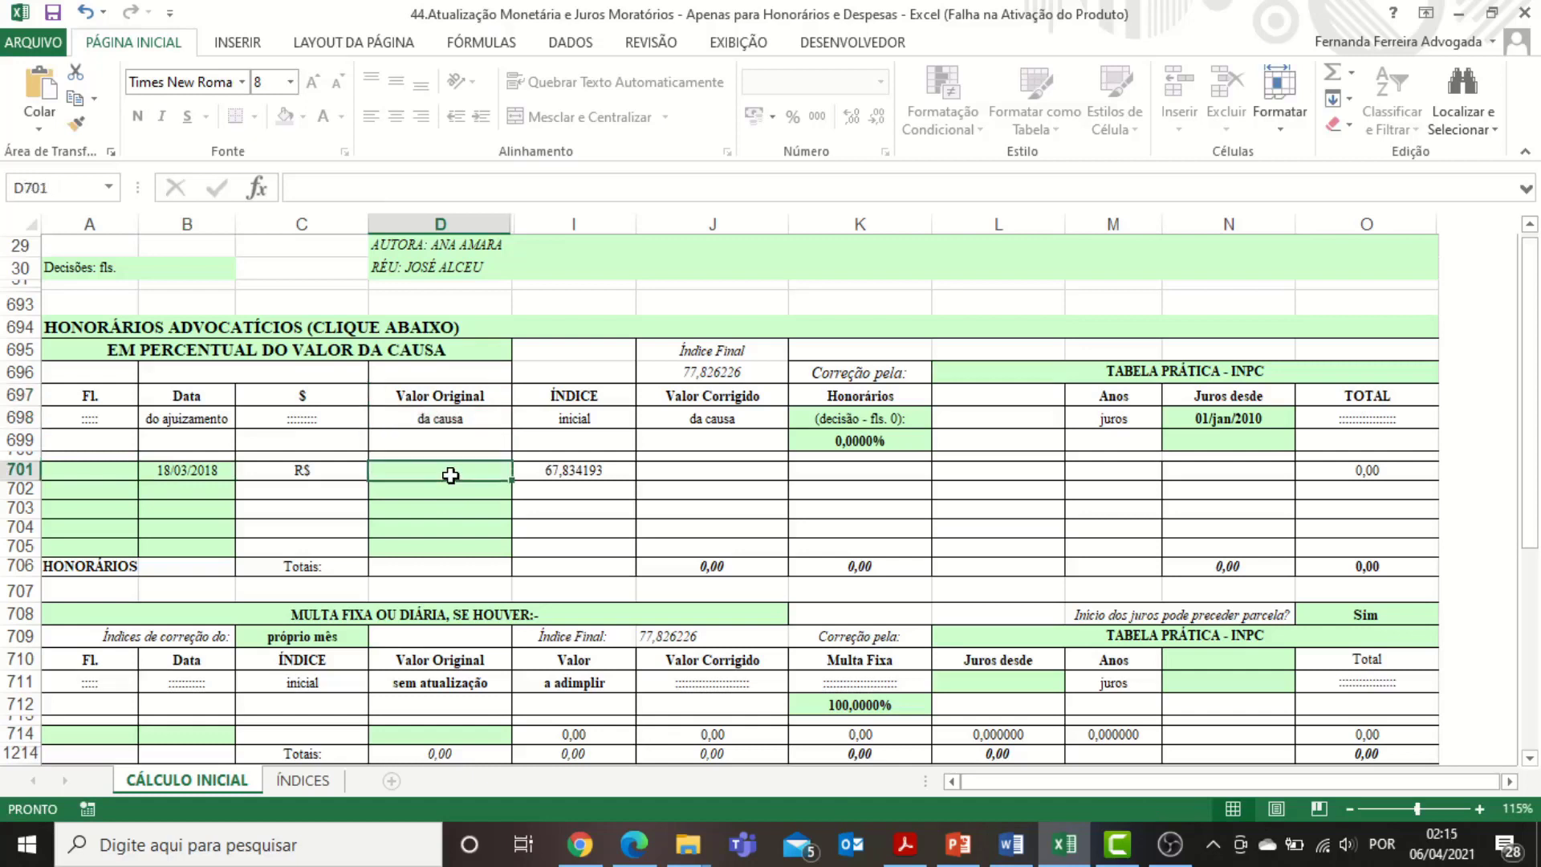
type("5000")
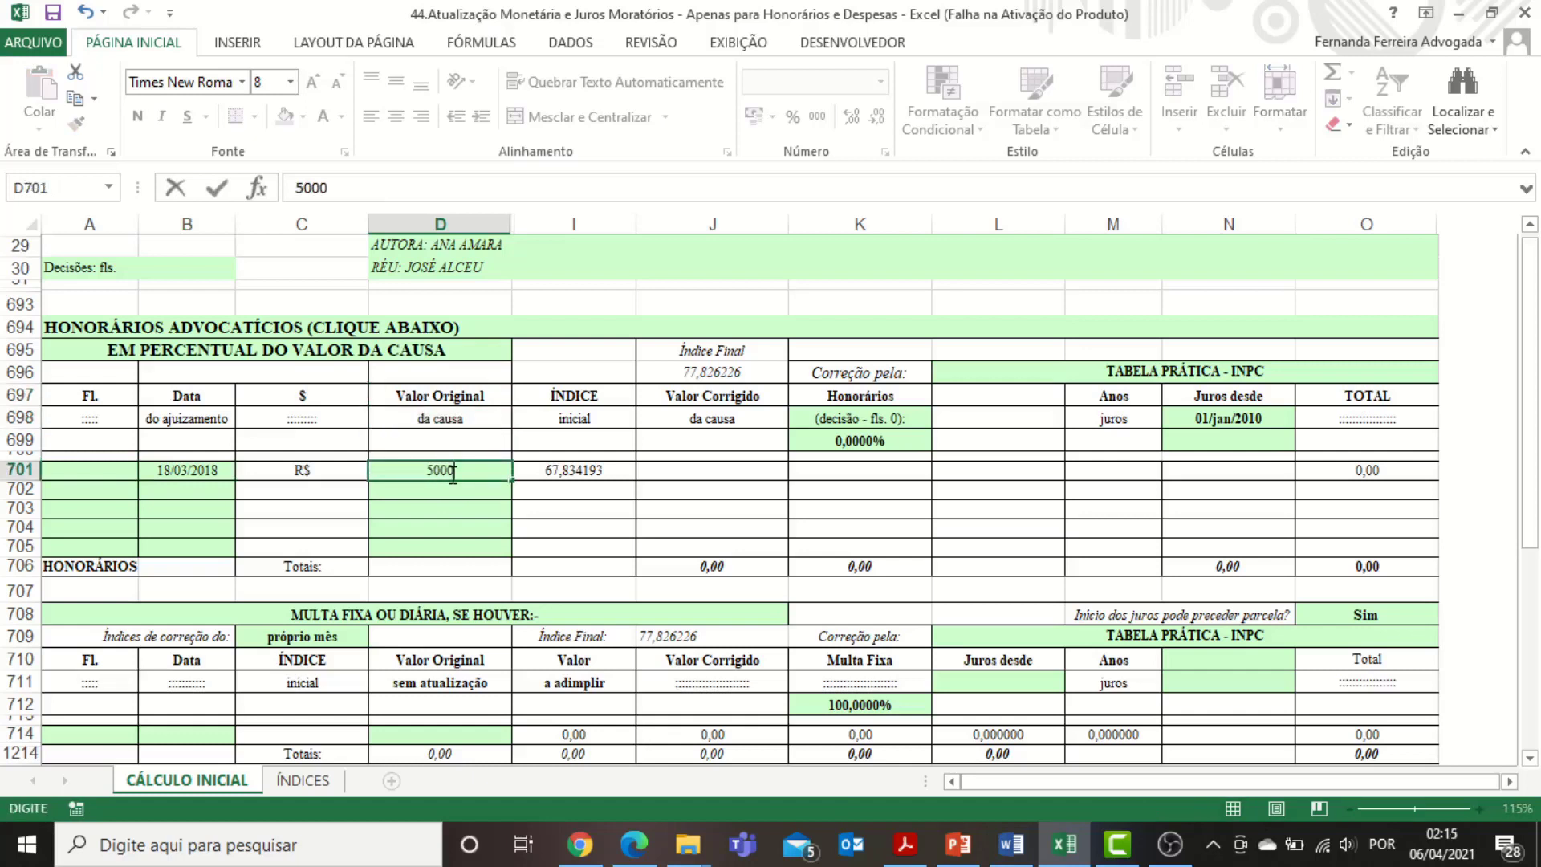
Step: Set the decision page to 548 and the percentage to 10% in the Honorários column heading
left_click(899, 425)
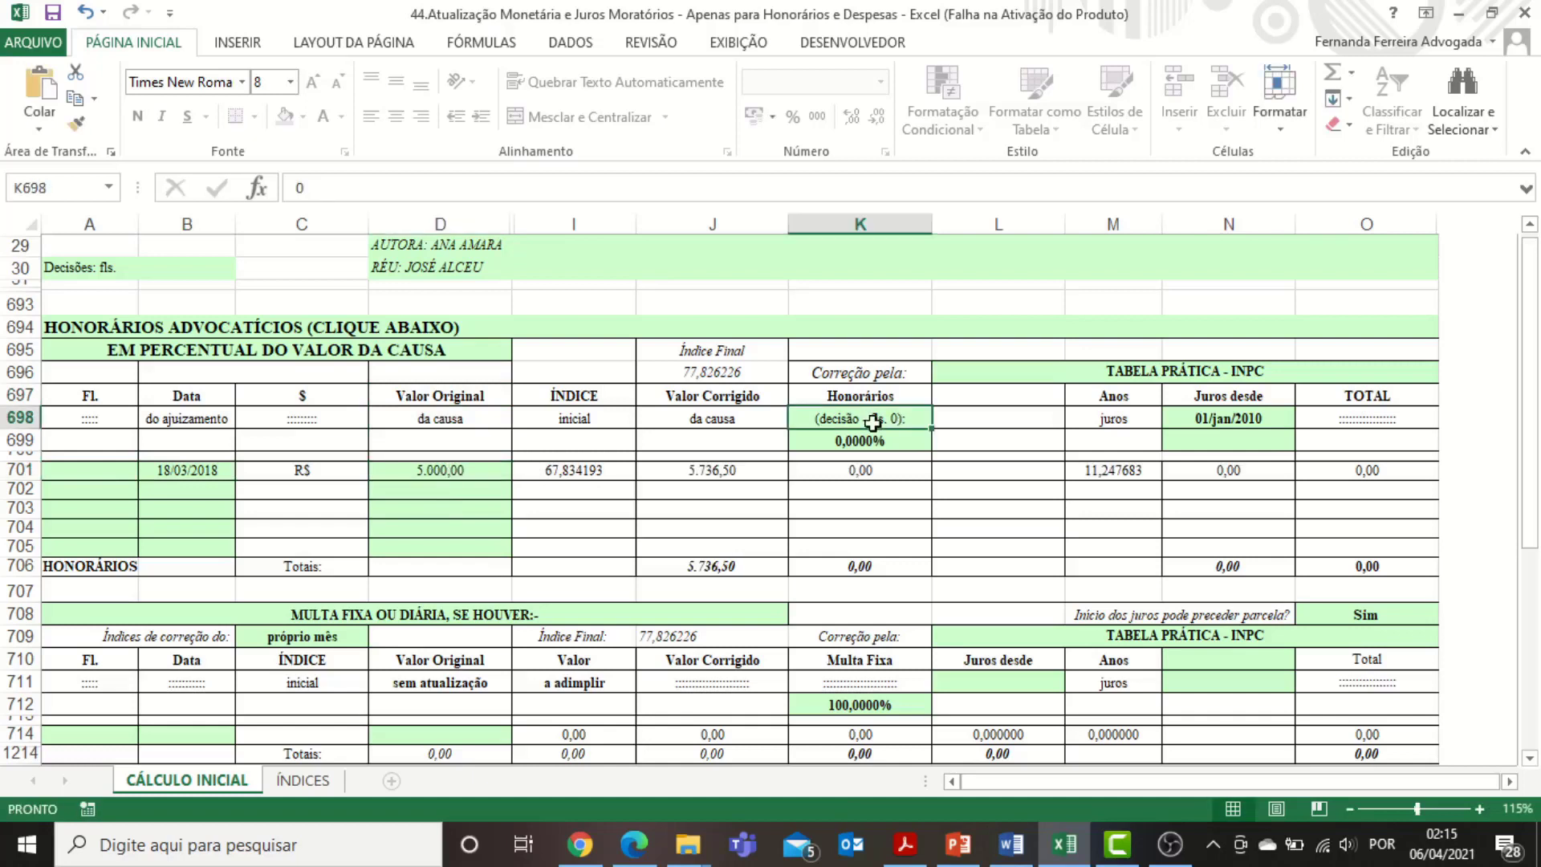
type("54")
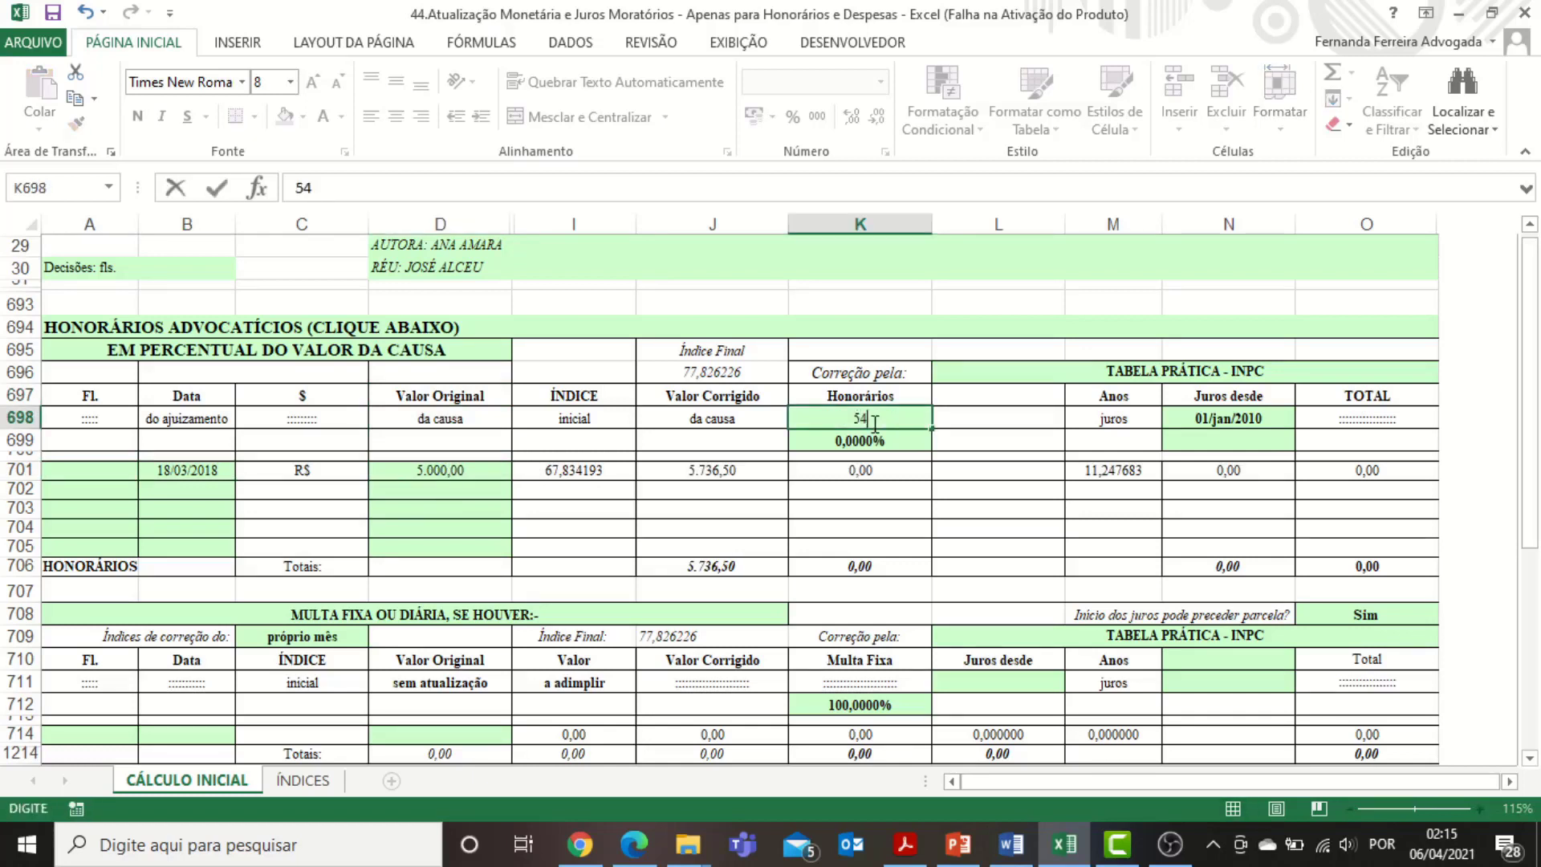
type("8")
left_click(885, 443)
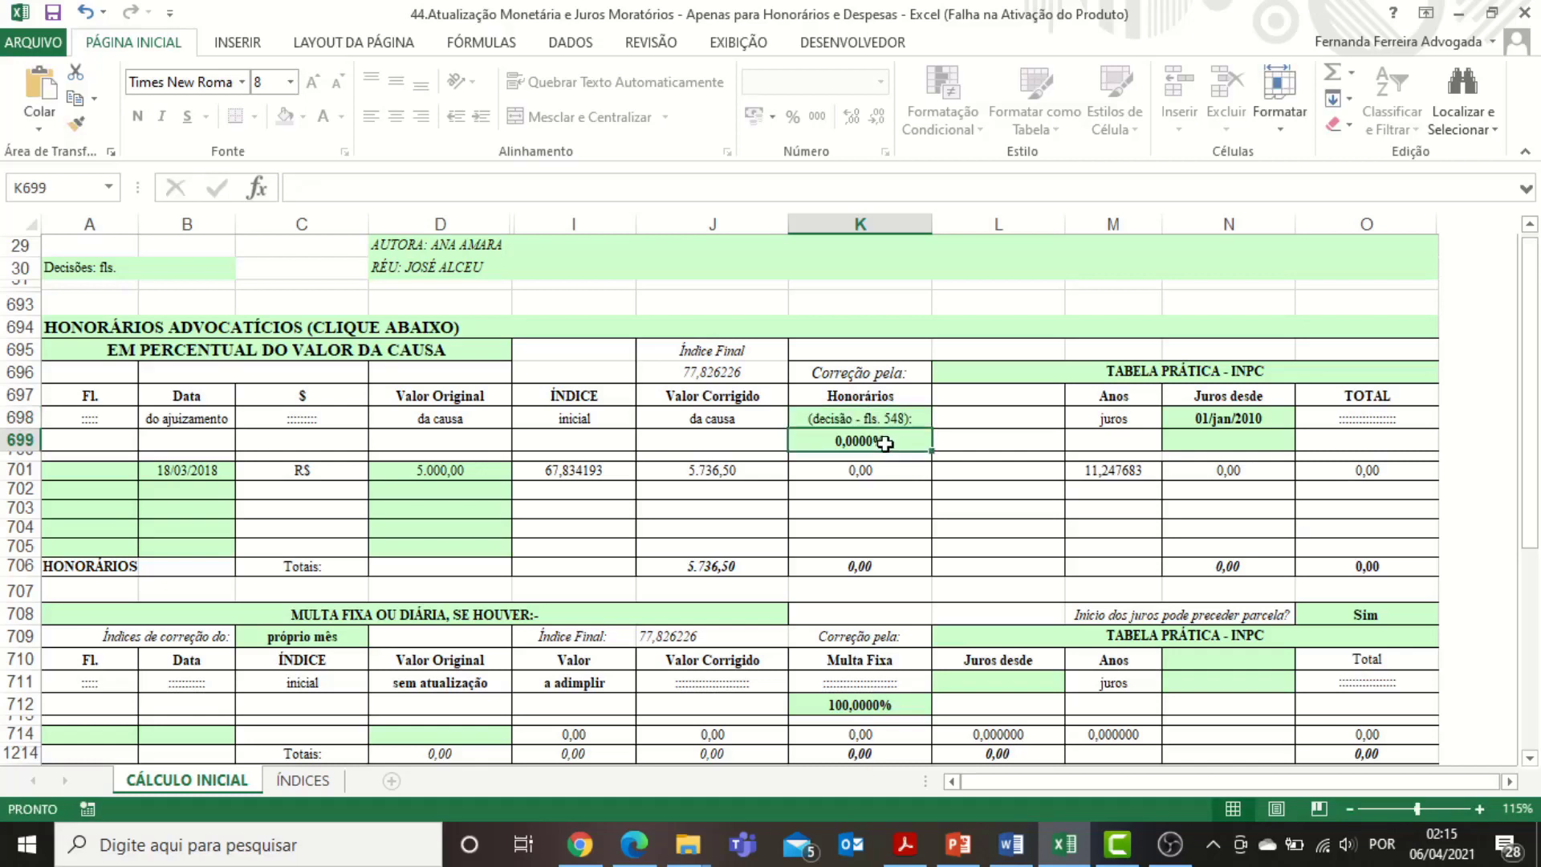
type("10%")
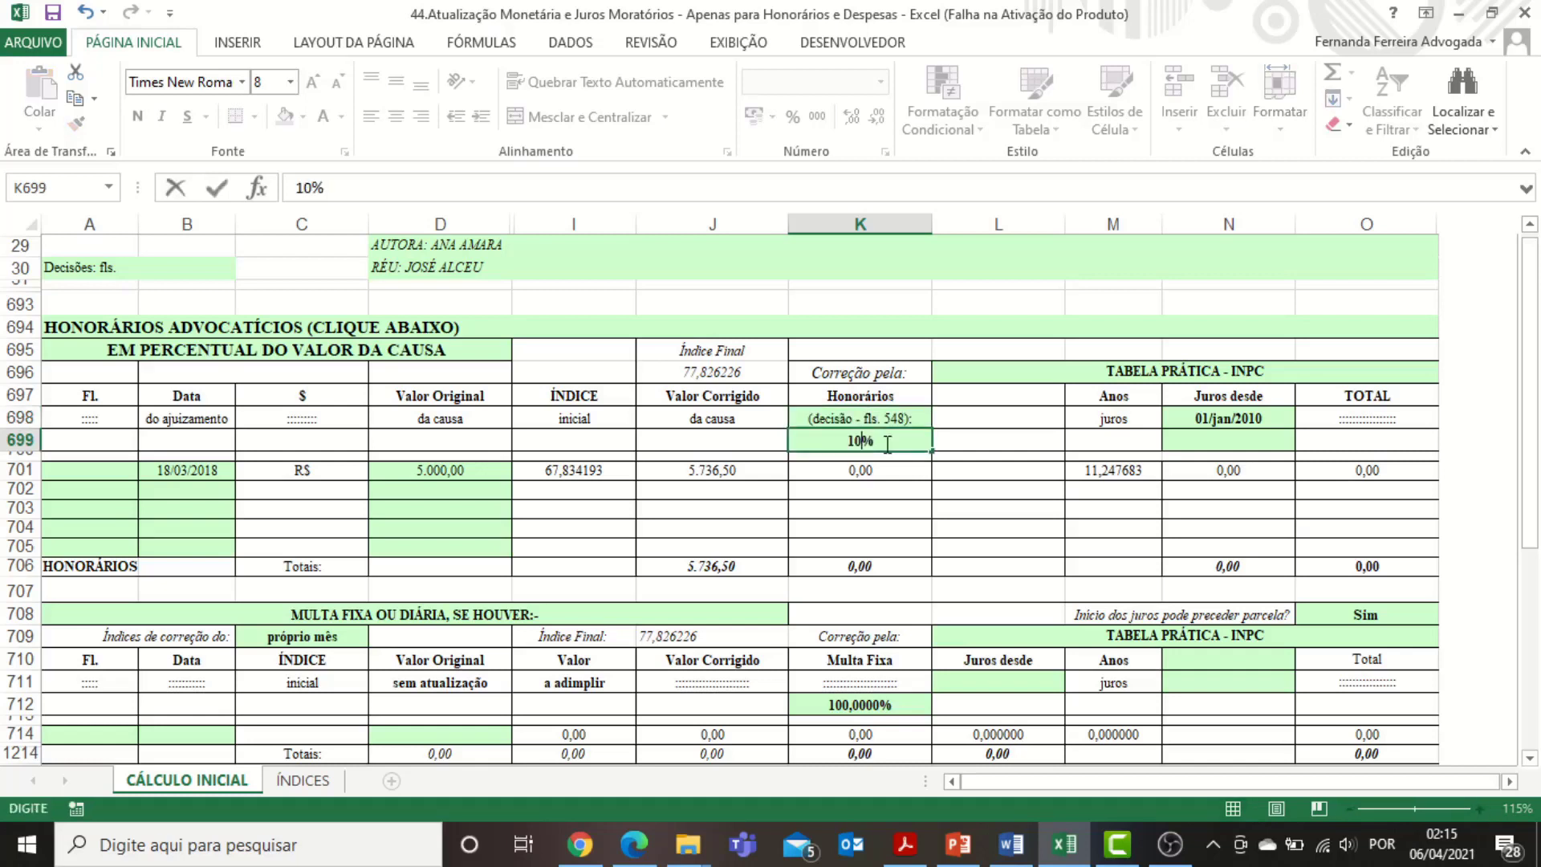
left_click(884, 502)
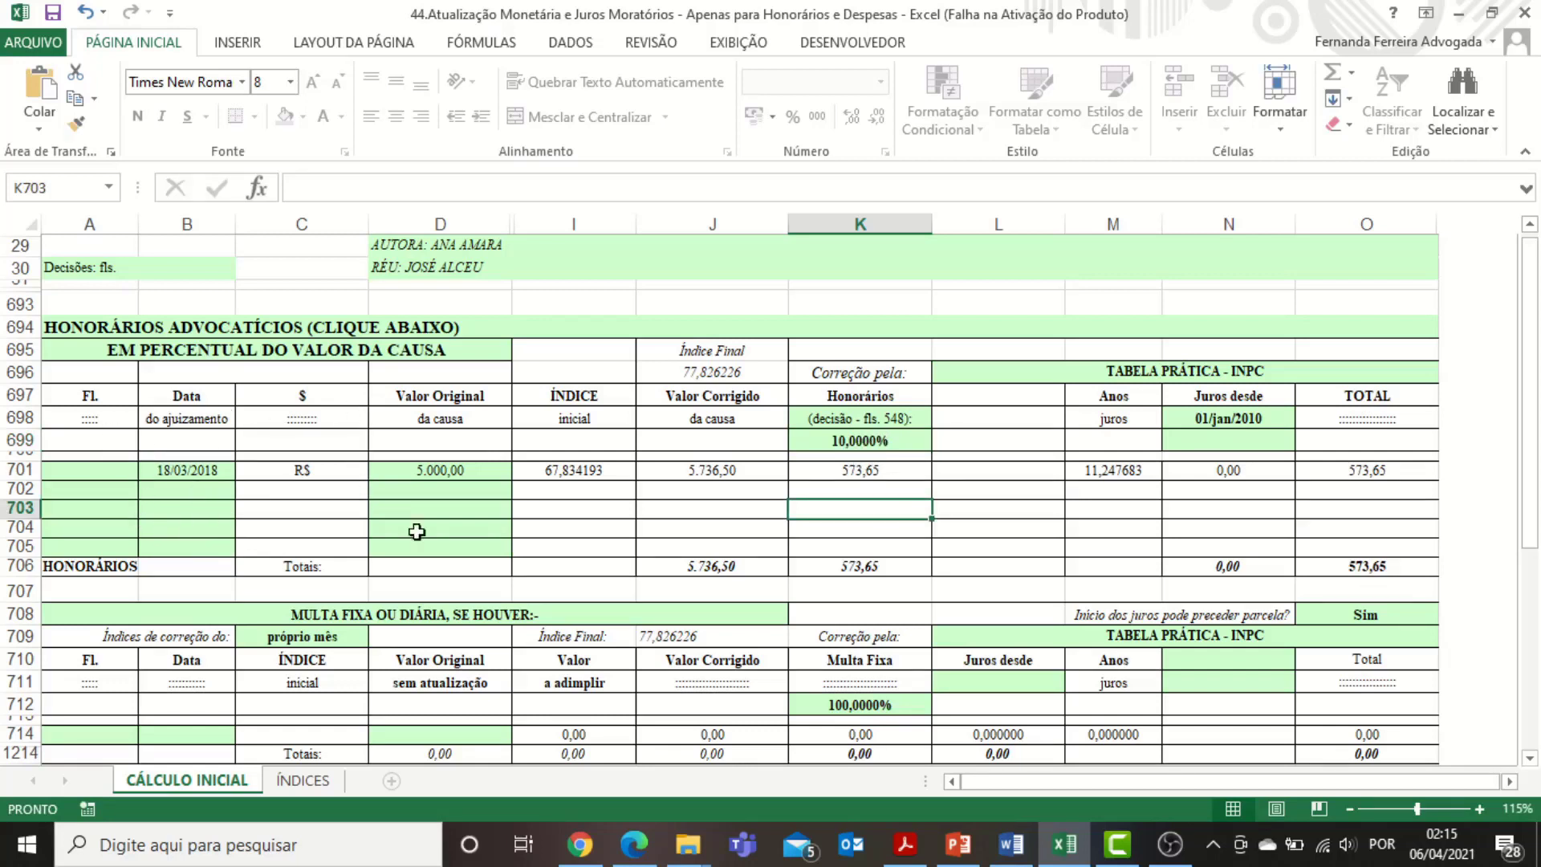
Step: Clear the interest start date from the Juros desde field of the HONORÁRIOS ADVOCATÍCIOS table
left_click(702, 572)
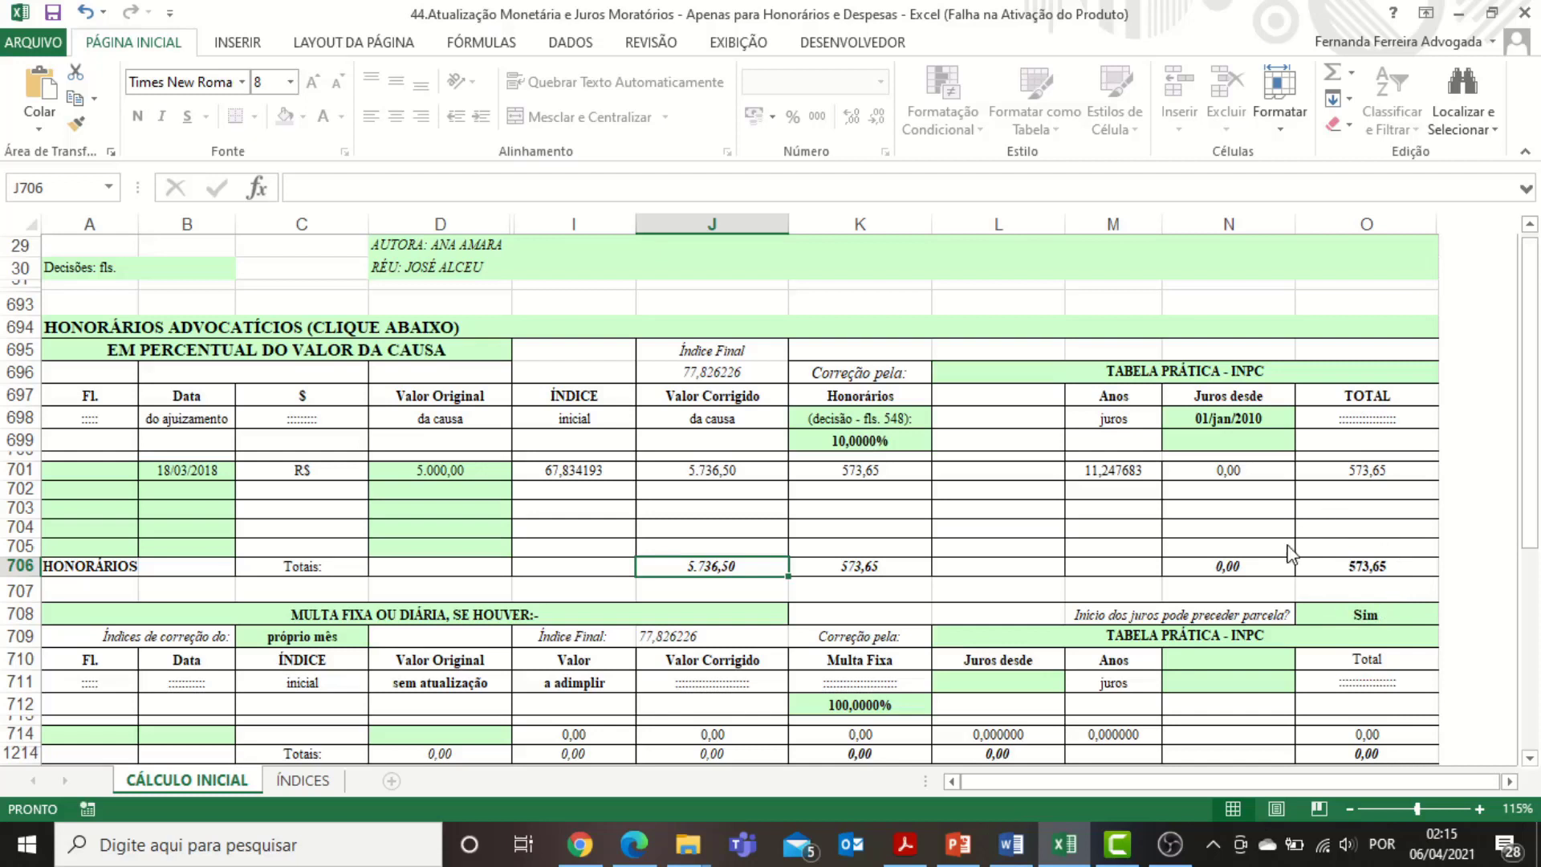
left_click(1205, 416)
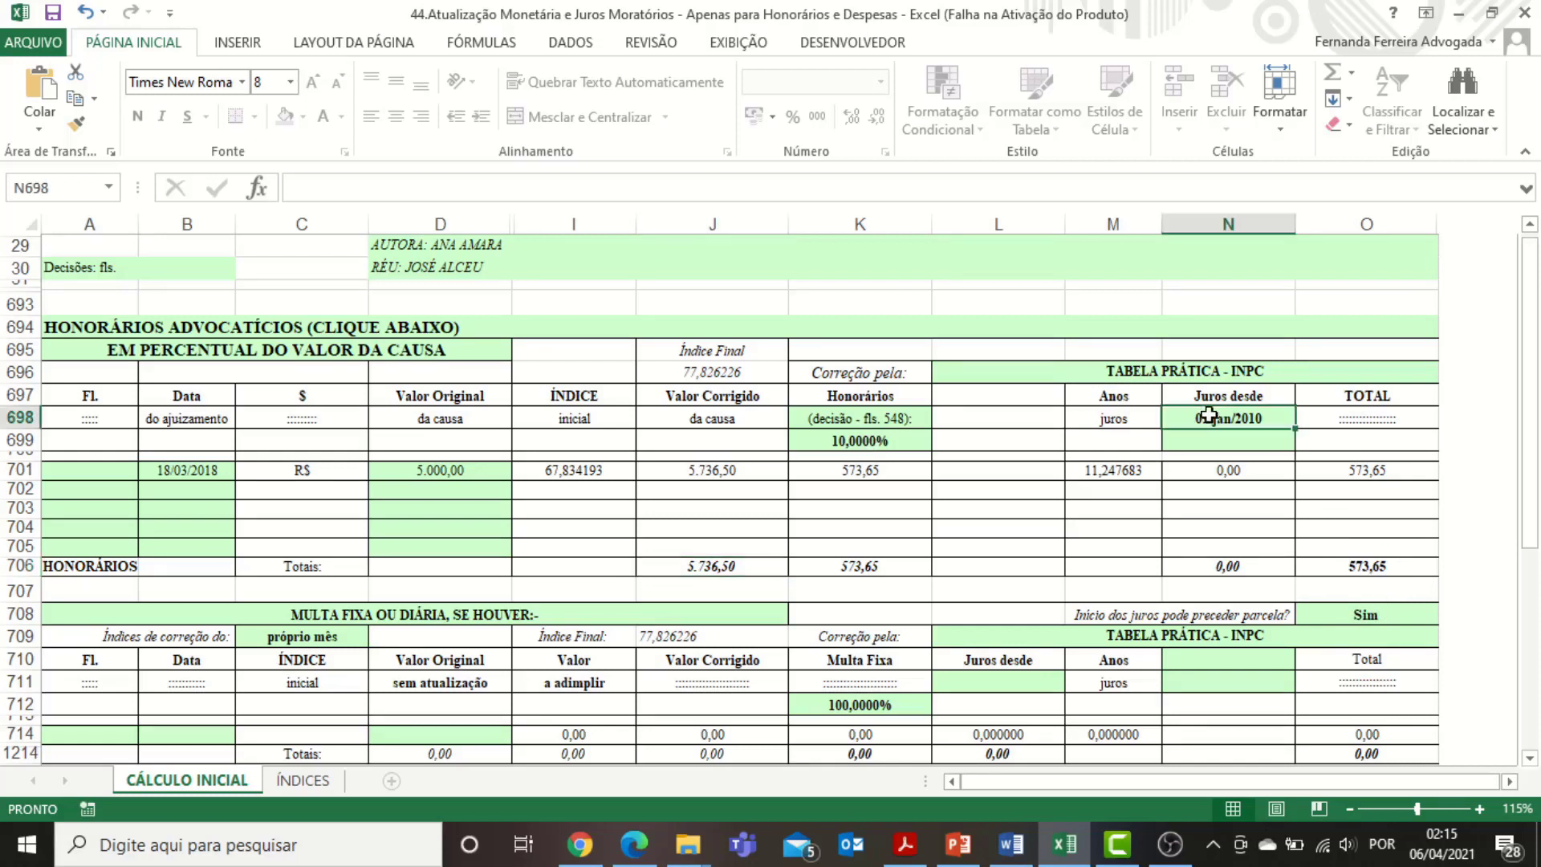
key("Delete")
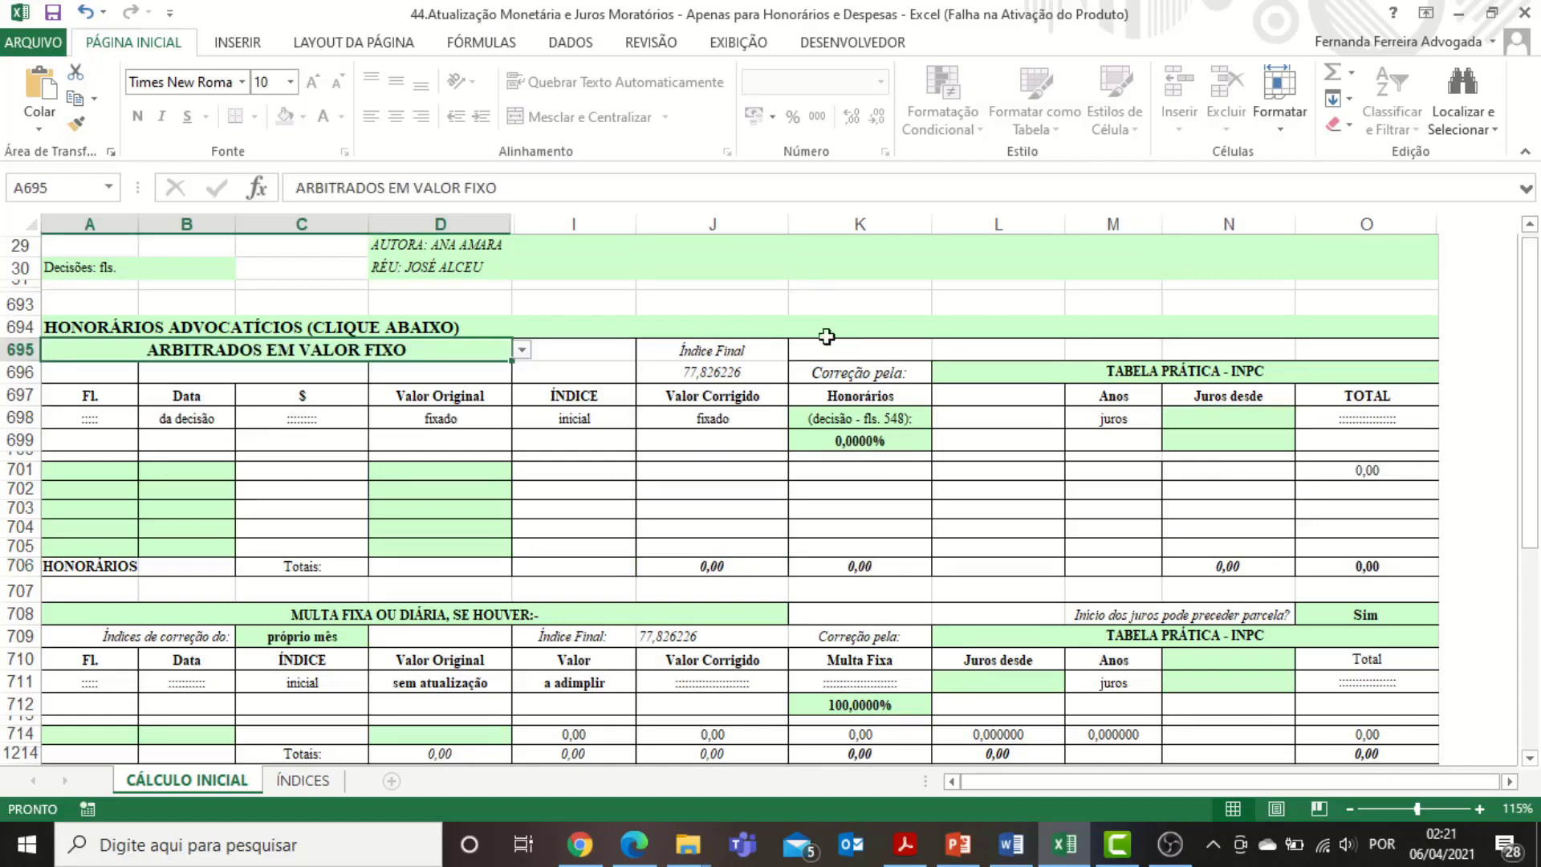
Step: Choose ARBITRADOS EM VALOR FIXO as the fees basis and enter decision date 18/03/2018 and original value 5000 in row 701
left_click(523, 351)
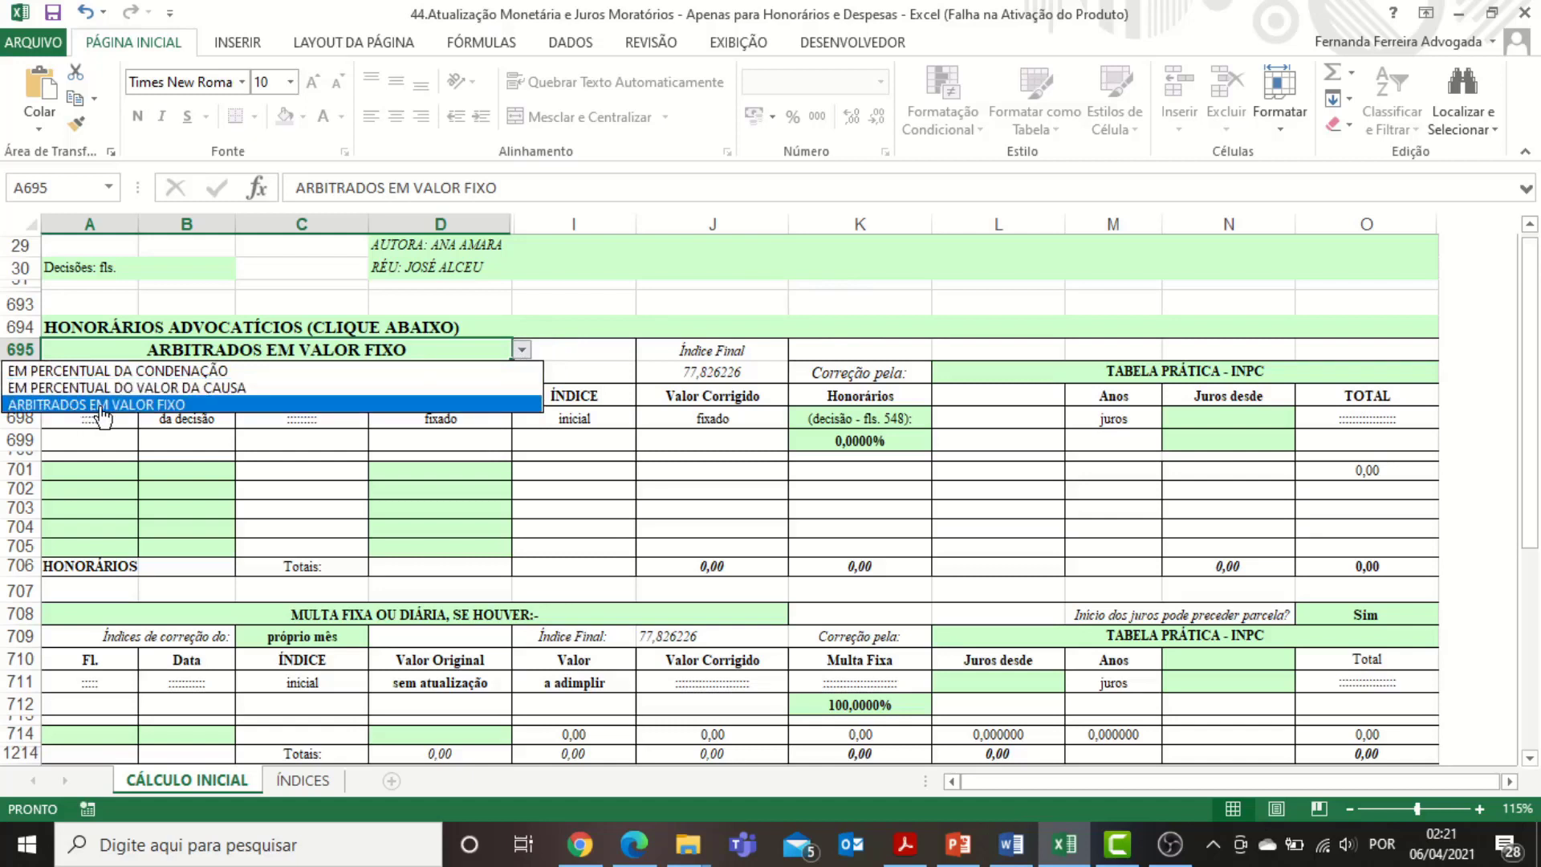
left_click(102, 412)
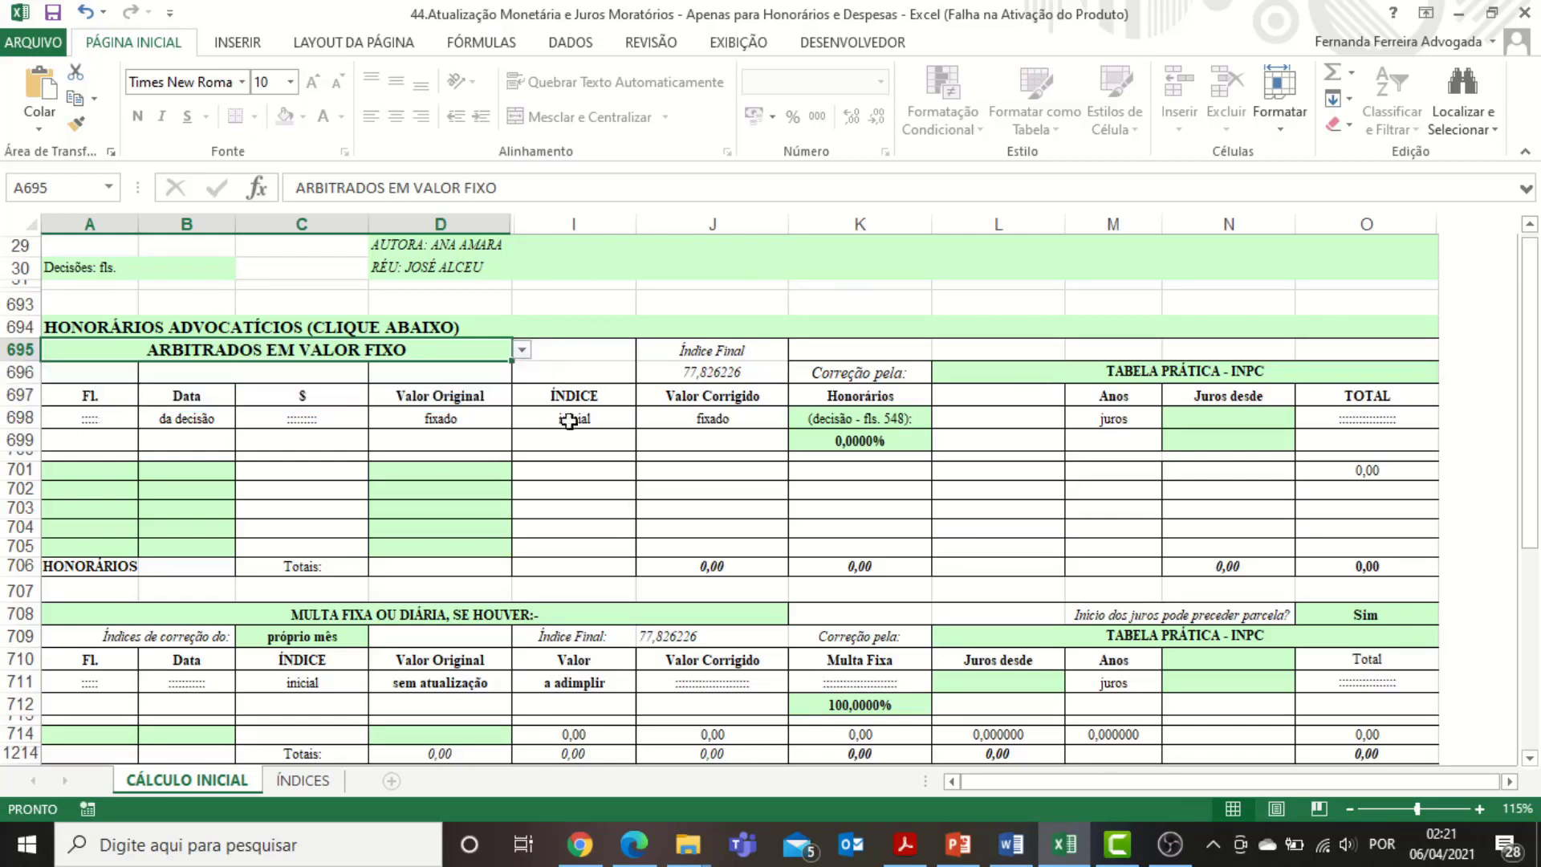
left_click(207, 473)
type("18")
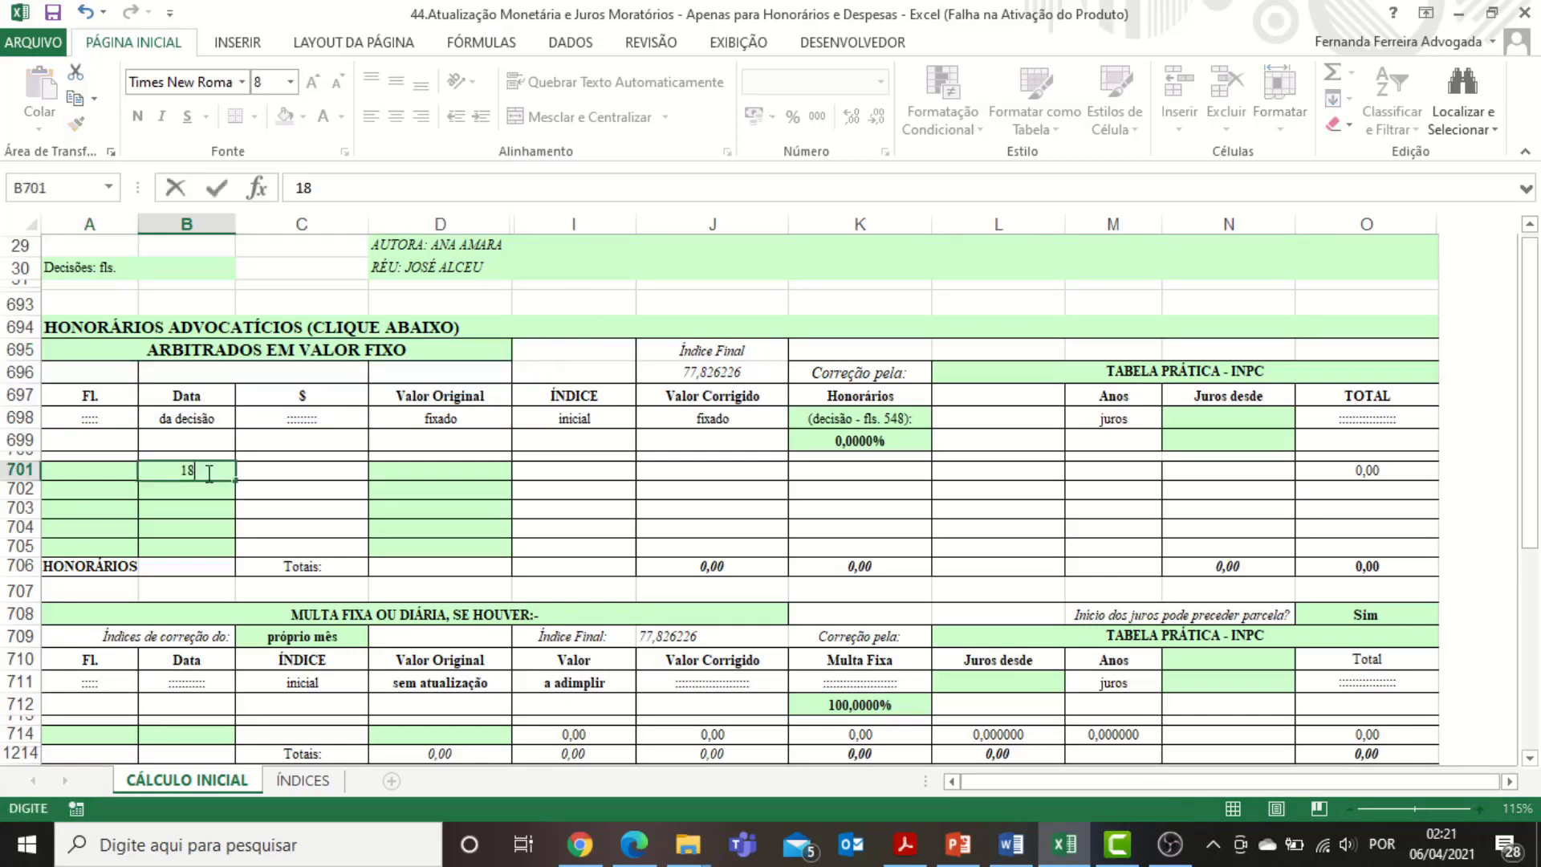
type("/03/2018")
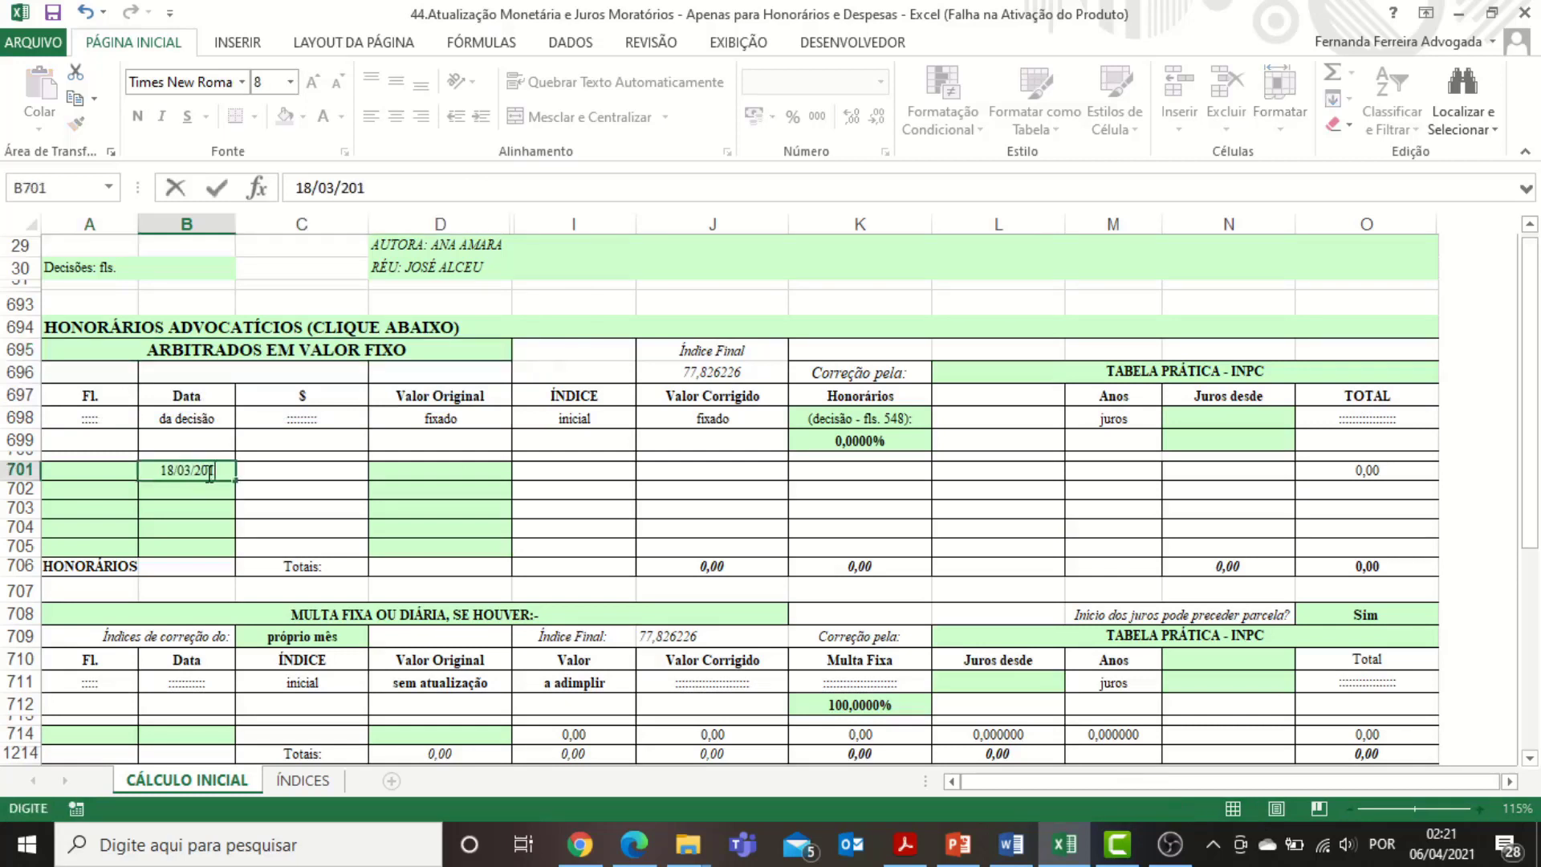
left_click(465, 476)
type("5000")
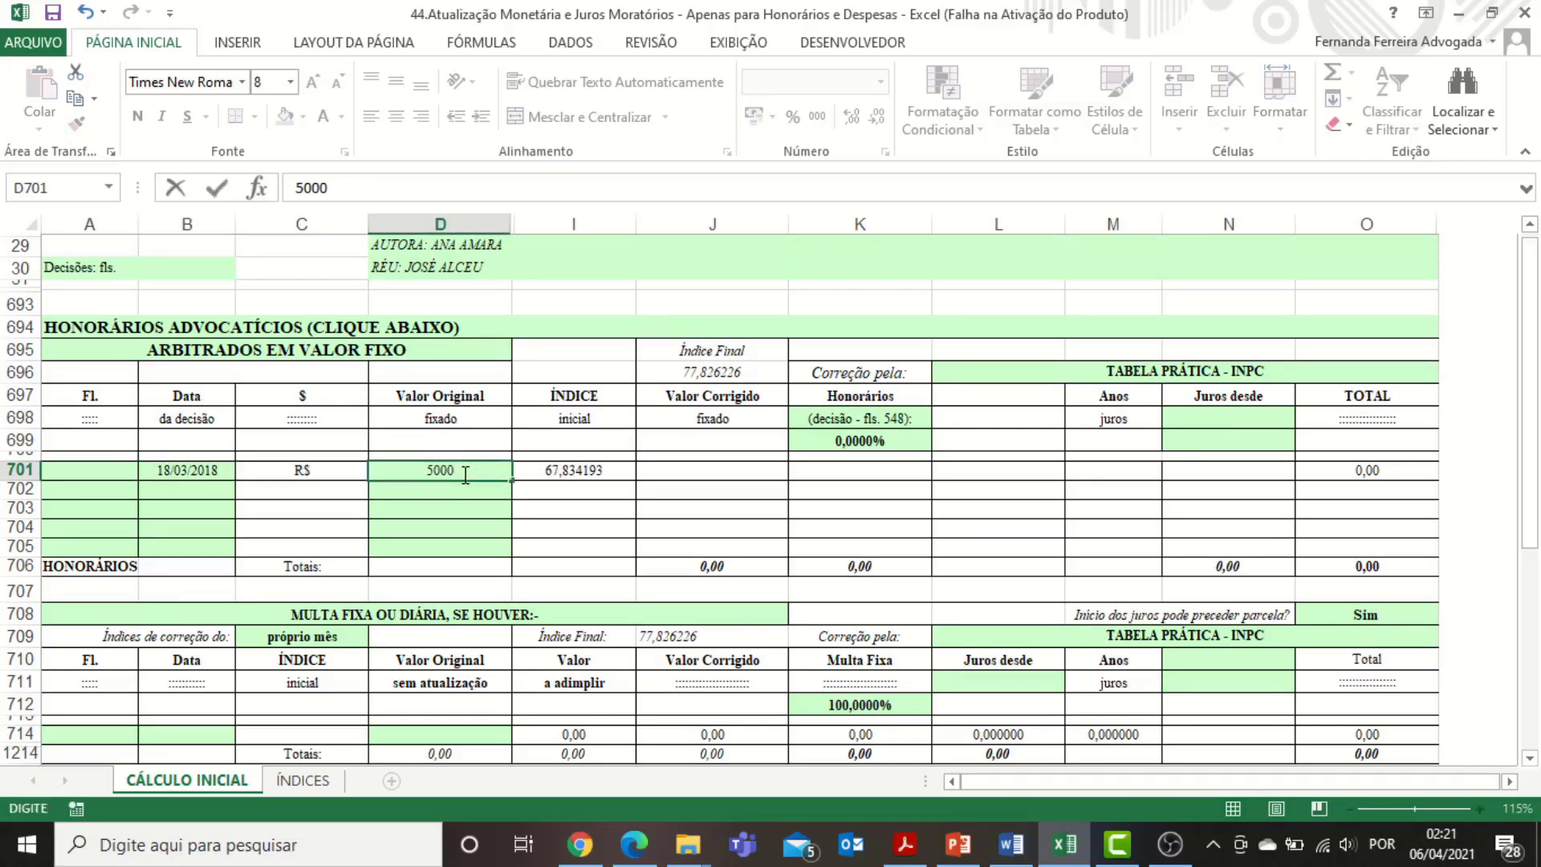
left_click(807, 487)
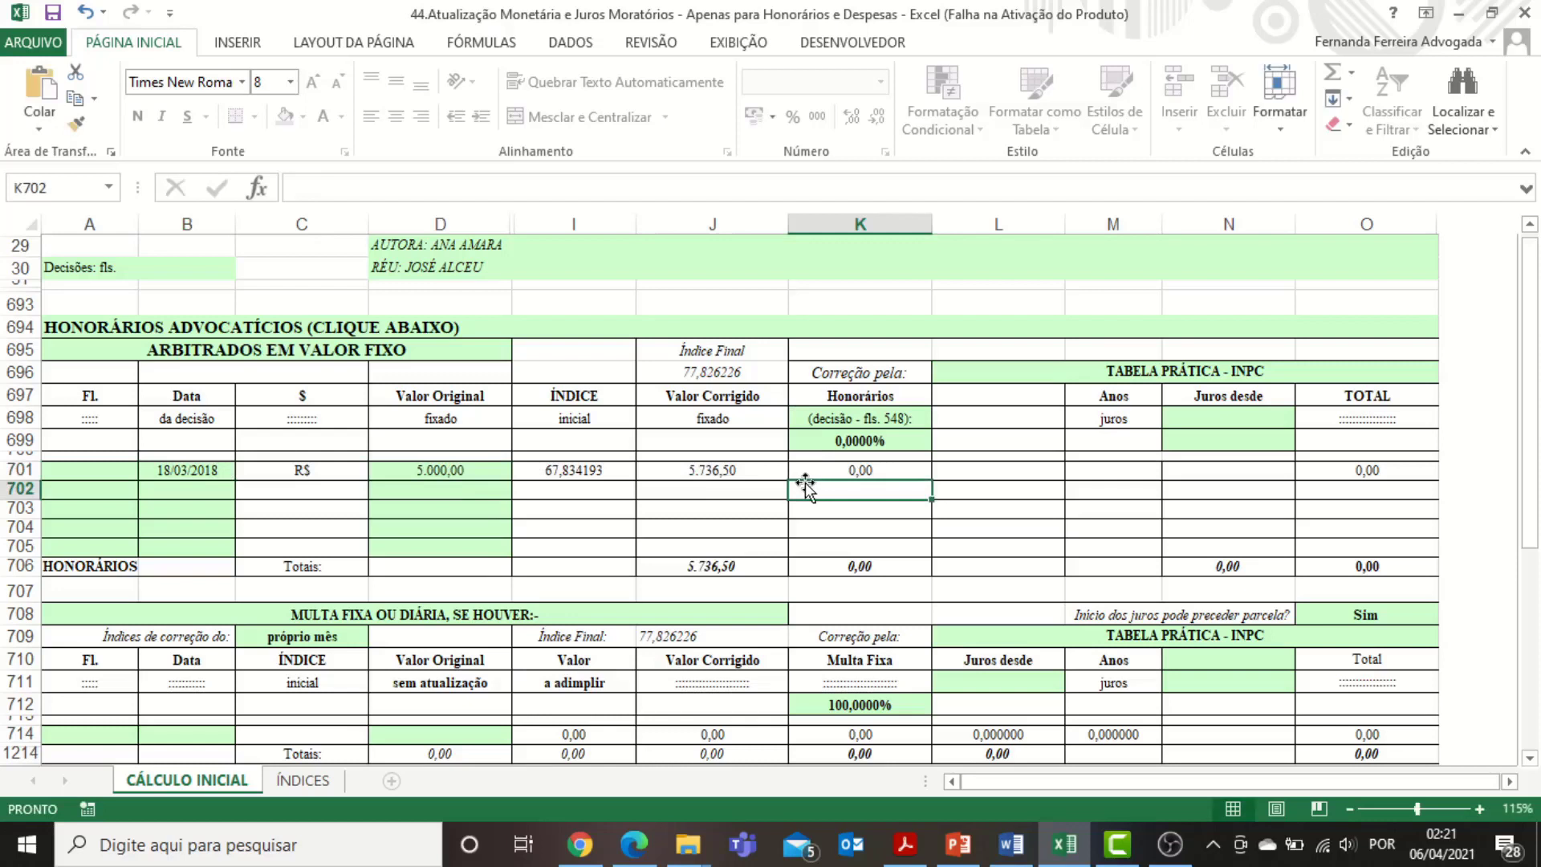
Step: Set the percentage in the Honorários column heading of the fees table to 100%
left_click(899, 438)
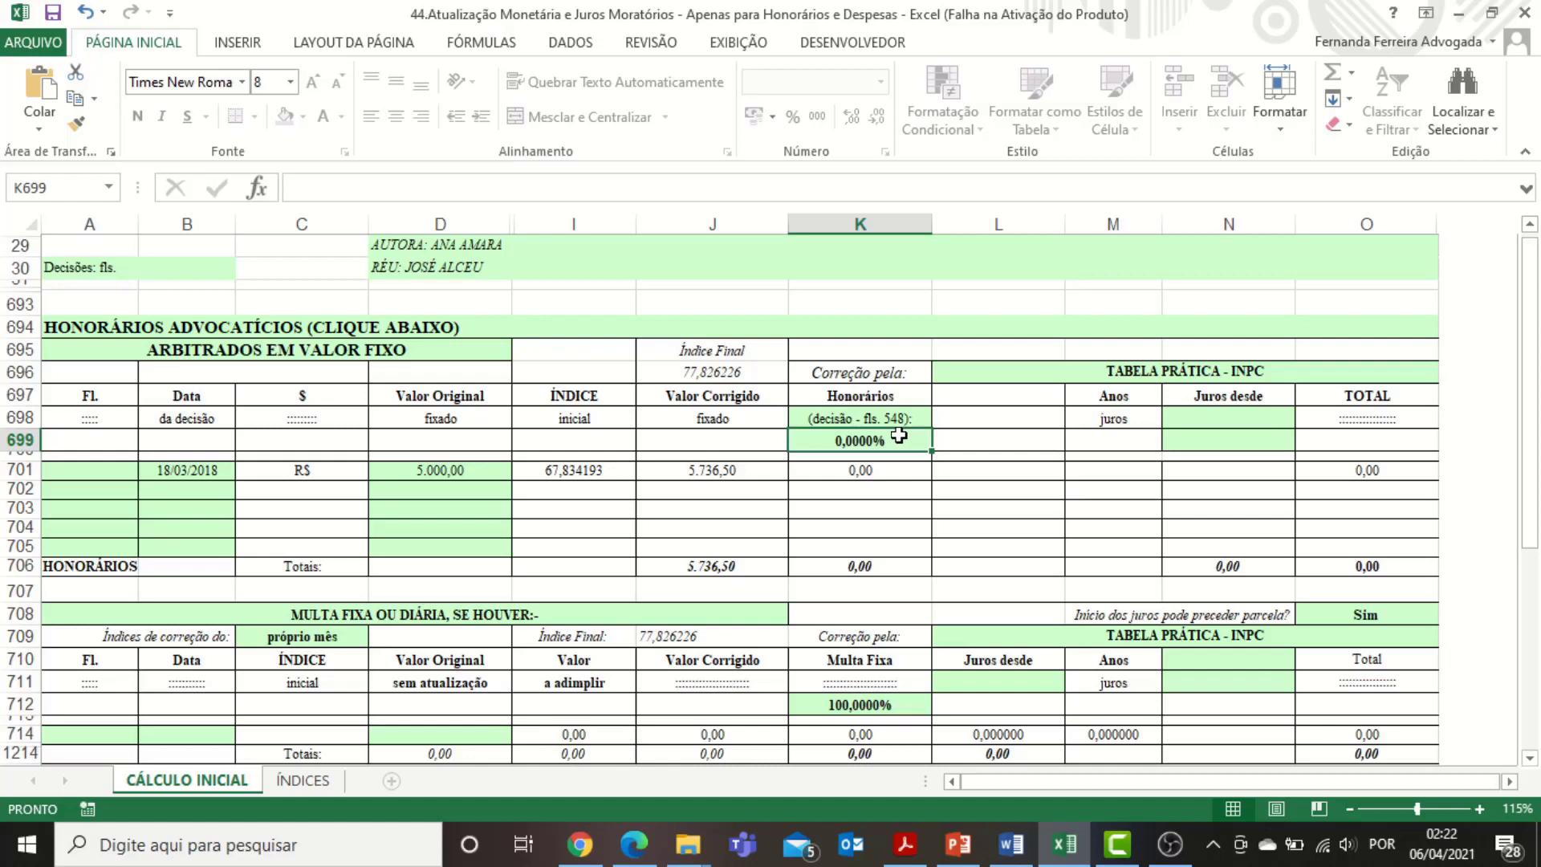
type("100")
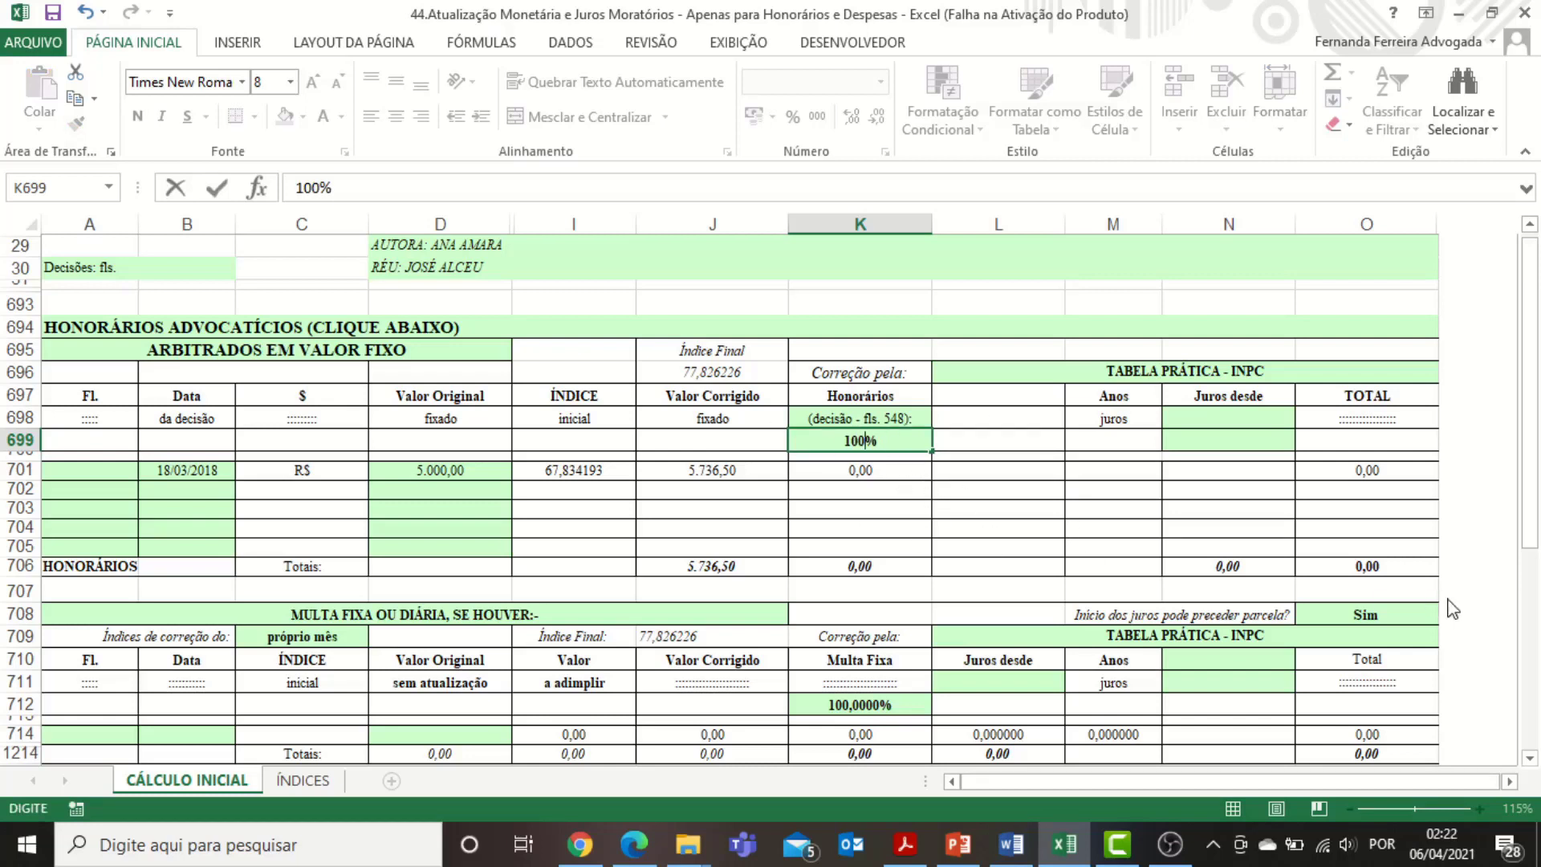
left_click(844, 500)
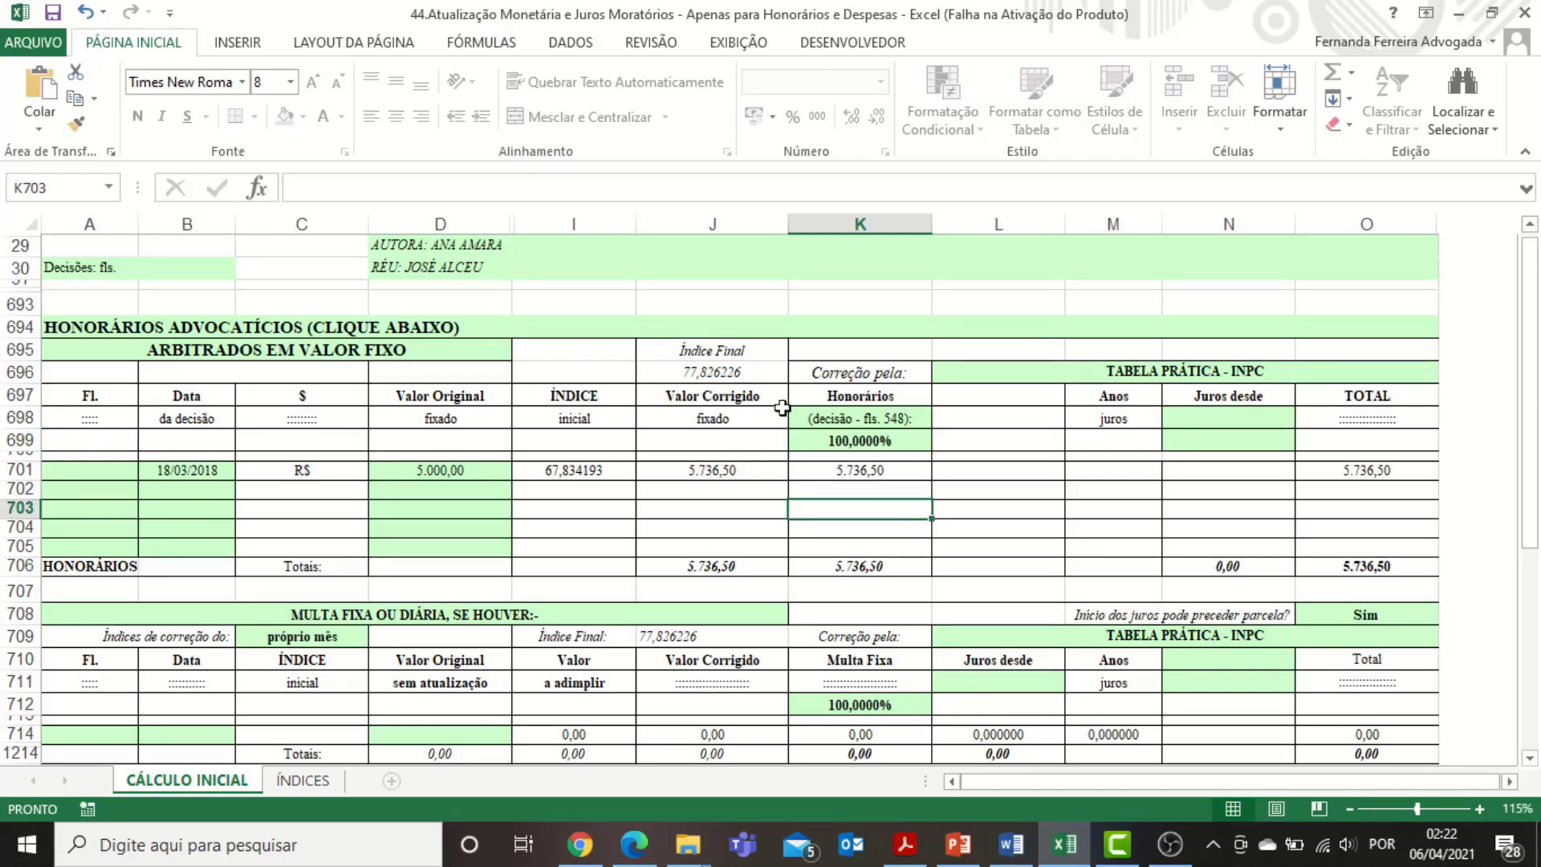
left_click(884, 442)
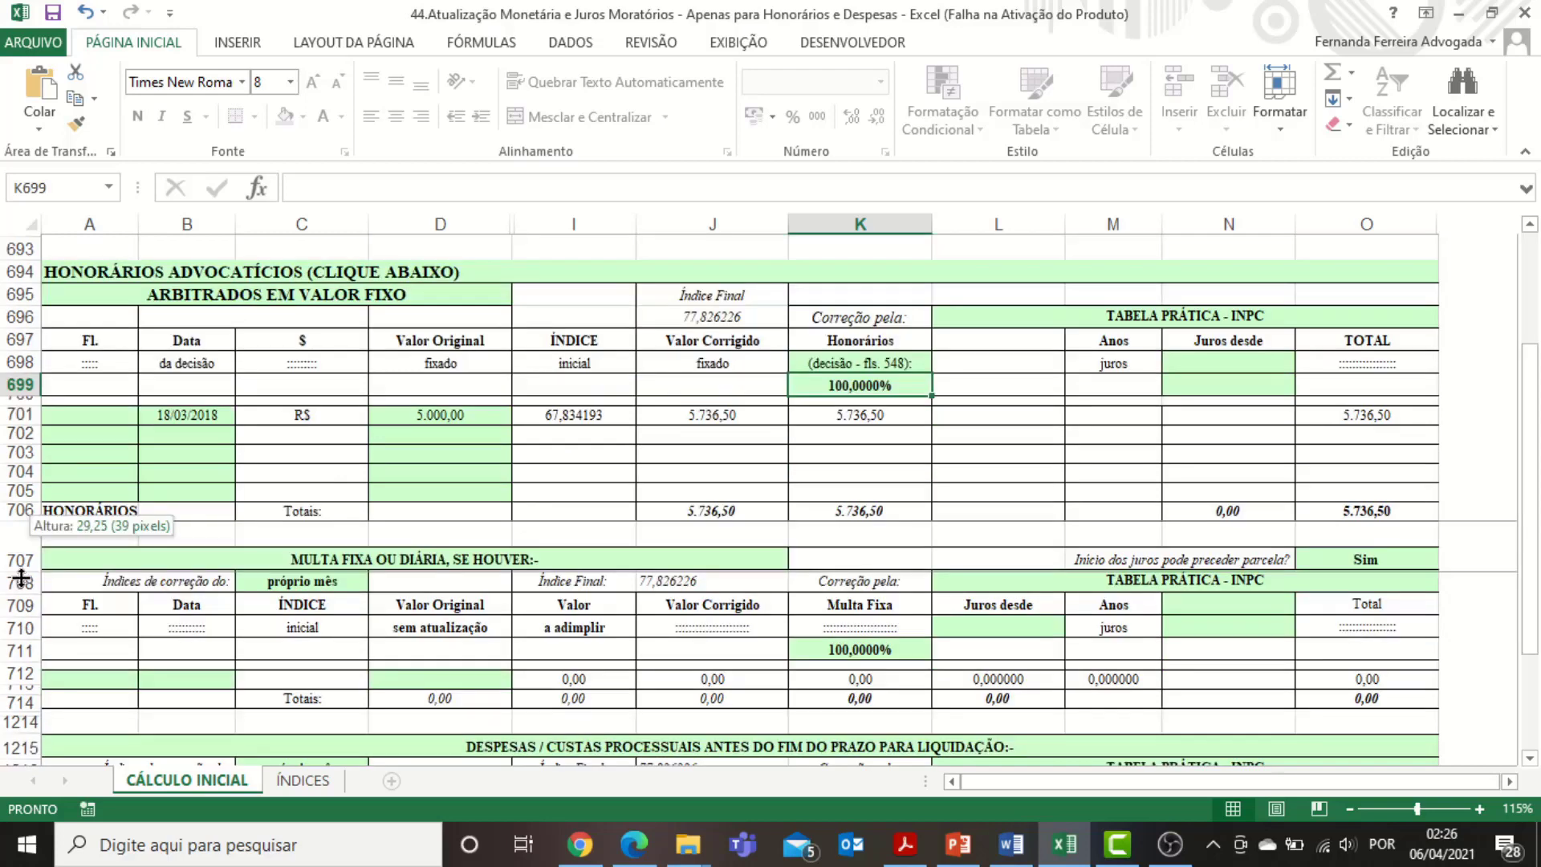
Step: Hide rows 708 to 1267, covering the MULTA FIXA OU DIÁRIA and DESPESAS / CUSTAS PROCESSUAIS tables
scroll(20, 576, "down", 2)
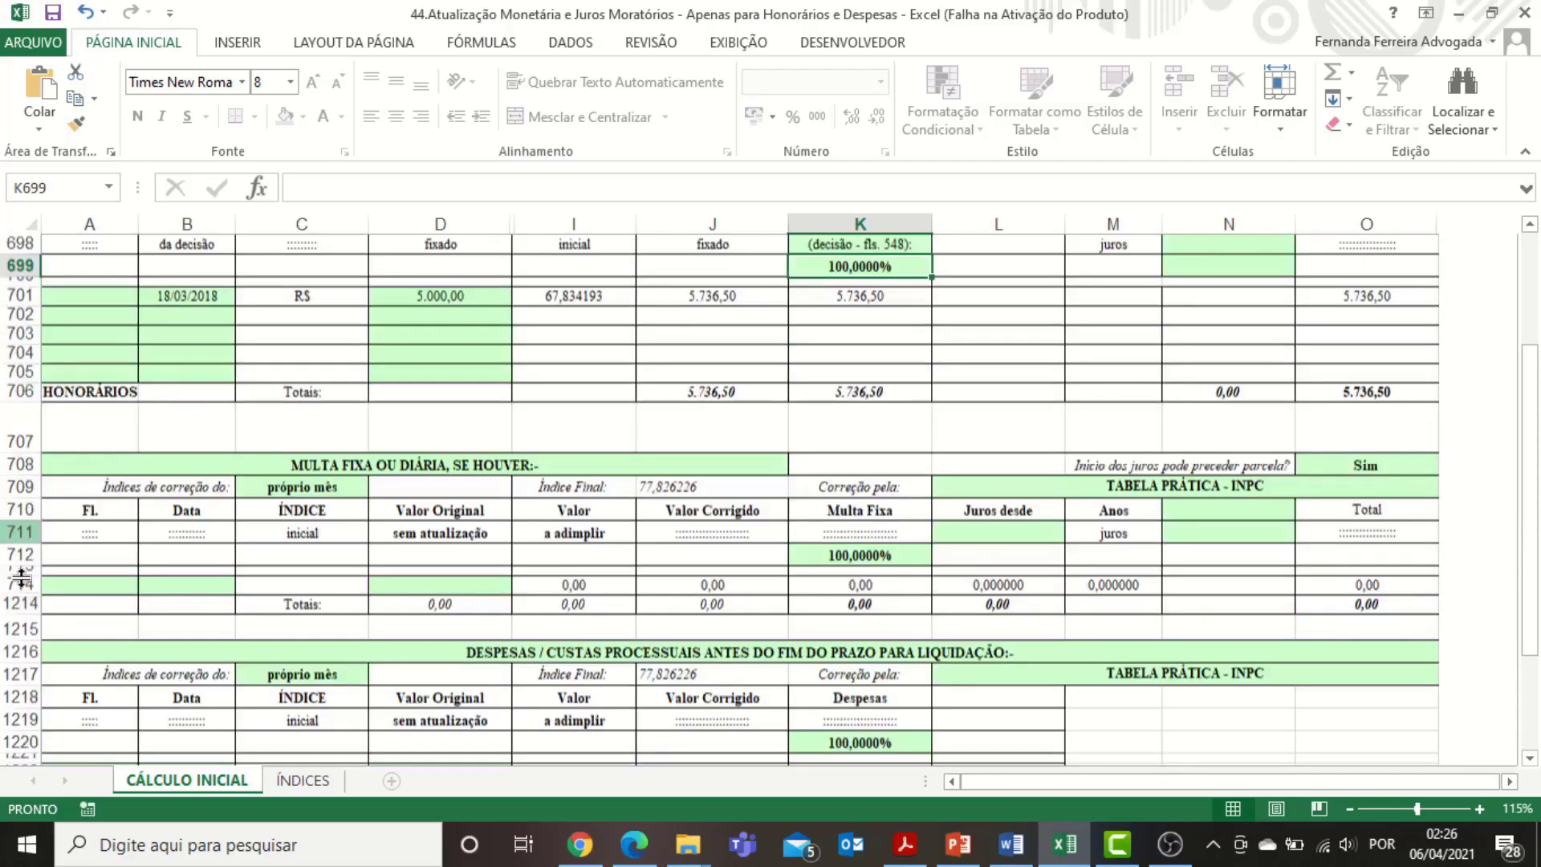
scroll(160, 606, "down", 2)
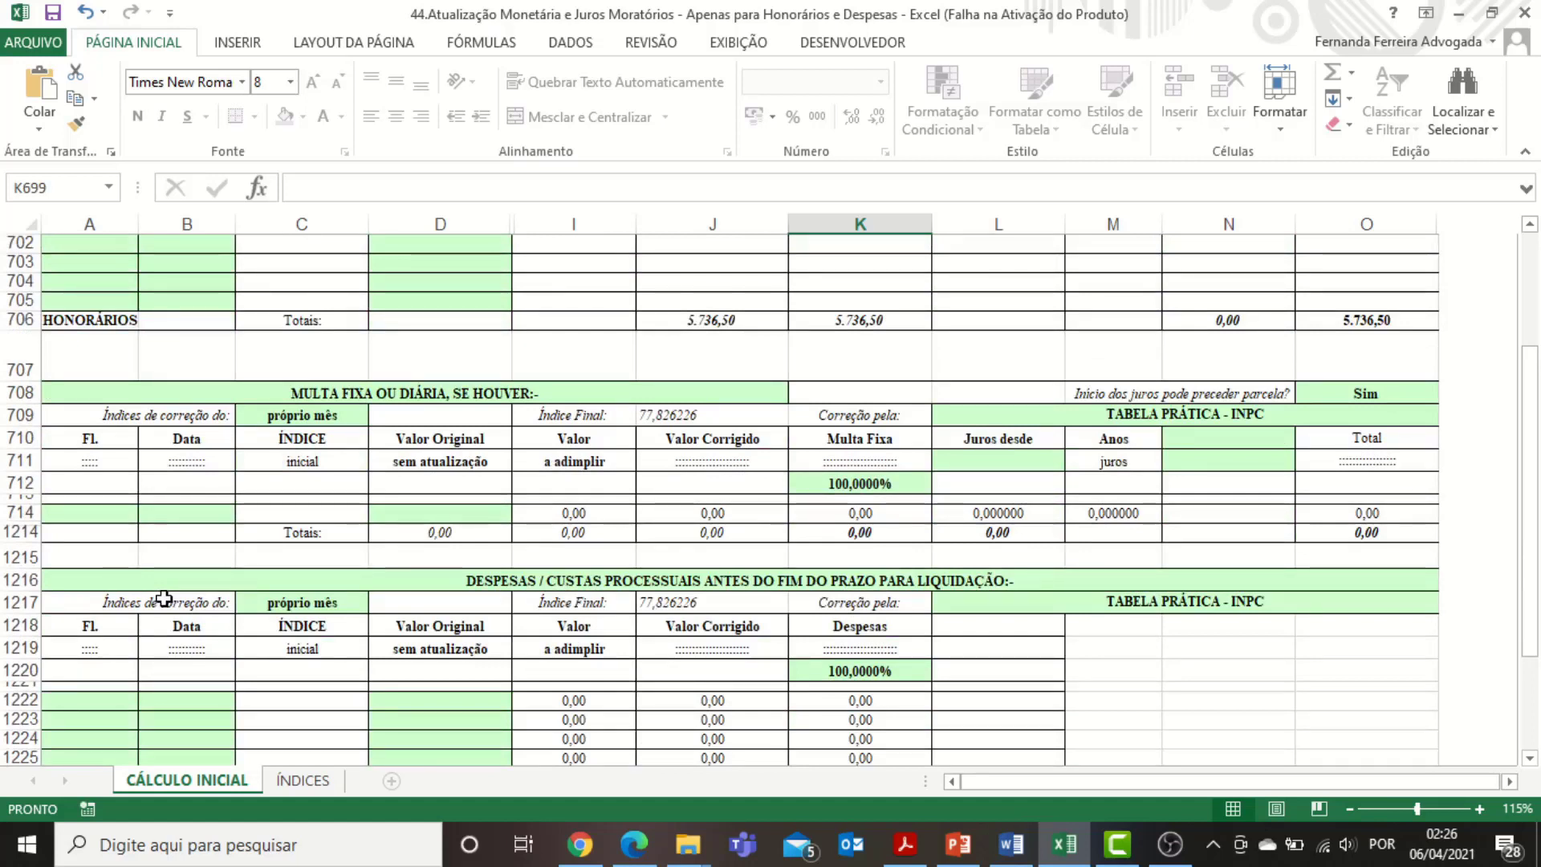
left_click(24, 392)
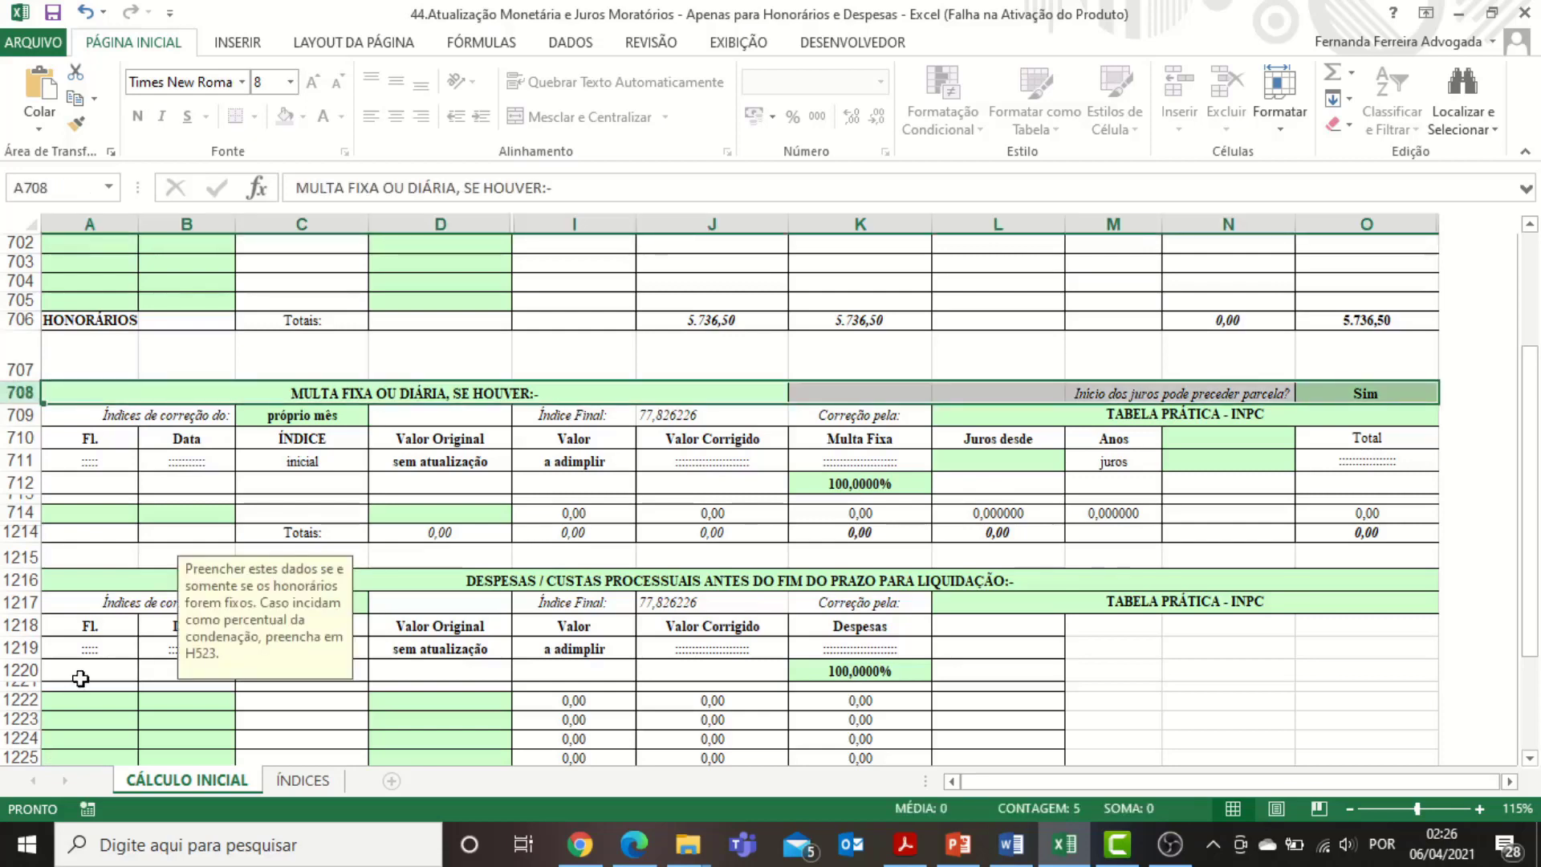
scroll(9, 672, "down", 2)
left_click_drag(9, 672, 3, 466)
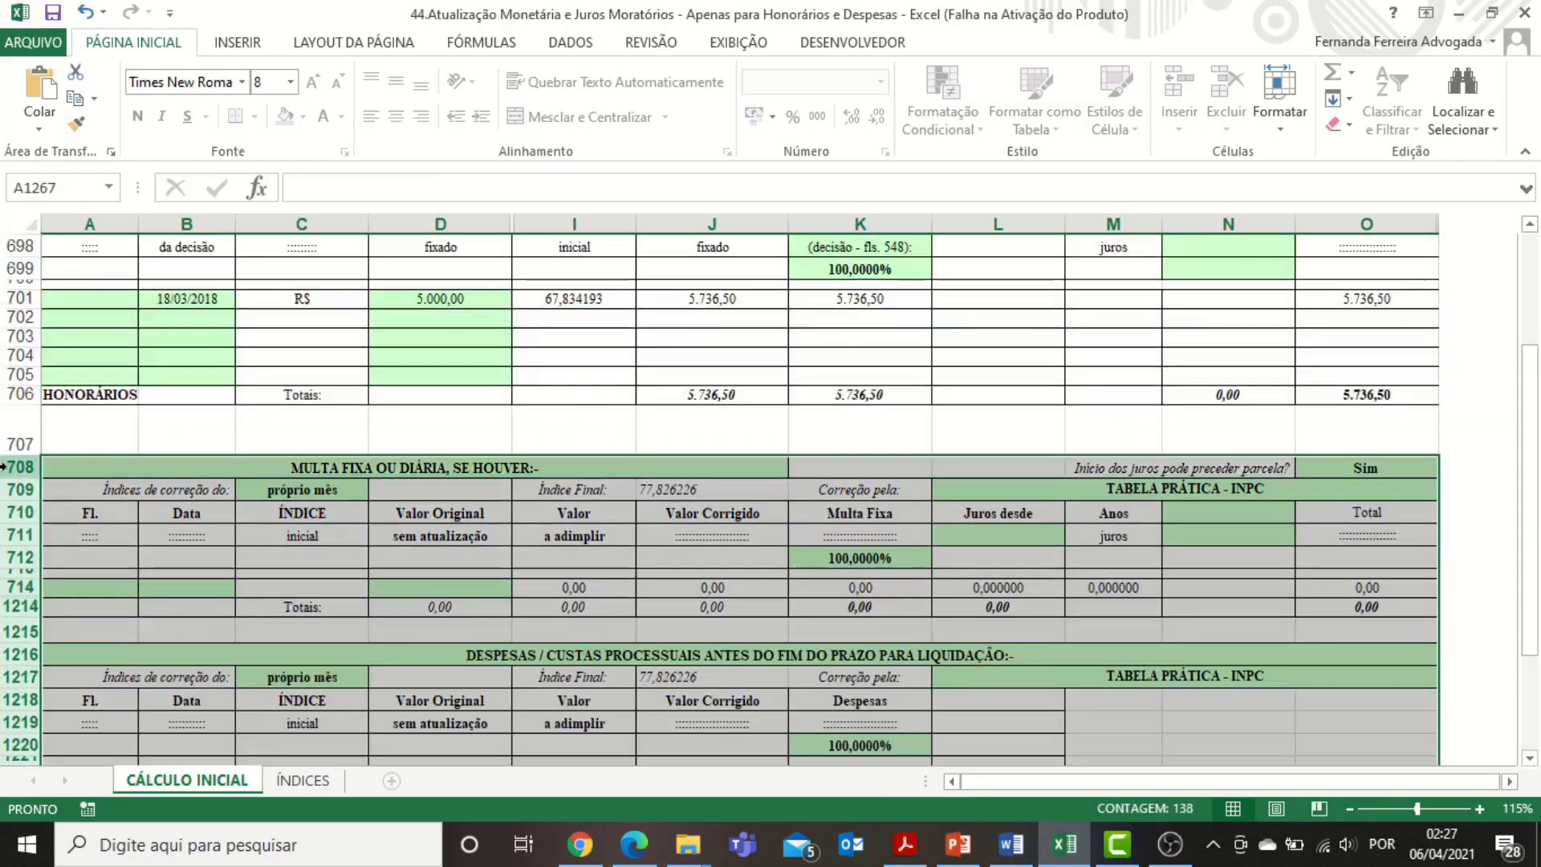
right_click(3, 466)
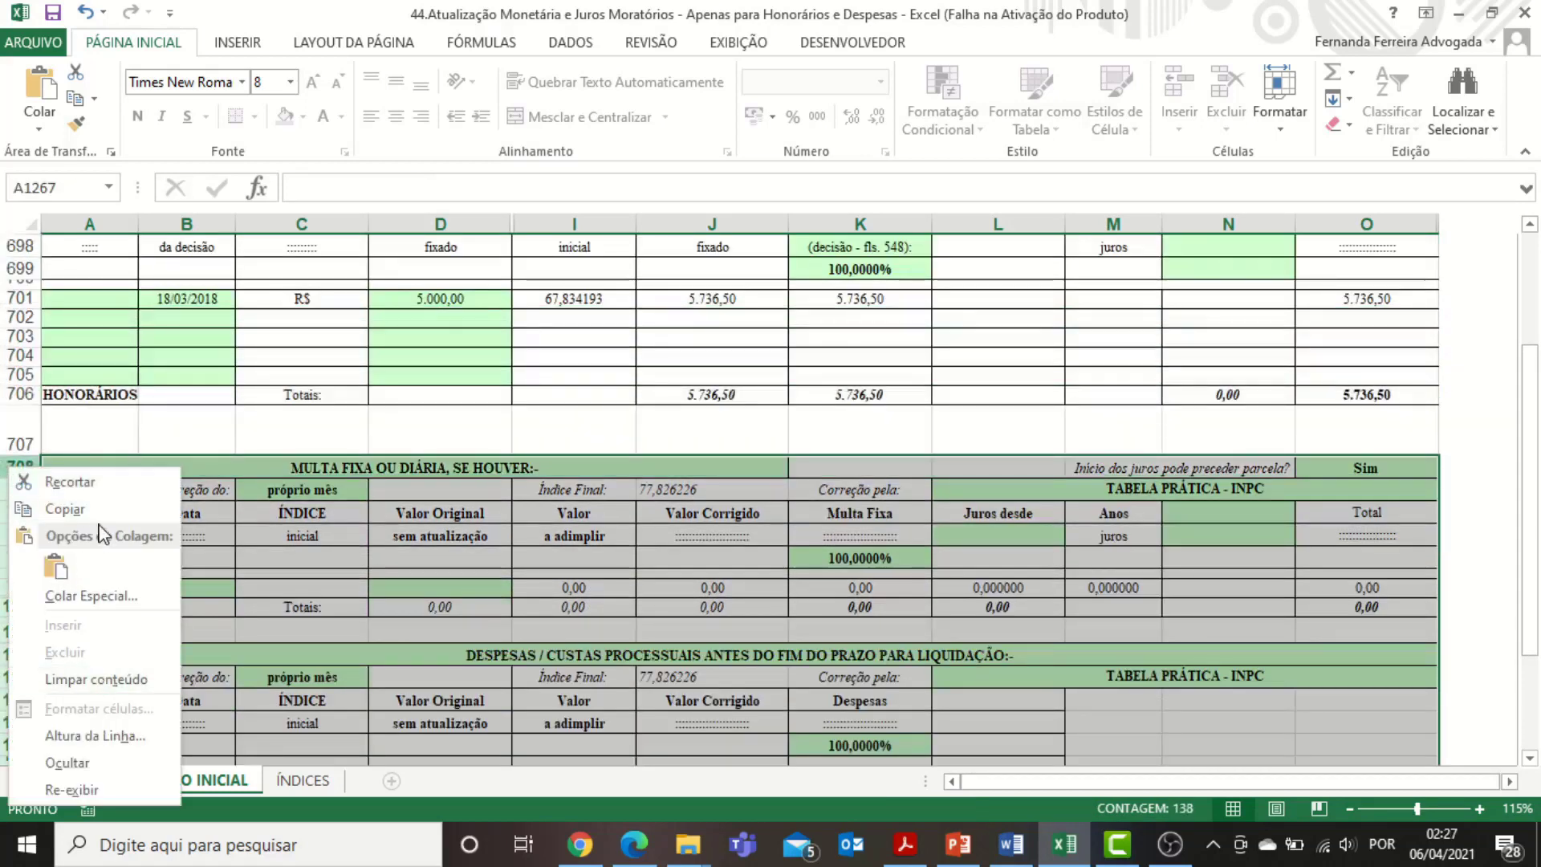
left_click(57, 762)
scroll(421, 514, "down", 5)
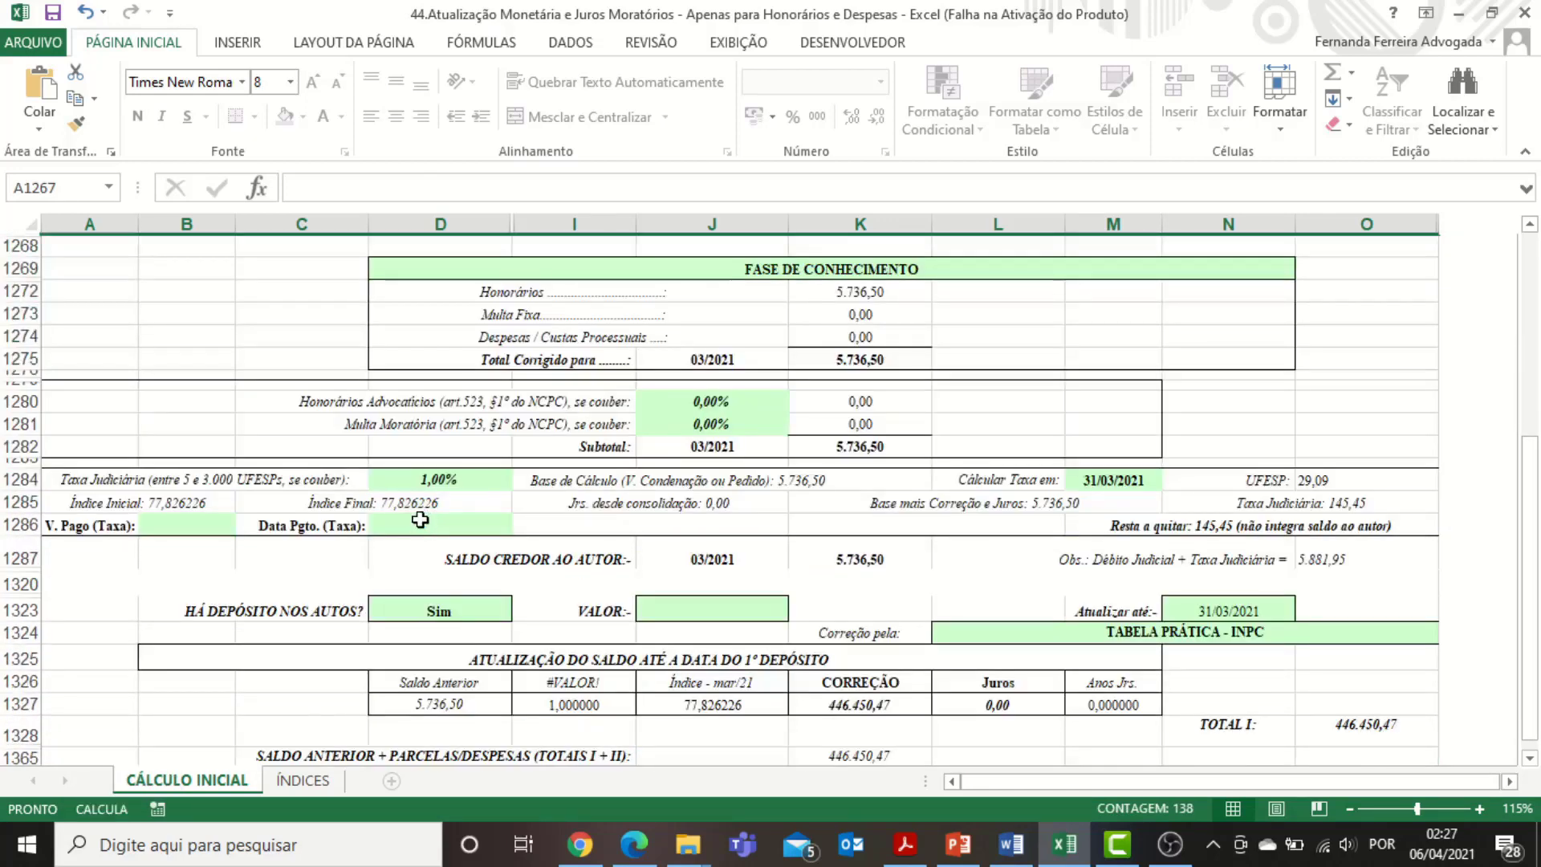
scroll(419, 520, "down", 1)
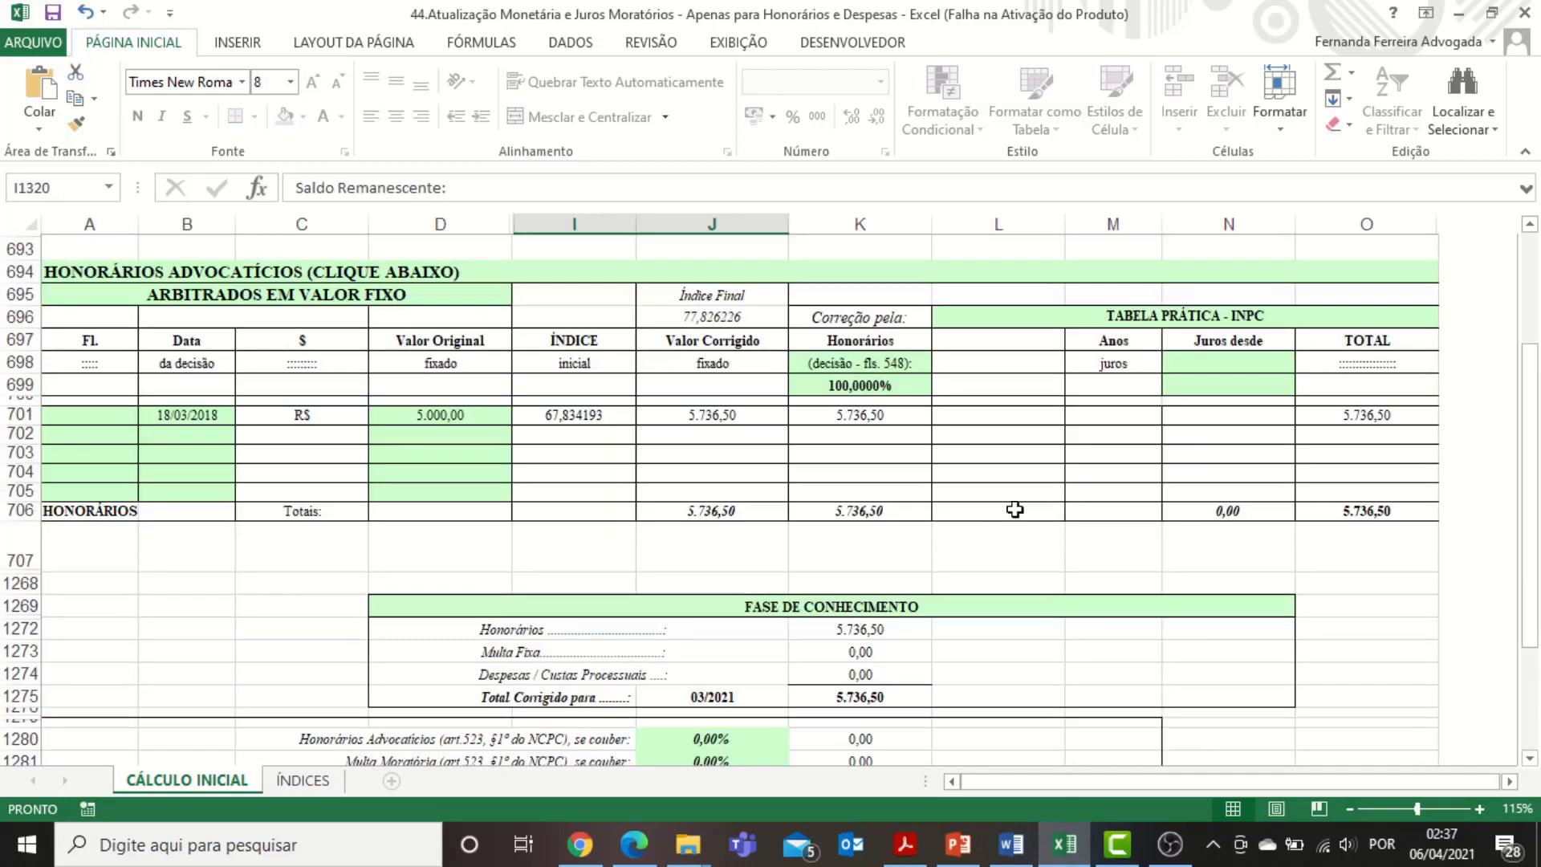
Step: Review the fees table total, the corrected total under FASE DE CONHECIMENTO and the subtotal beneath it
left_click(1400, 511)
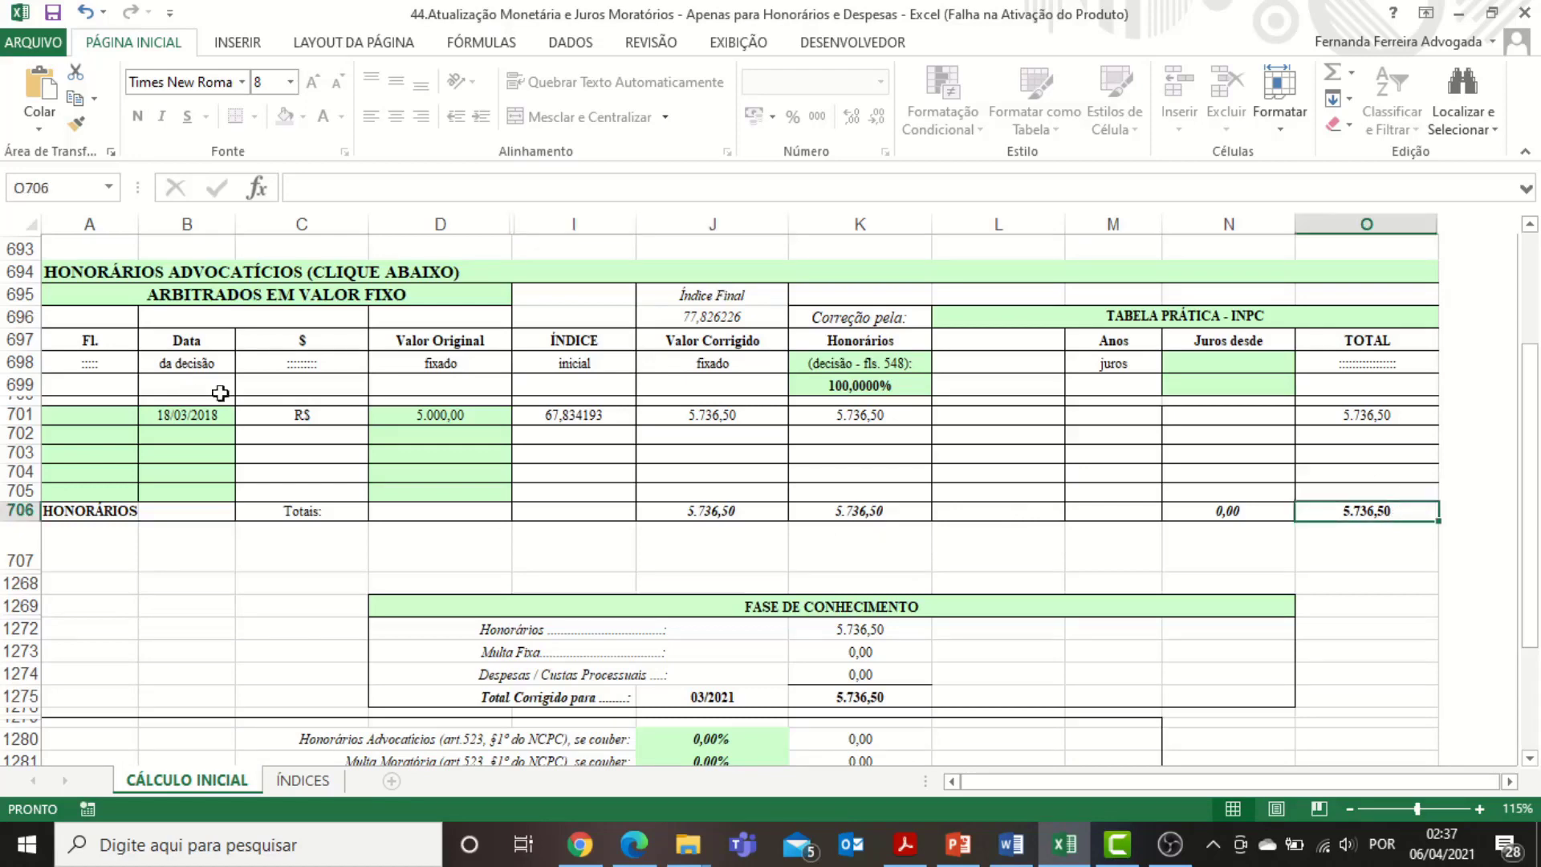
scroll(781, 429, "down", 2)
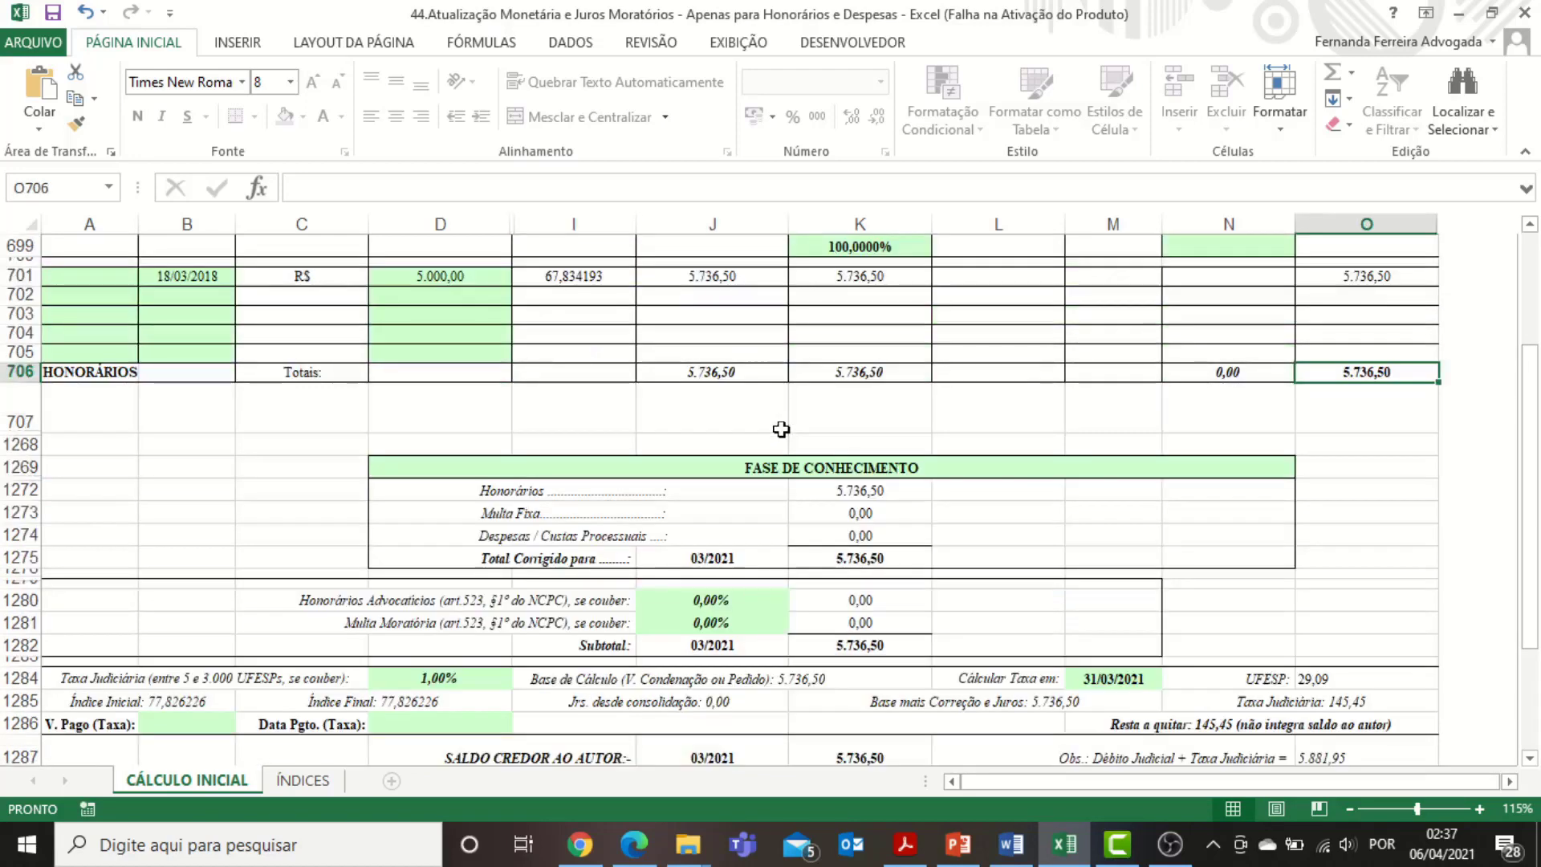
left_click(844, 558)
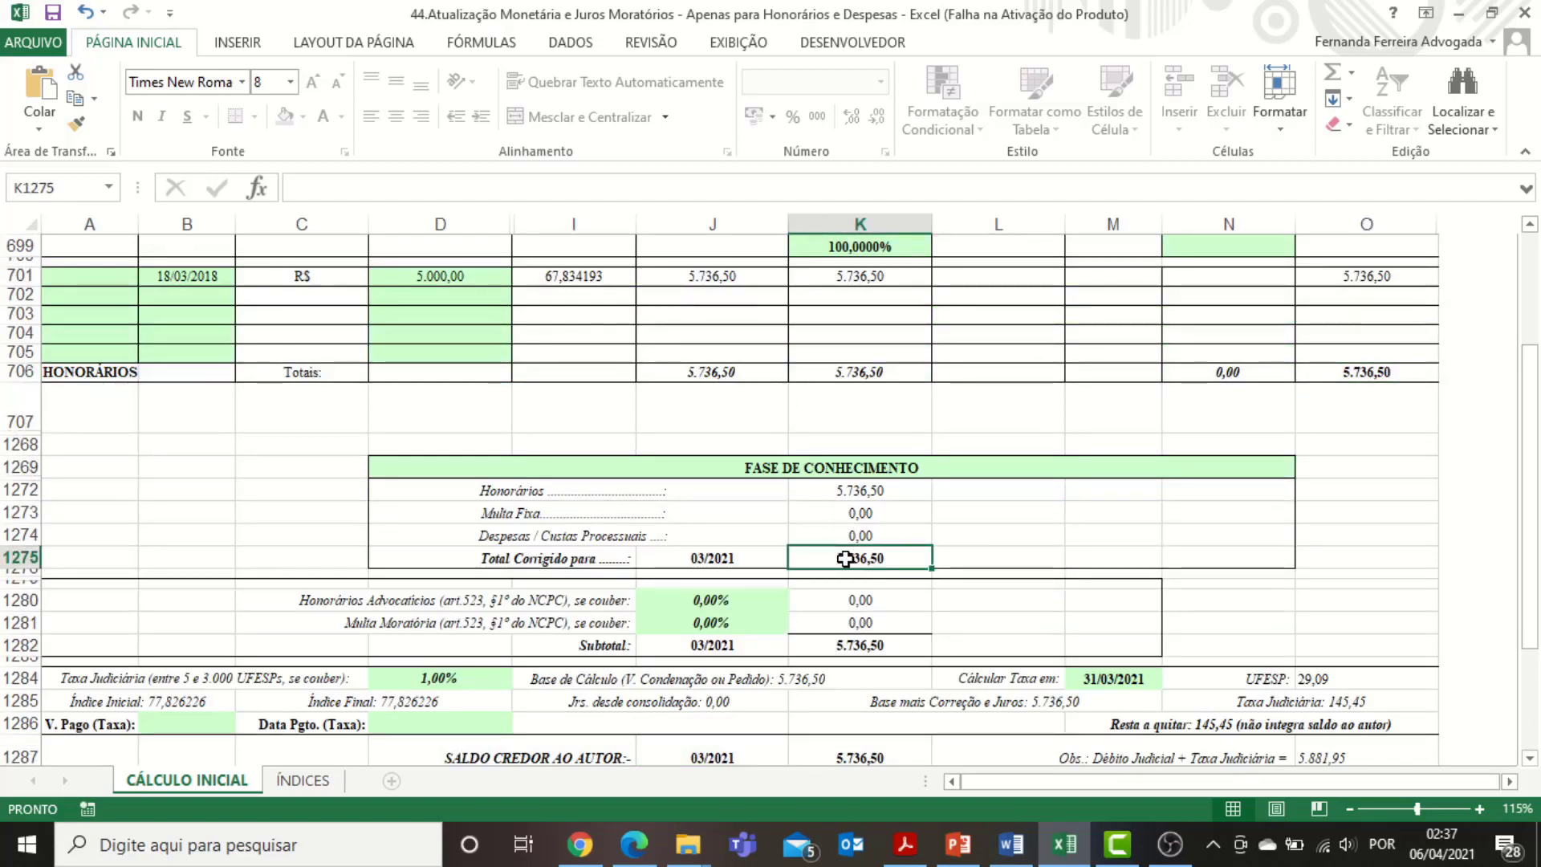
left_click(871, 649)
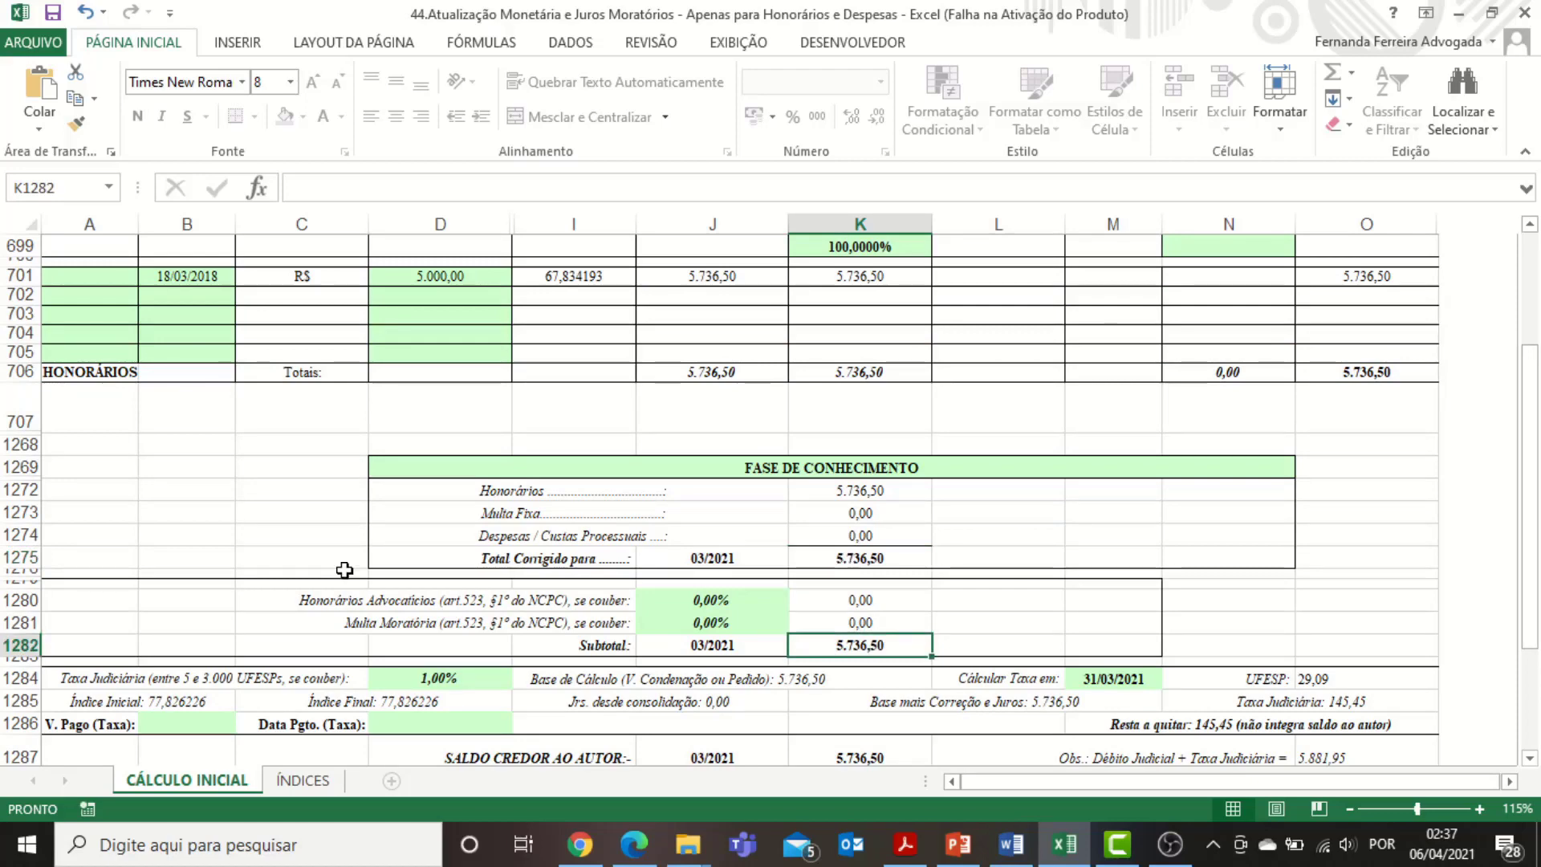
Step: Examine the Taxa Judiciária block: rate, calculation base, amount remaining, payment fields, and the combined debt and court fee note
scroll(493, 513, "down", 2)
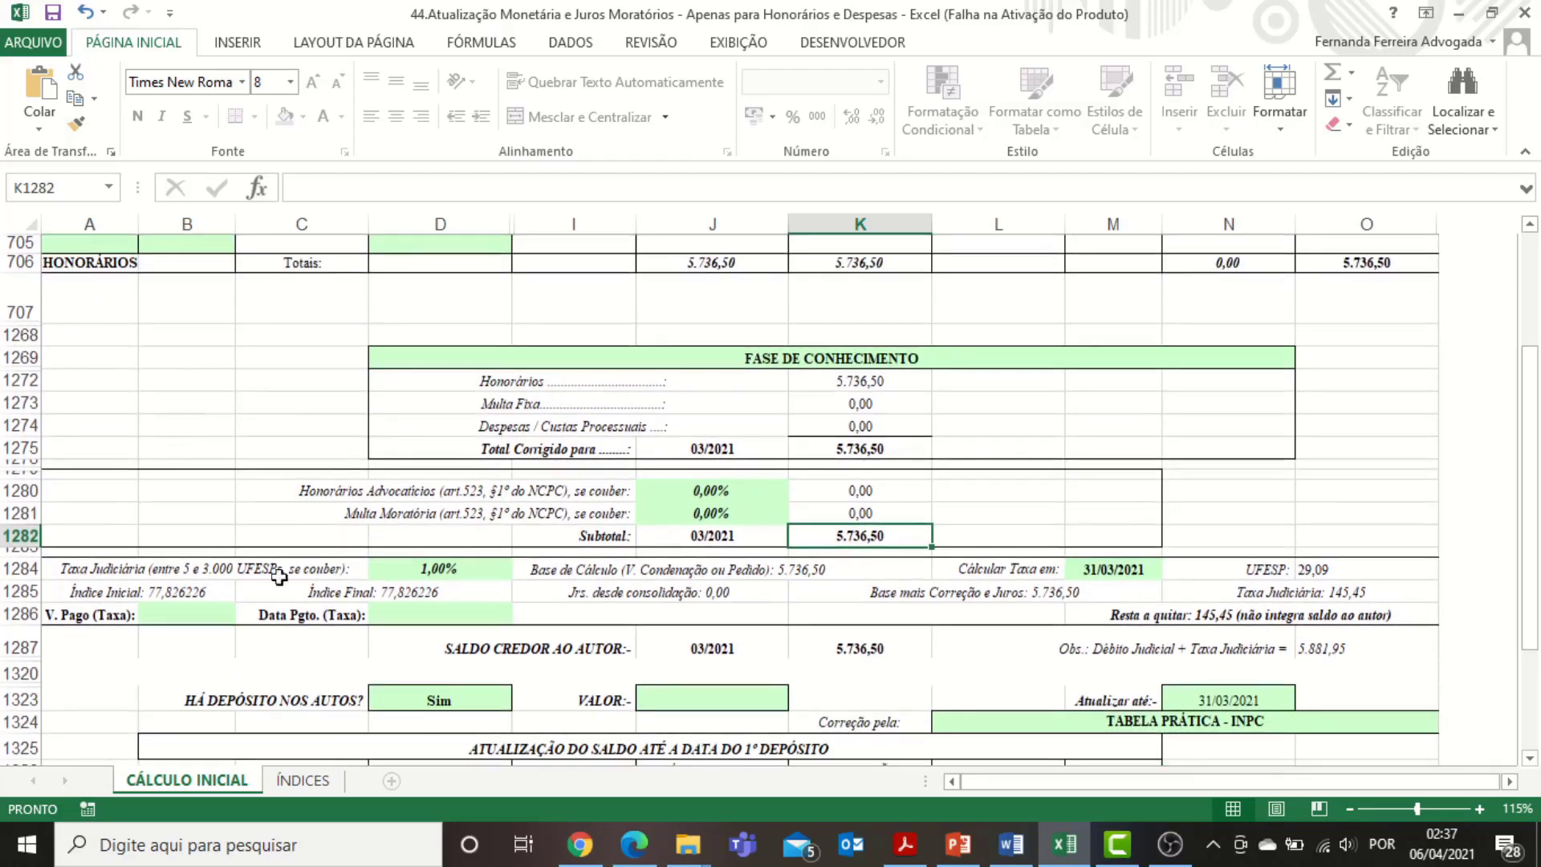
left_click(55, 563)
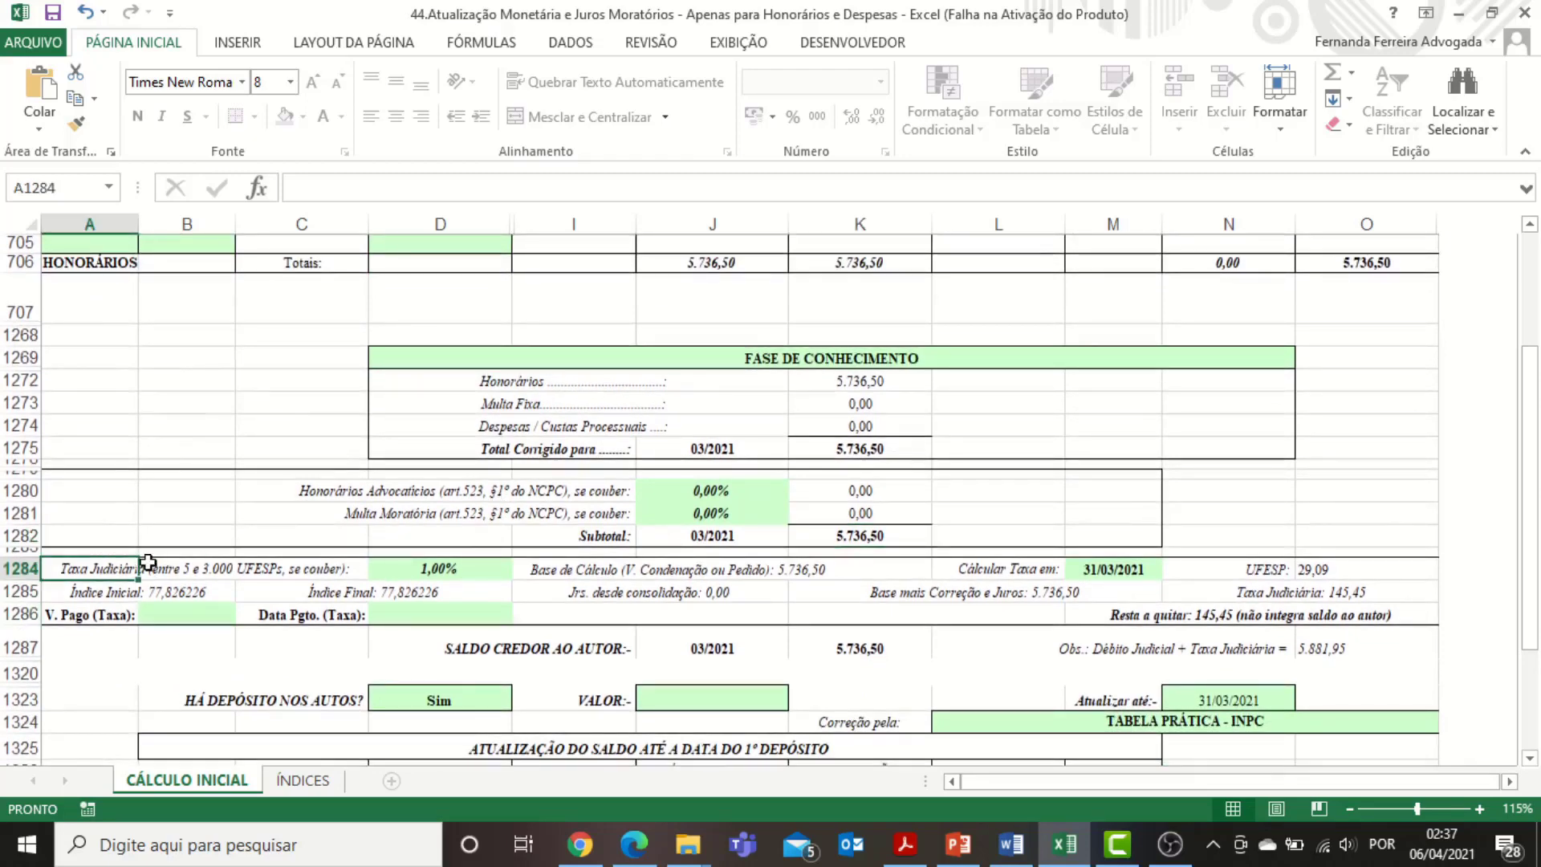
left_click_drag(148, 562, 1411, 618)
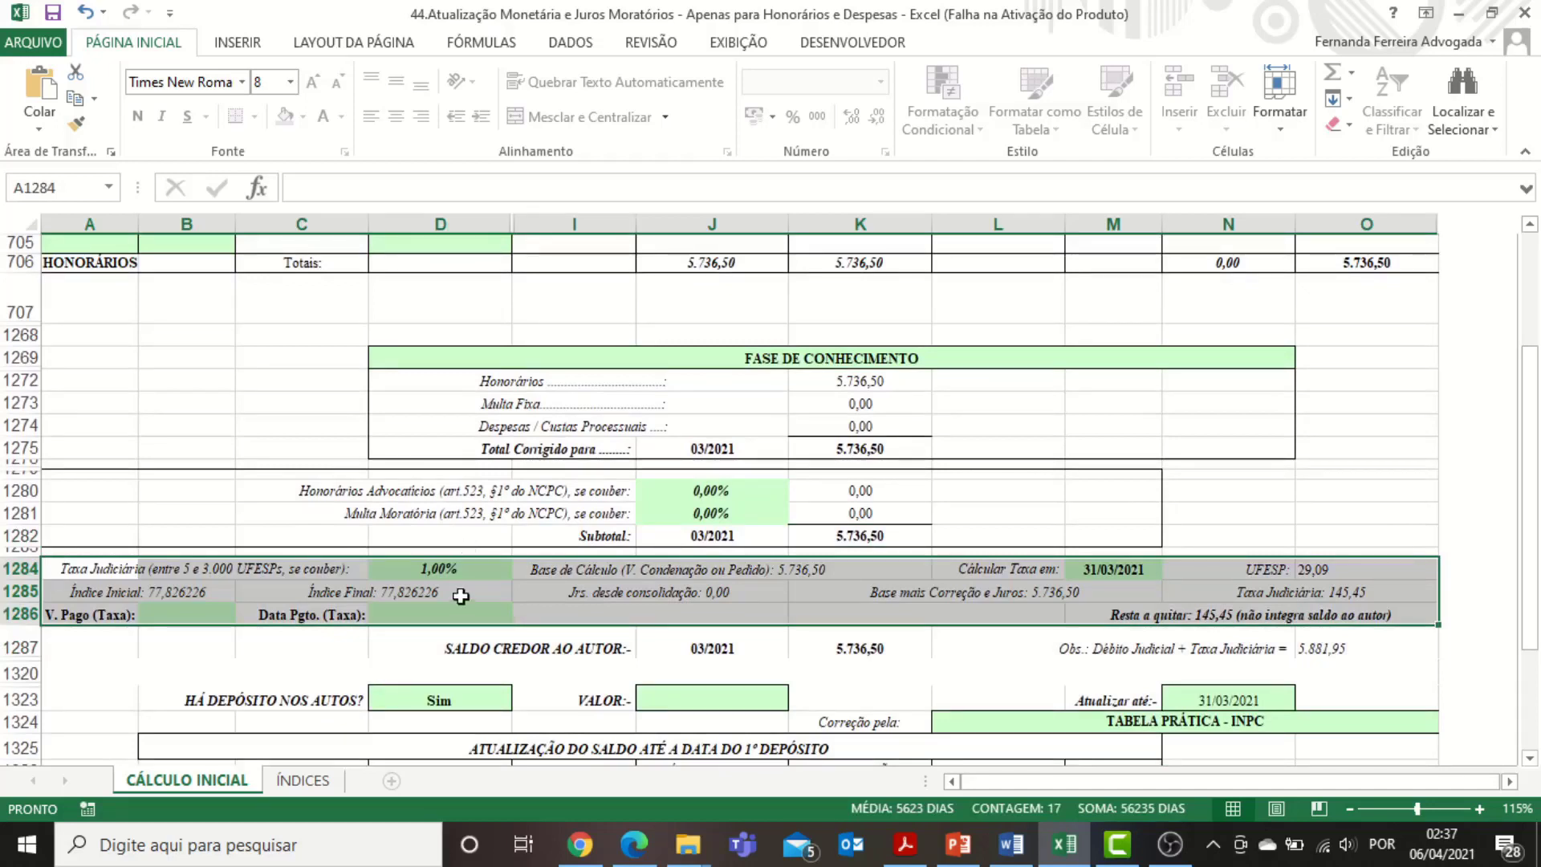
left_click(469, 567)
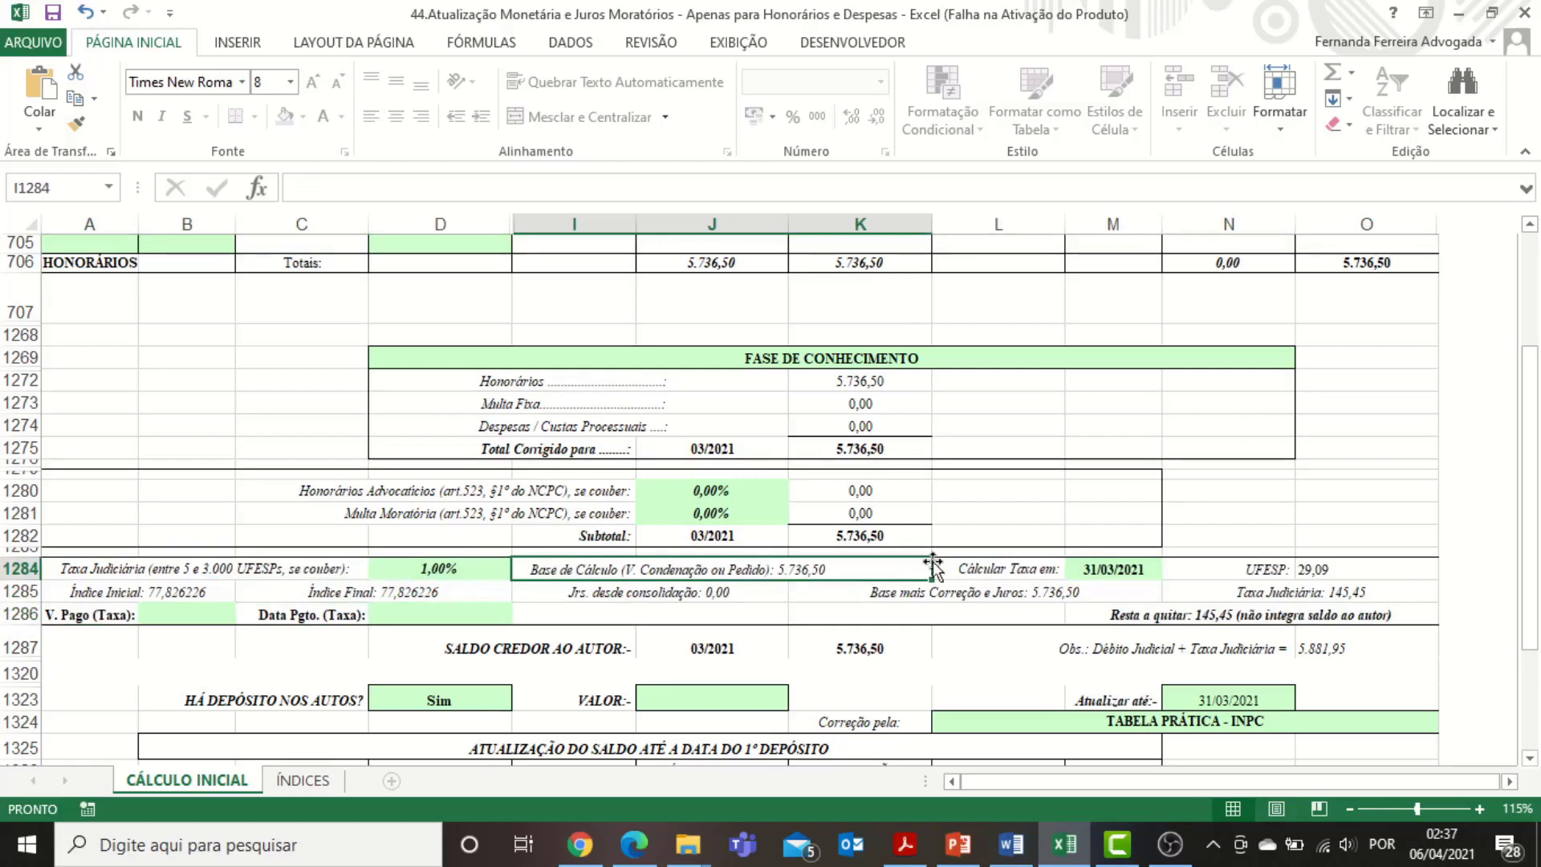
left_click(1061, 596)
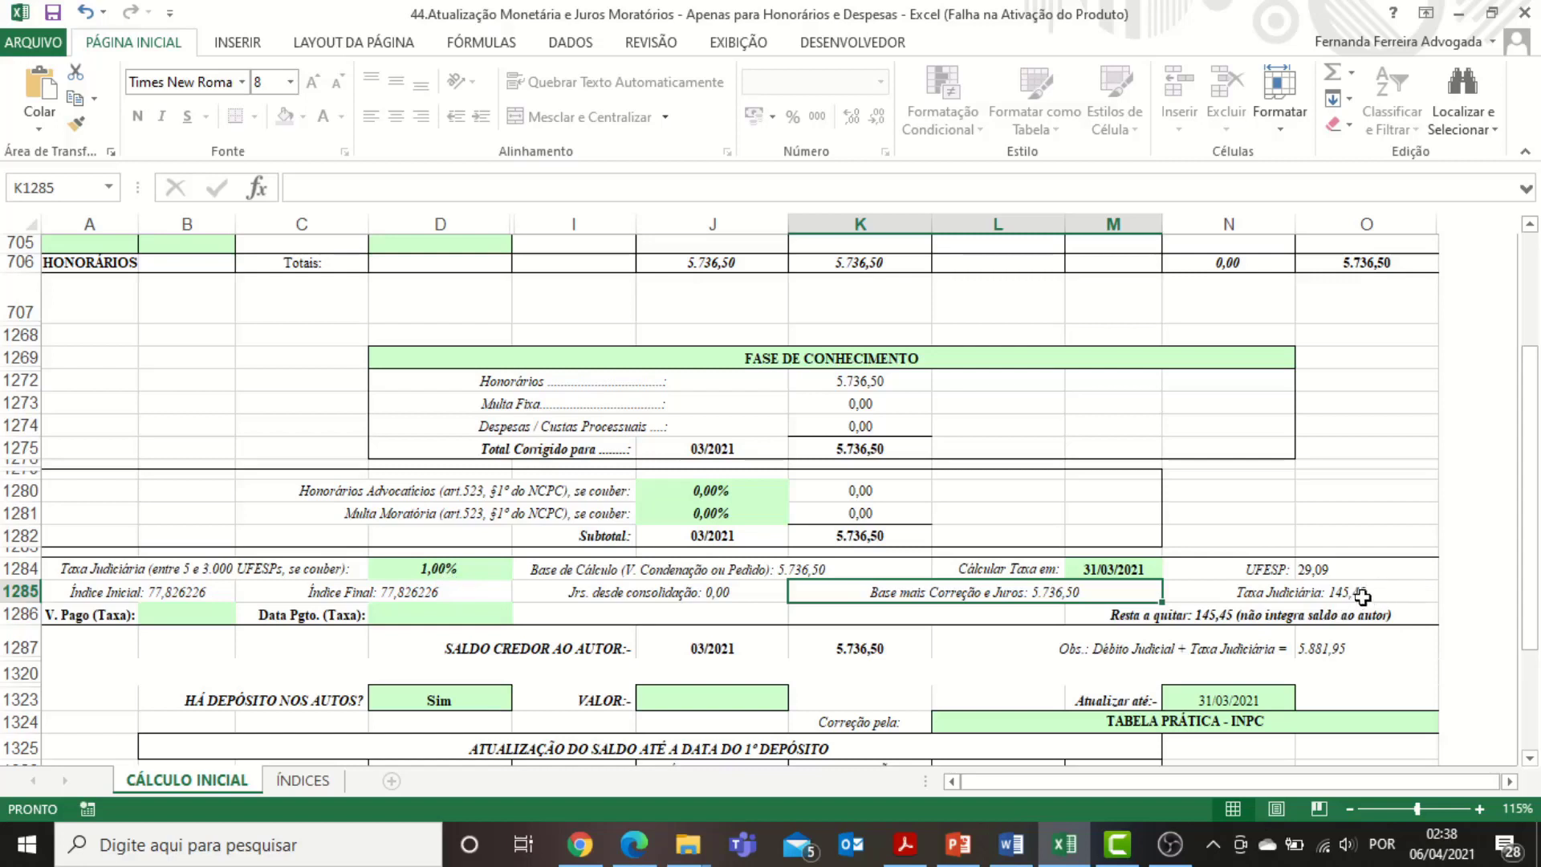
left_click(1145, 617)
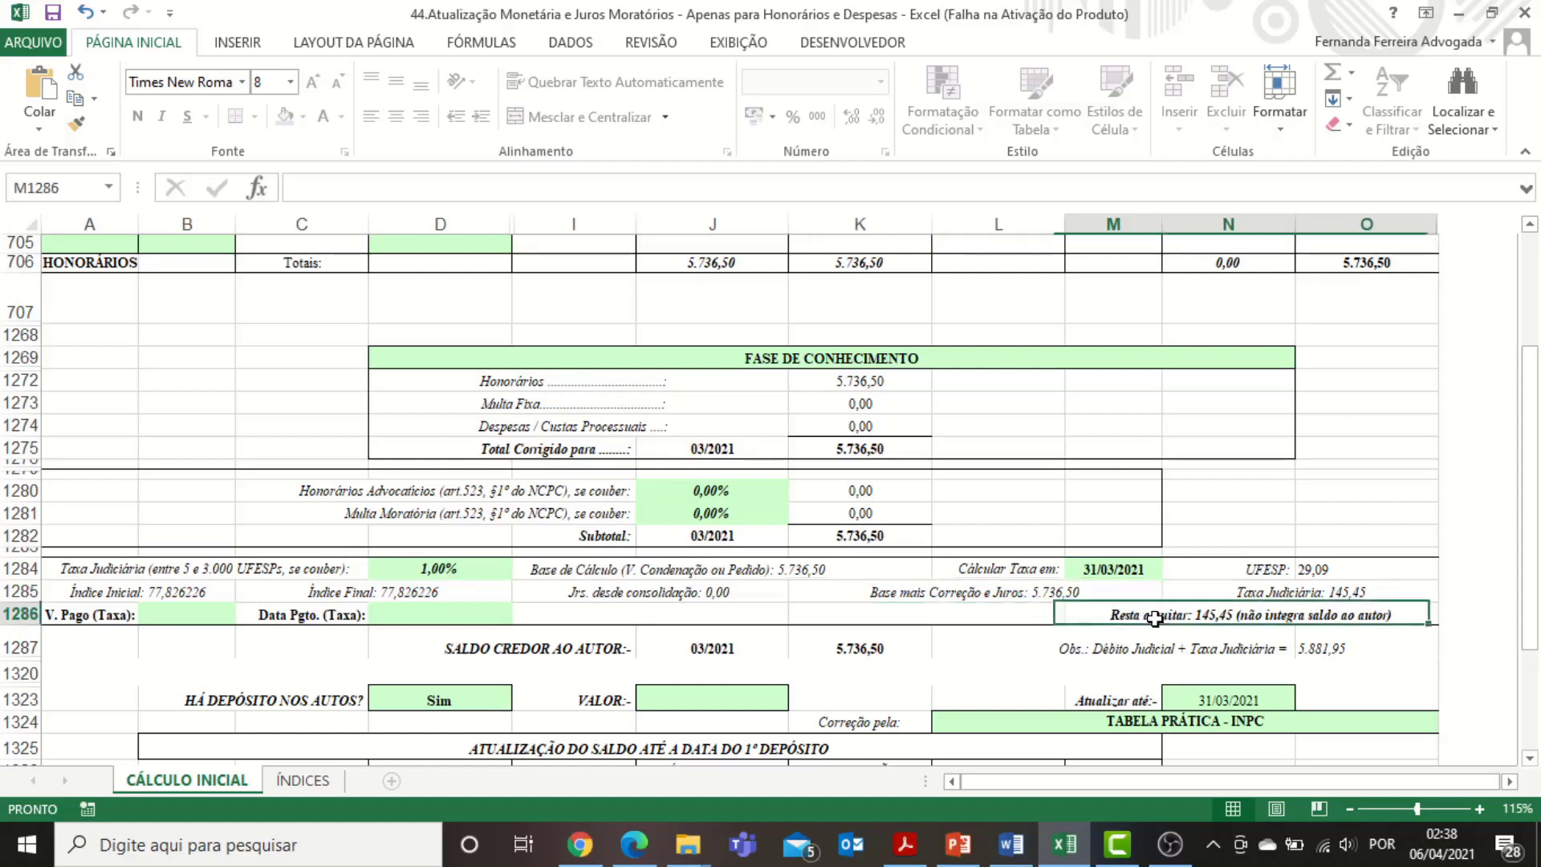
left_click(397, 616)
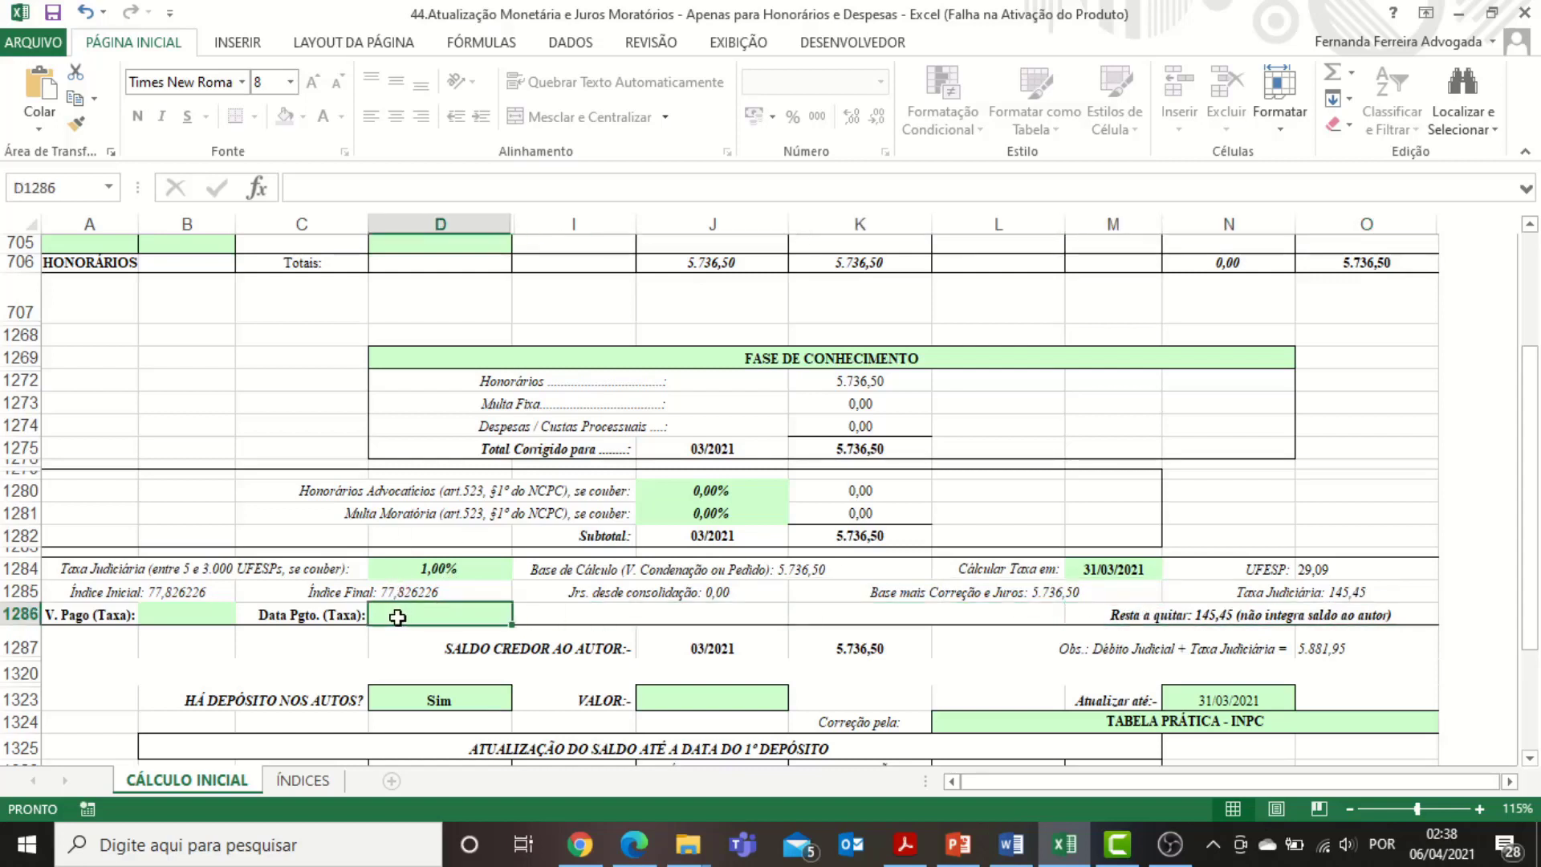
left_click(183, 608)
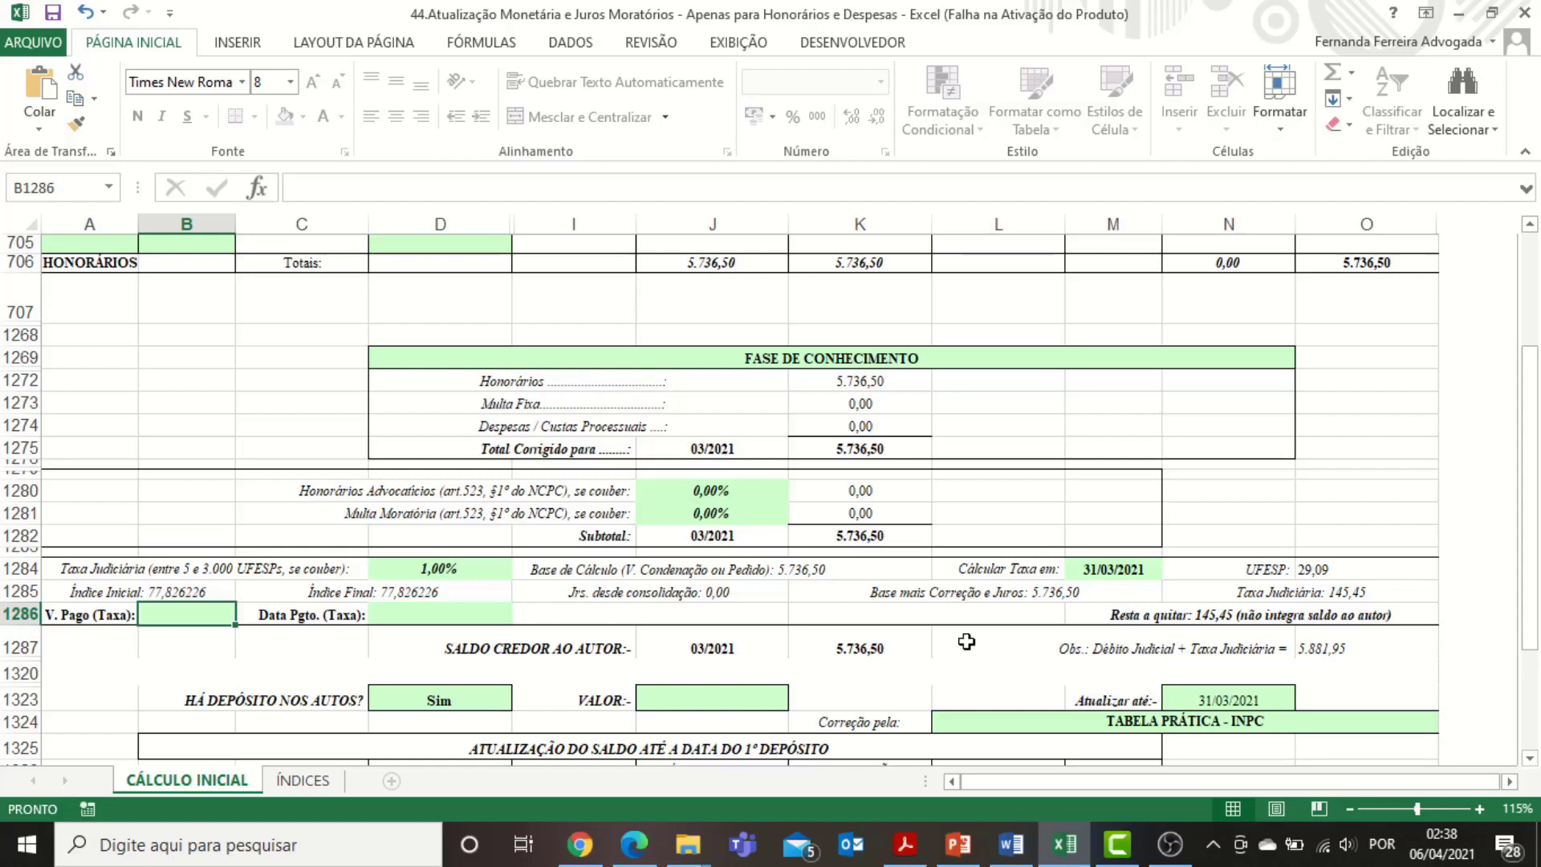
left_click_drag(963, 646, 1366, 648)
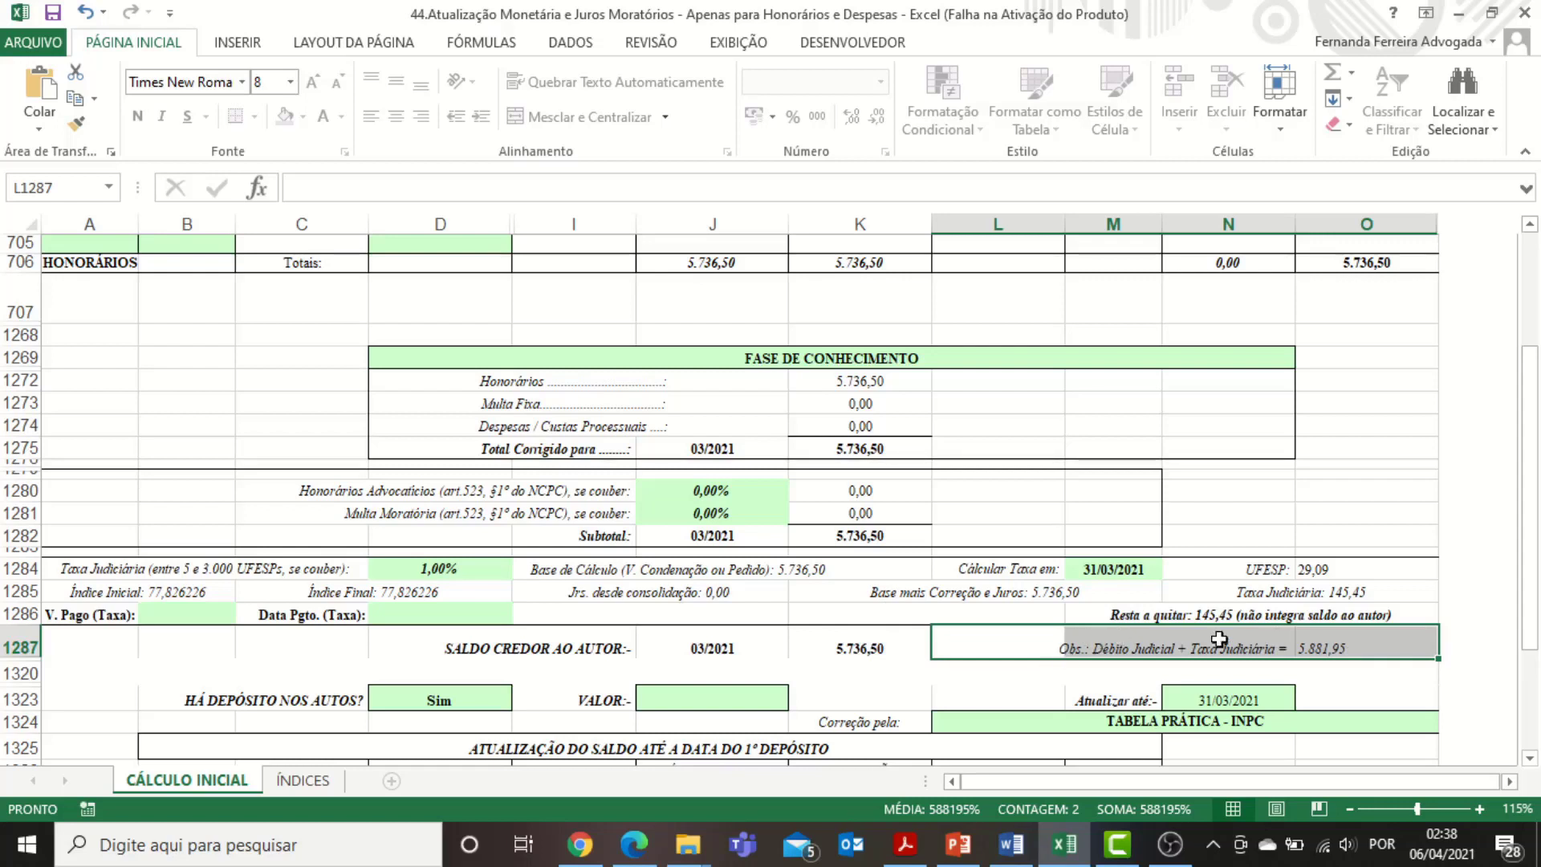
left_click(1375, 645)
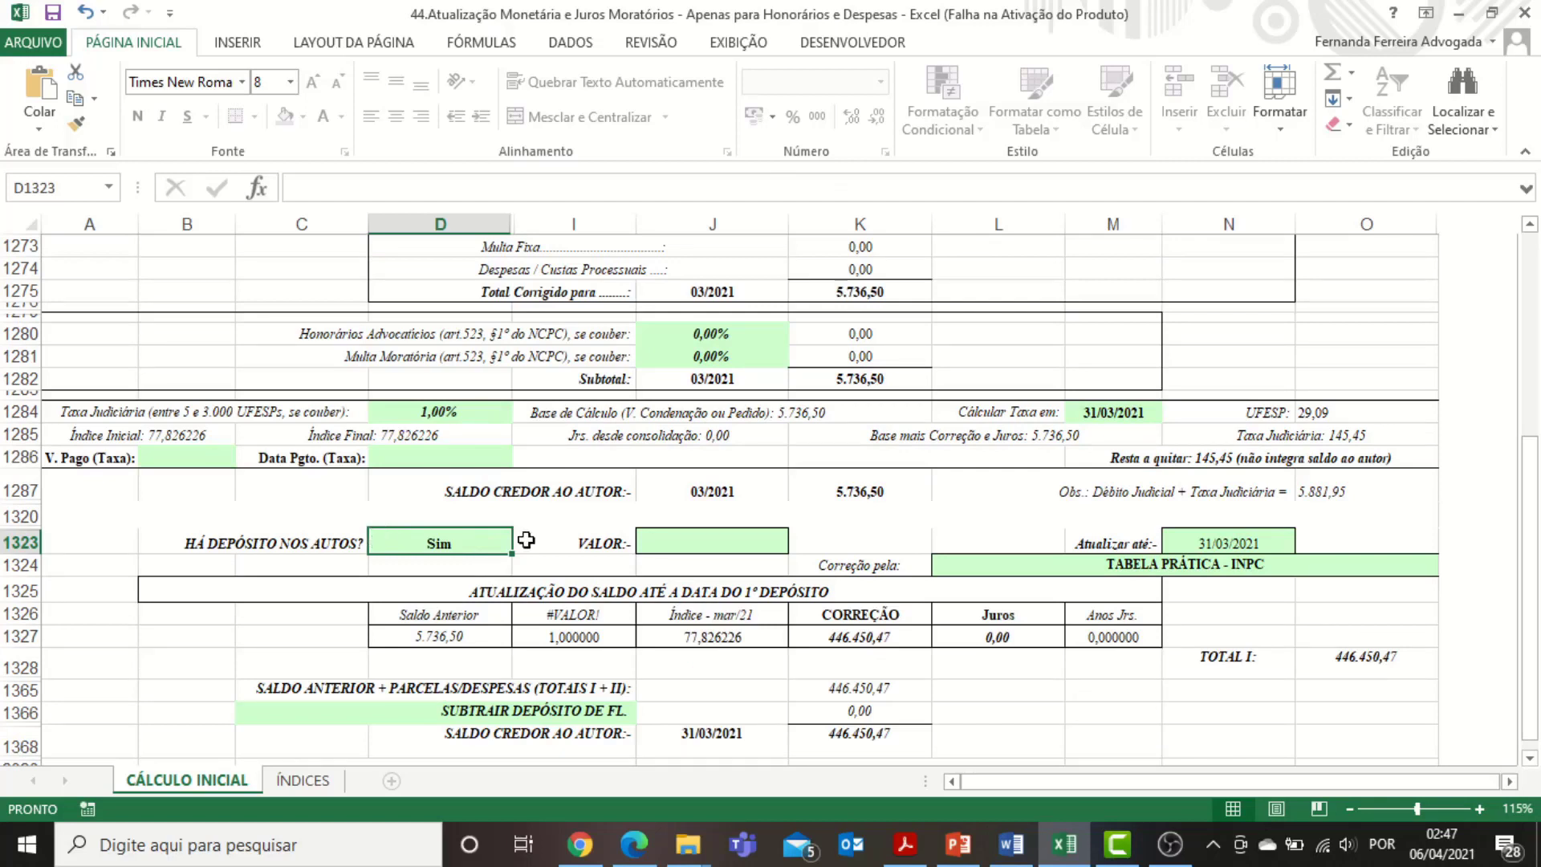
Step: Answer HÁ DEPÓSITO NOS AUTOS? with Não and clear the Atualizar até date in the same row
left_click(504, 544)
left_click(521, 544)
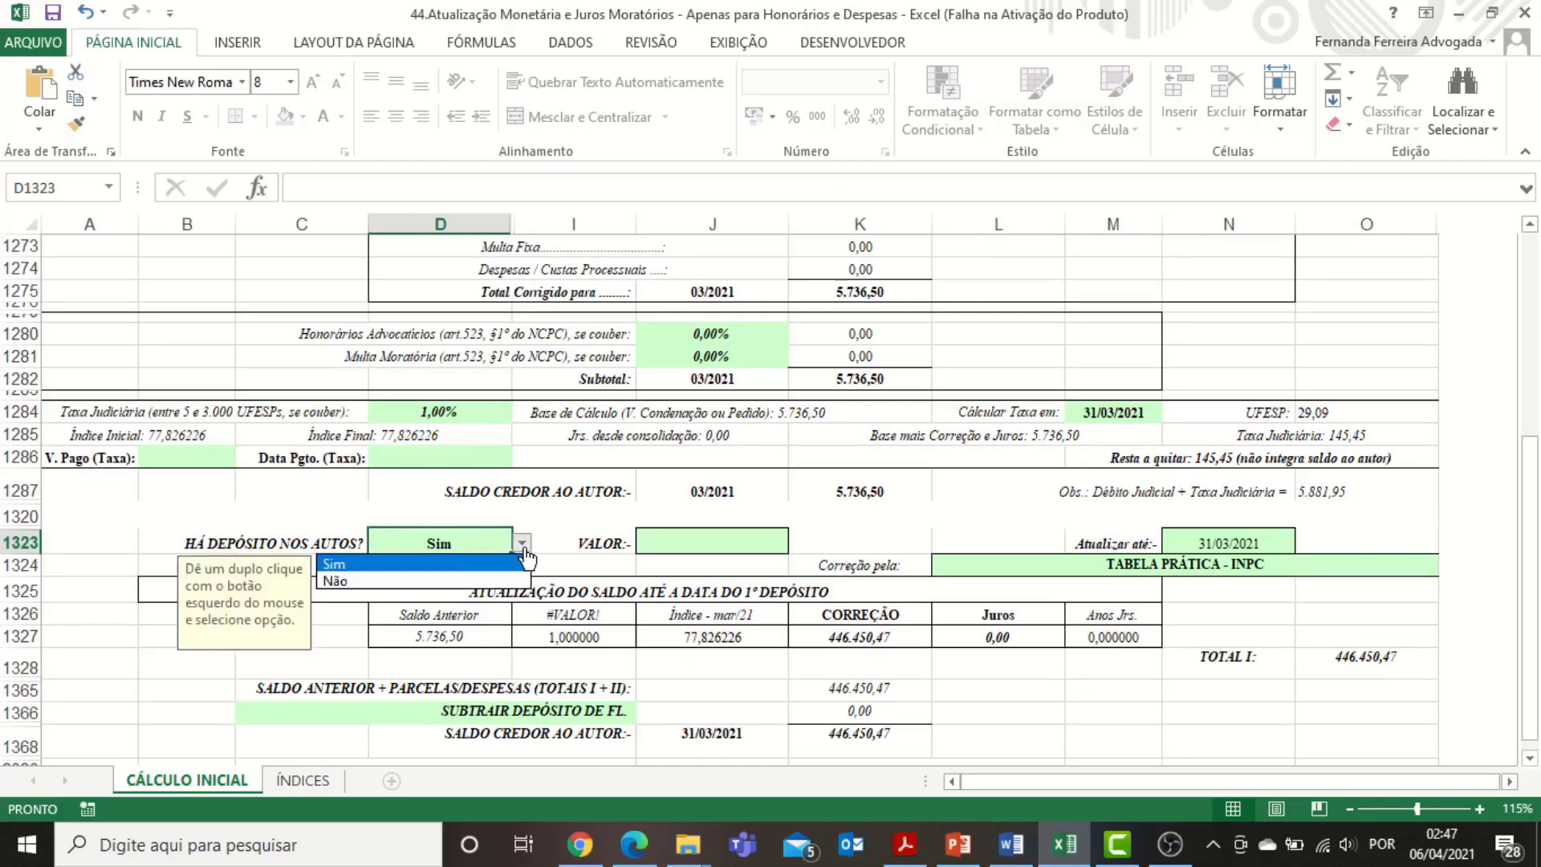
left_click(369, 585)
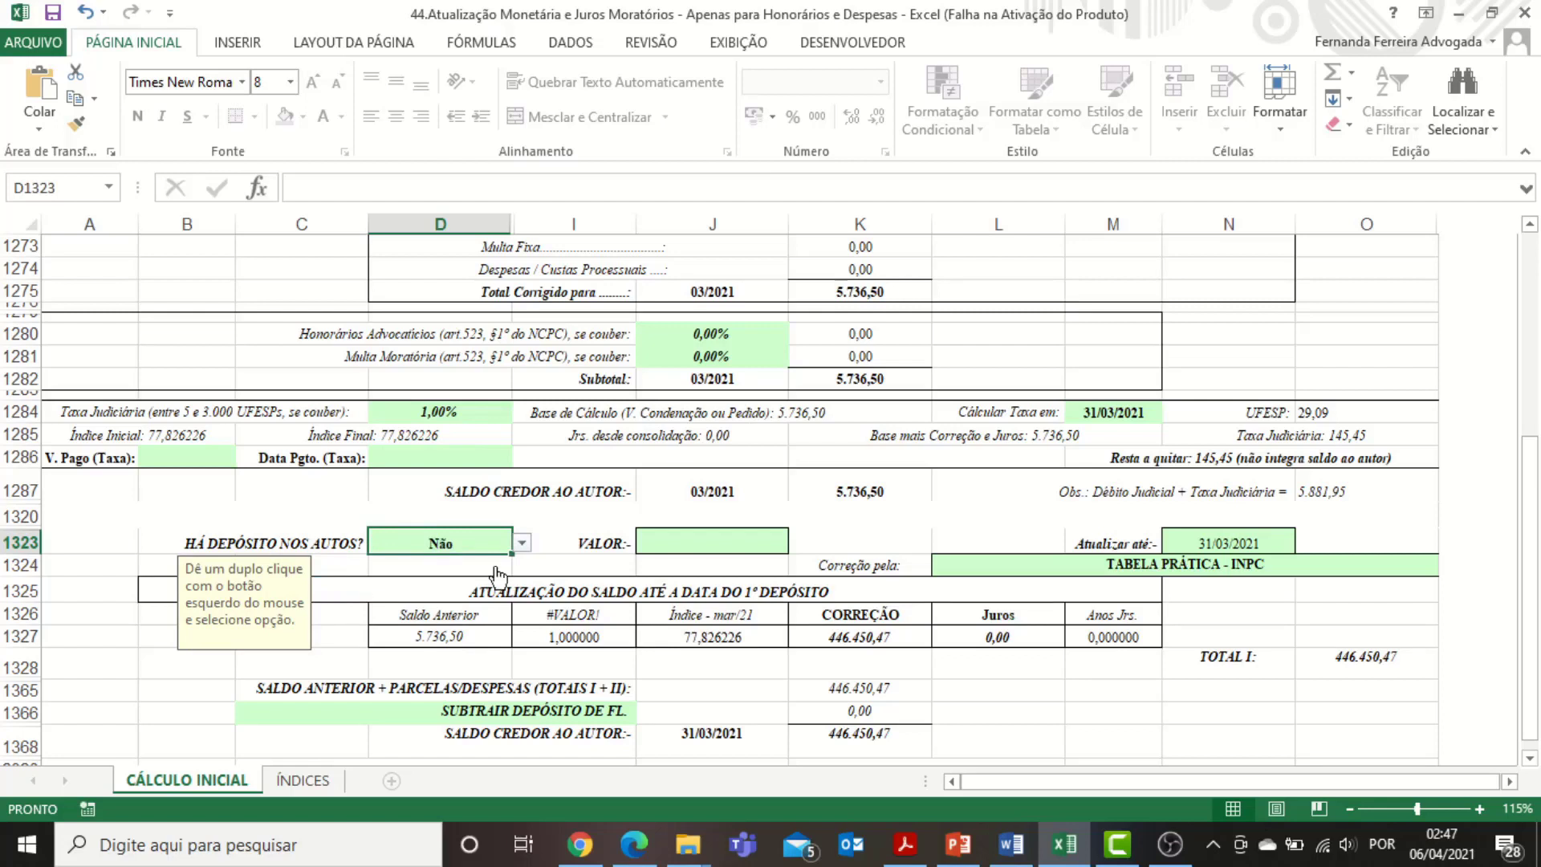
left_click(1219, 537)
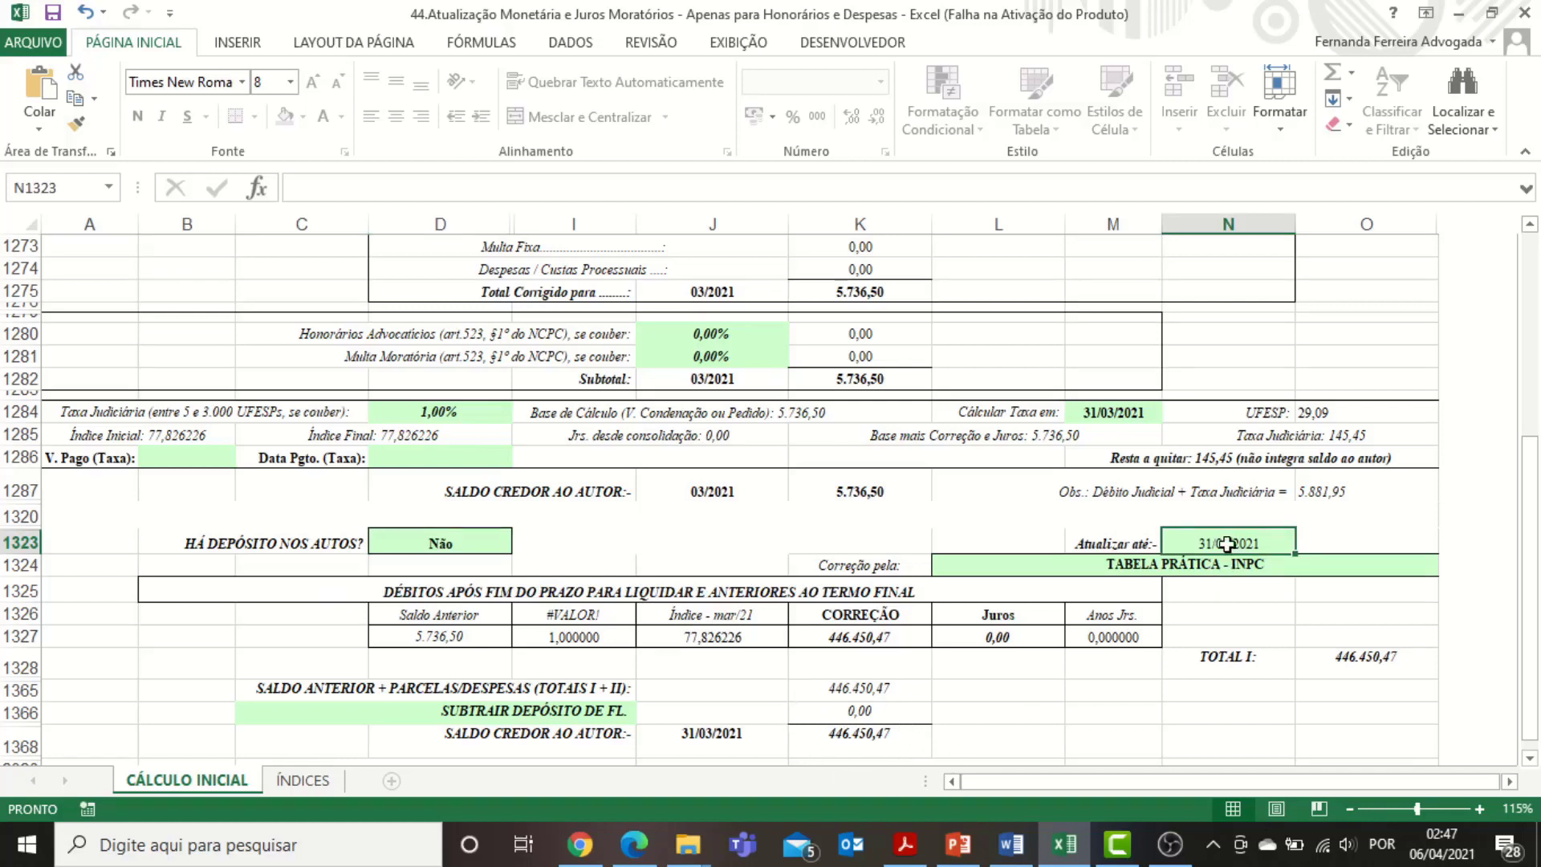
key("Delete")
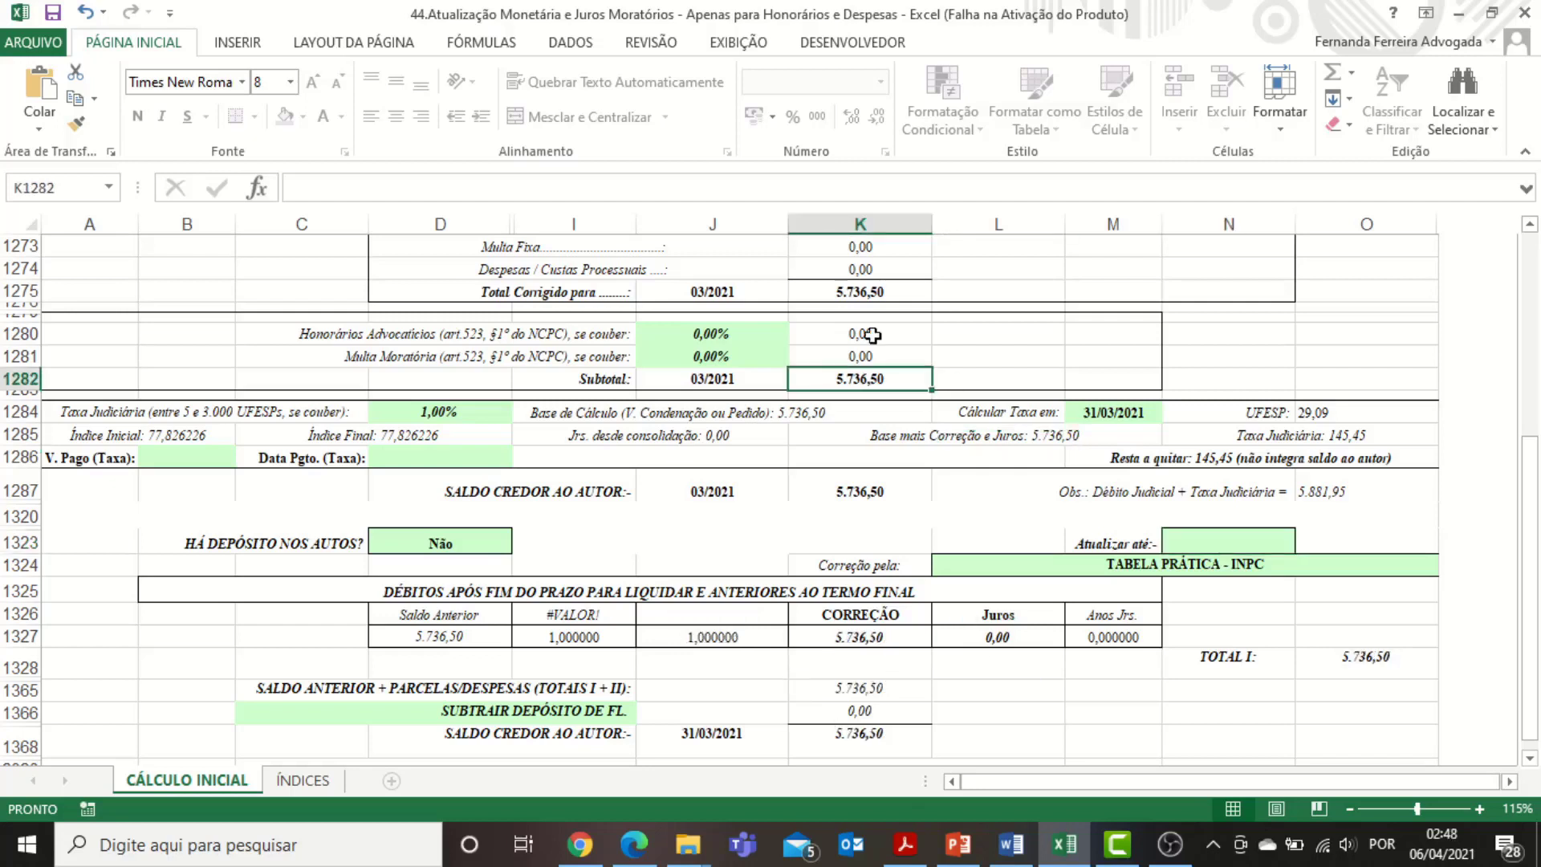
Step: Check the corrected total under FASE DE CONHECIMENTO and the place, date and signature block at the end of the sheet
left_click(863, 291)
scroll(869, 566, "down", 3)
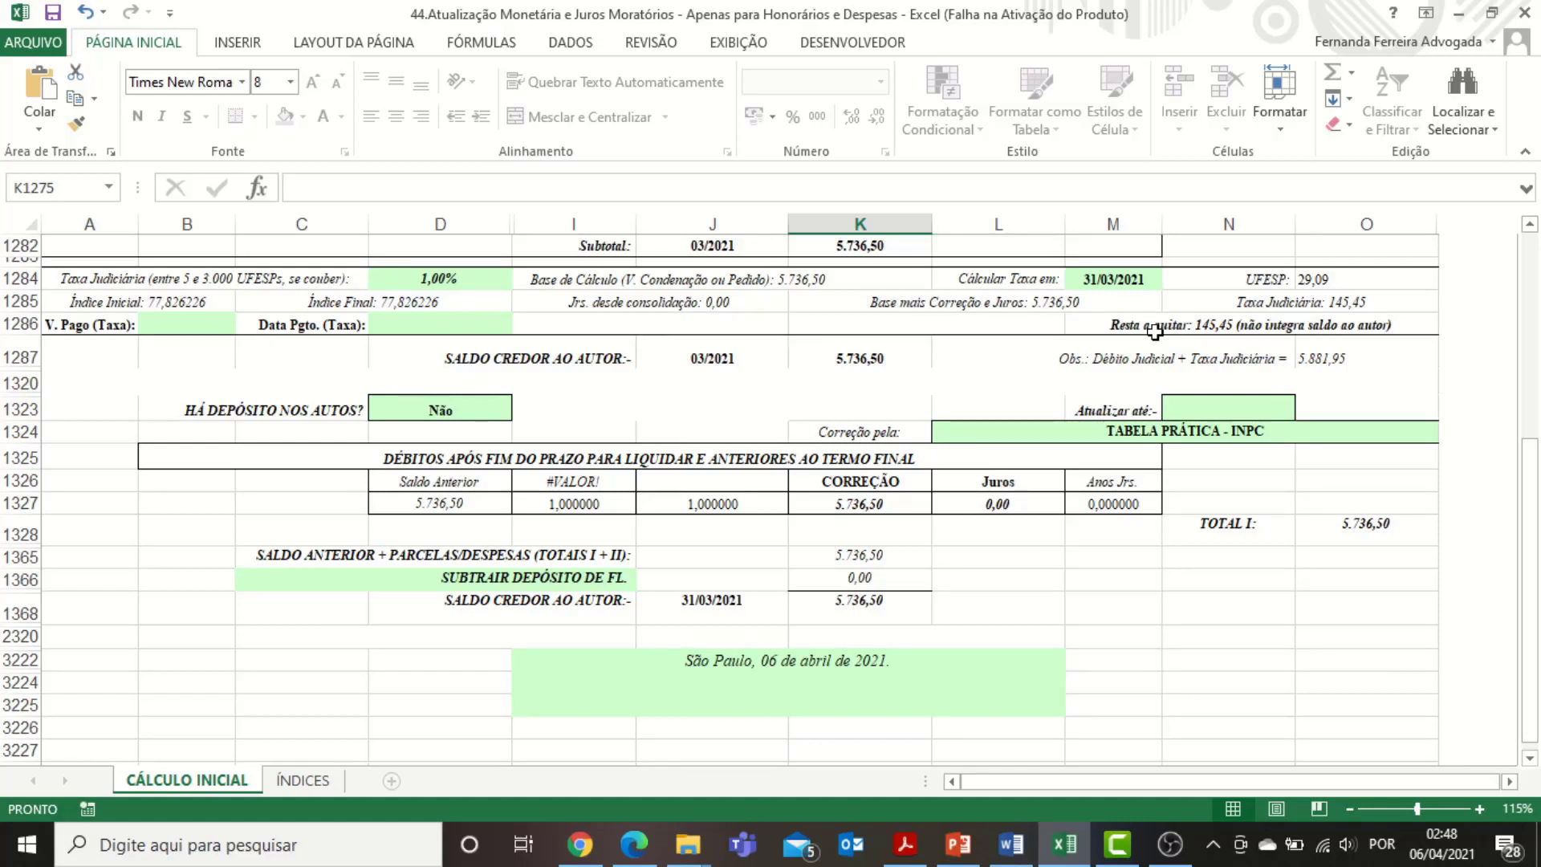
left_click(780, 687)
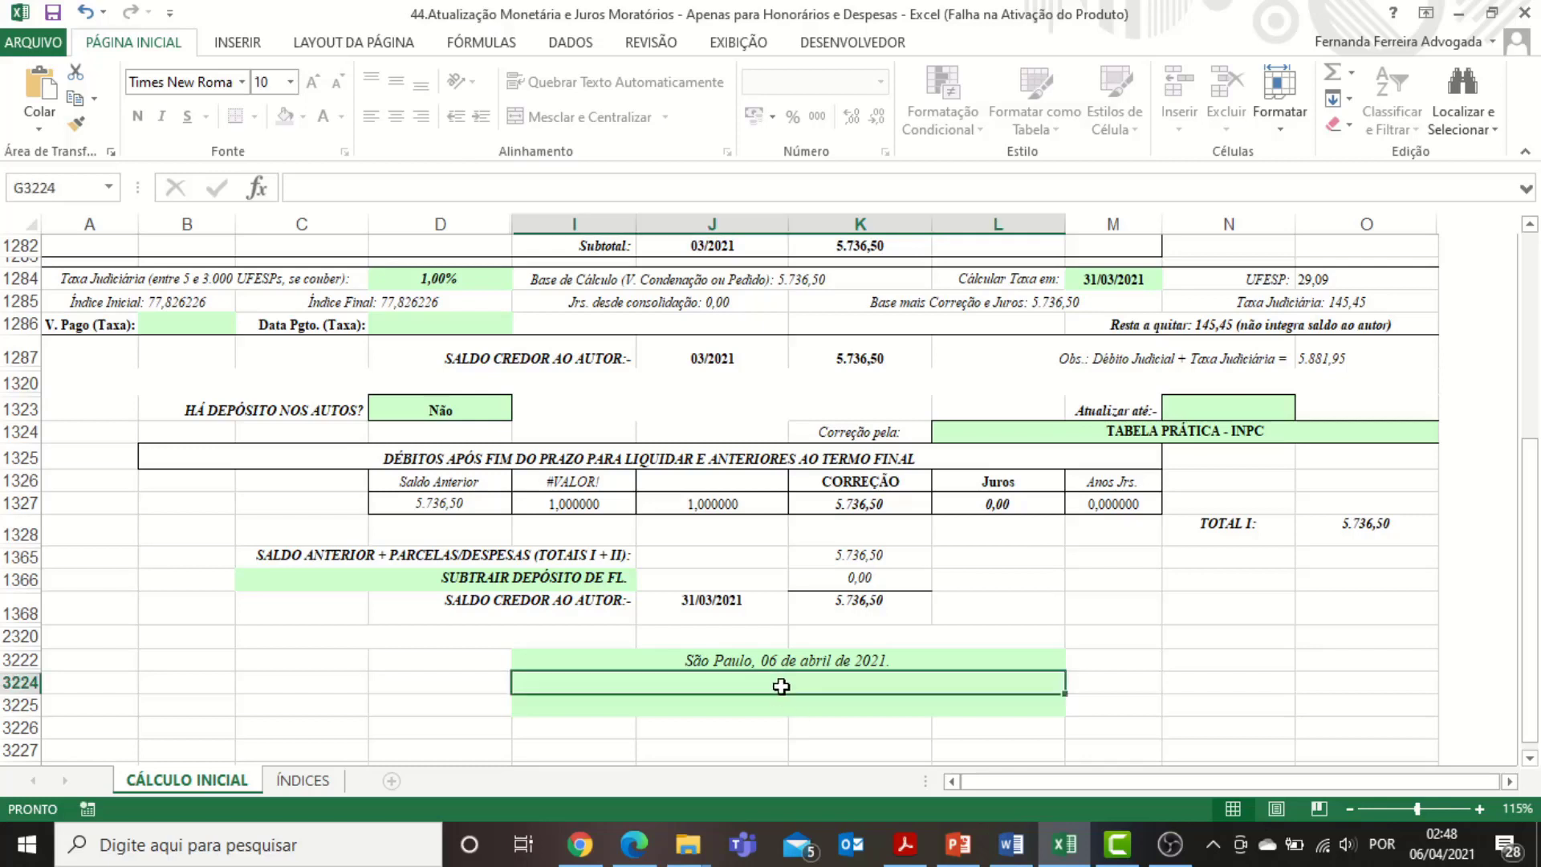
left_click(785, 704)
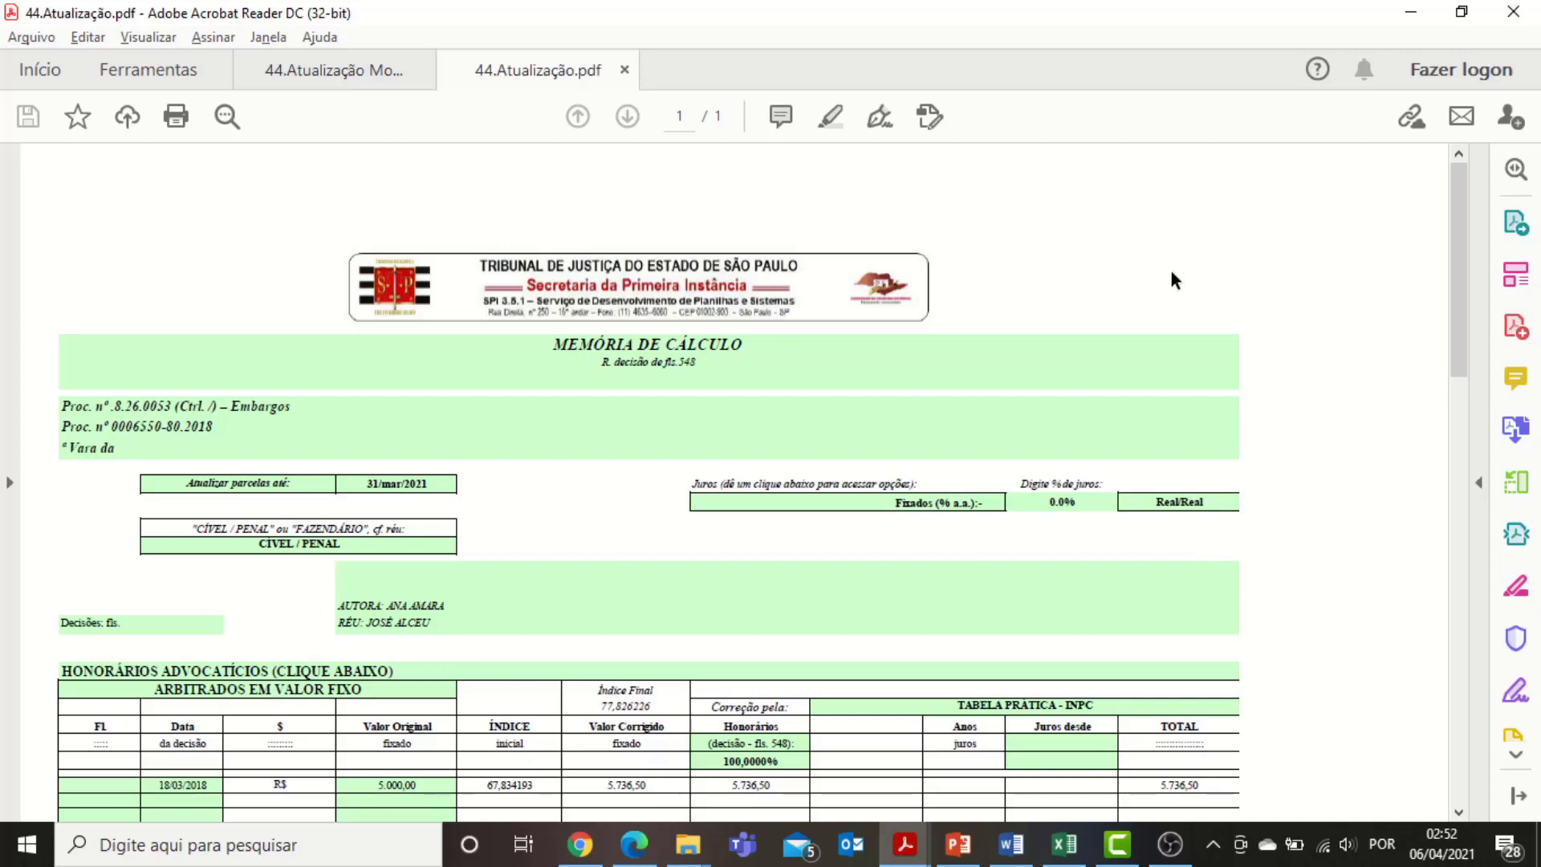
Step: Review 44.Atualização.pdf in Adobe Acrobat Reader, covering the case header, fees table, FASE DE CONHECIMENTO, court fee, deposit section and closing date
scroll(1129, 286, "down", 5)
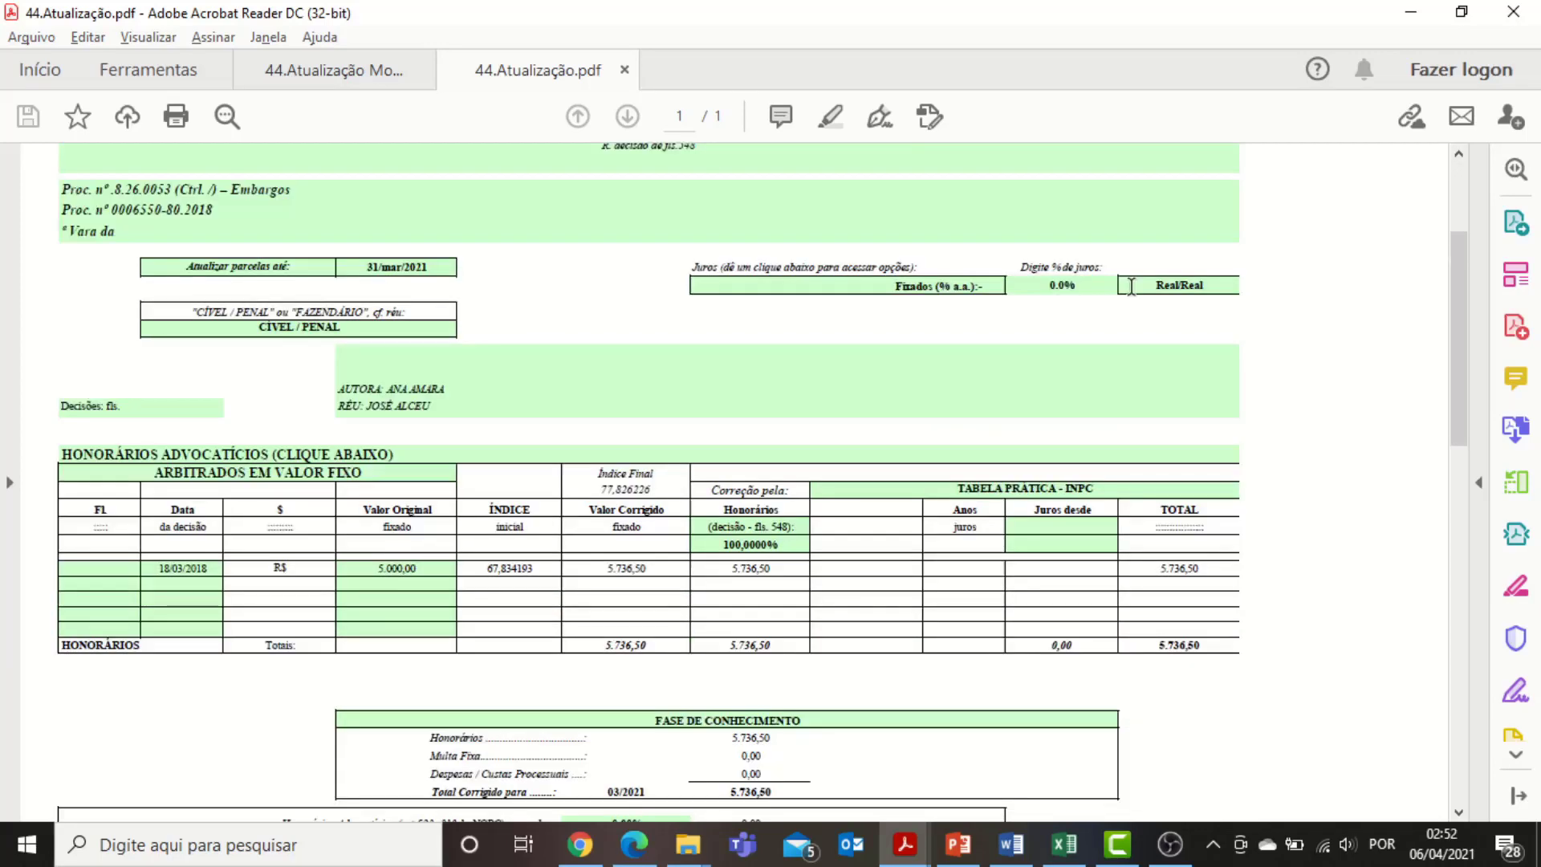
scroll(1130, 285, "down", 10)
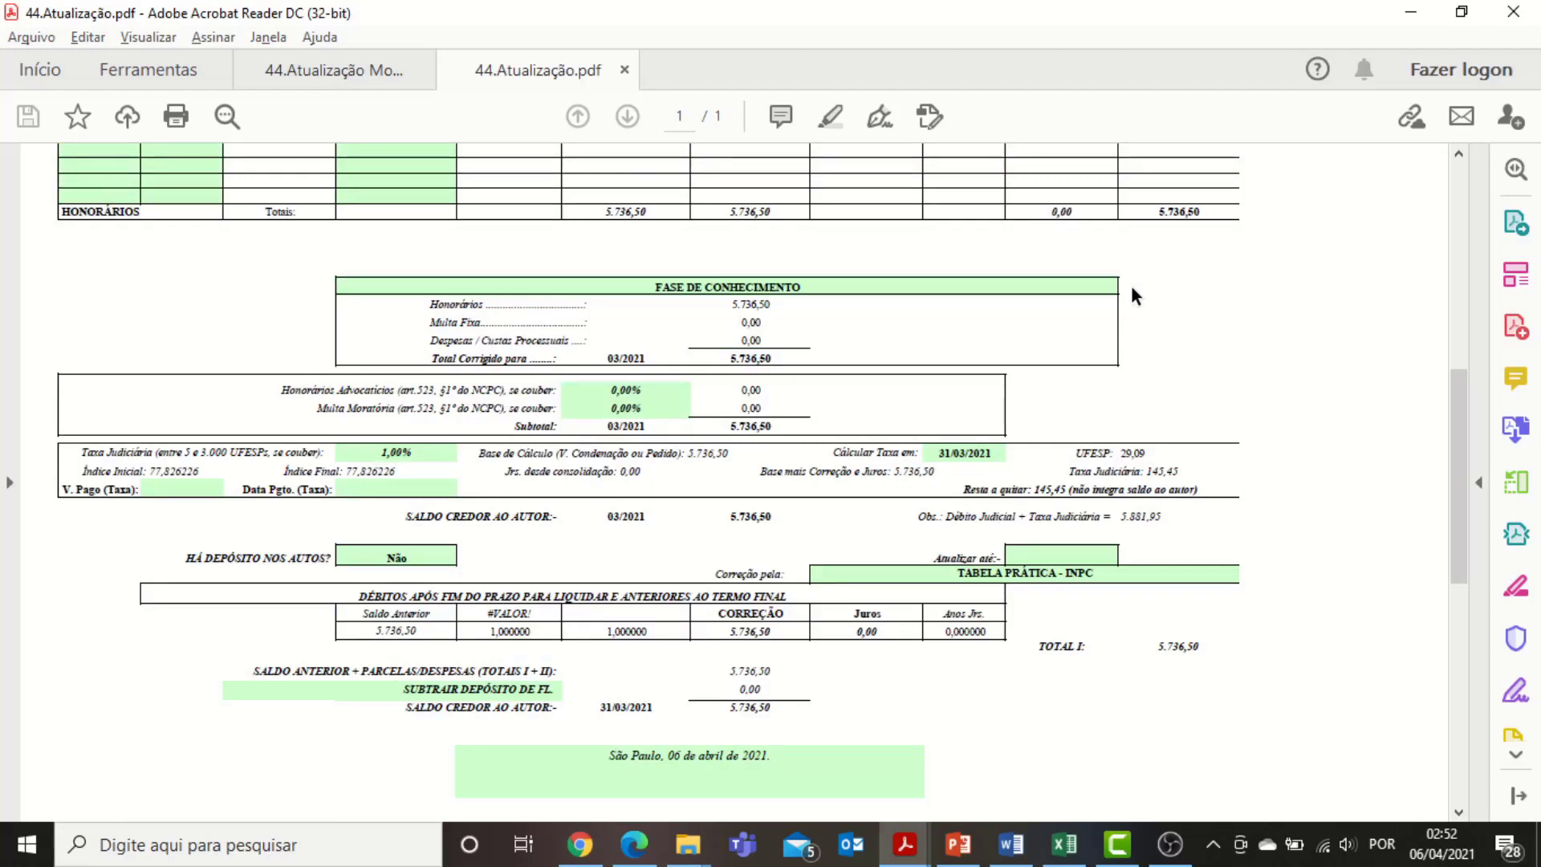
scroll(1133, 291, "down", 3)
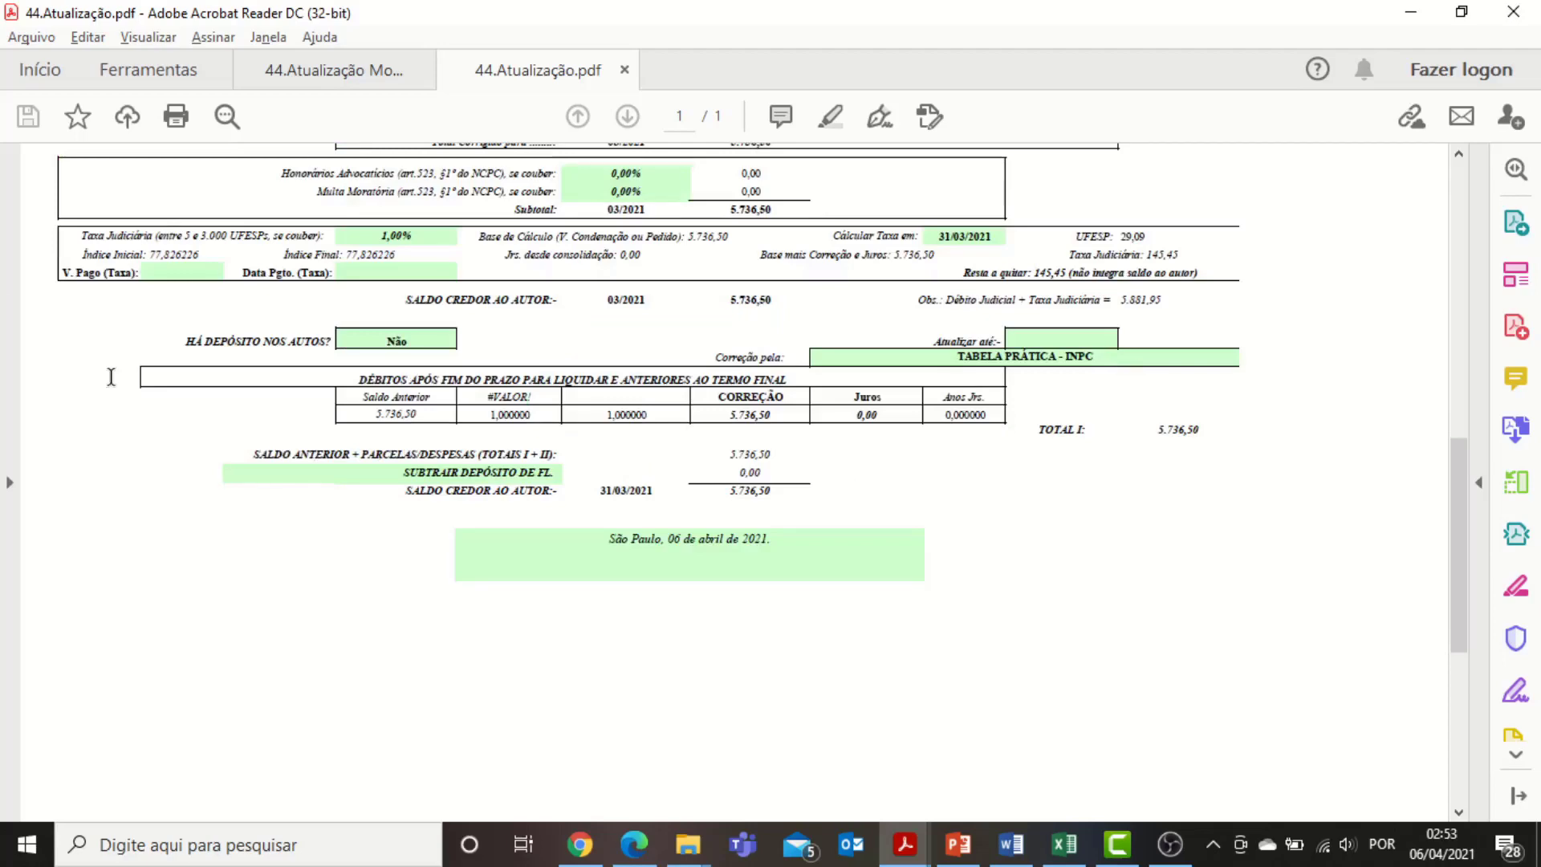
scroll(368, 455, "up", 5)
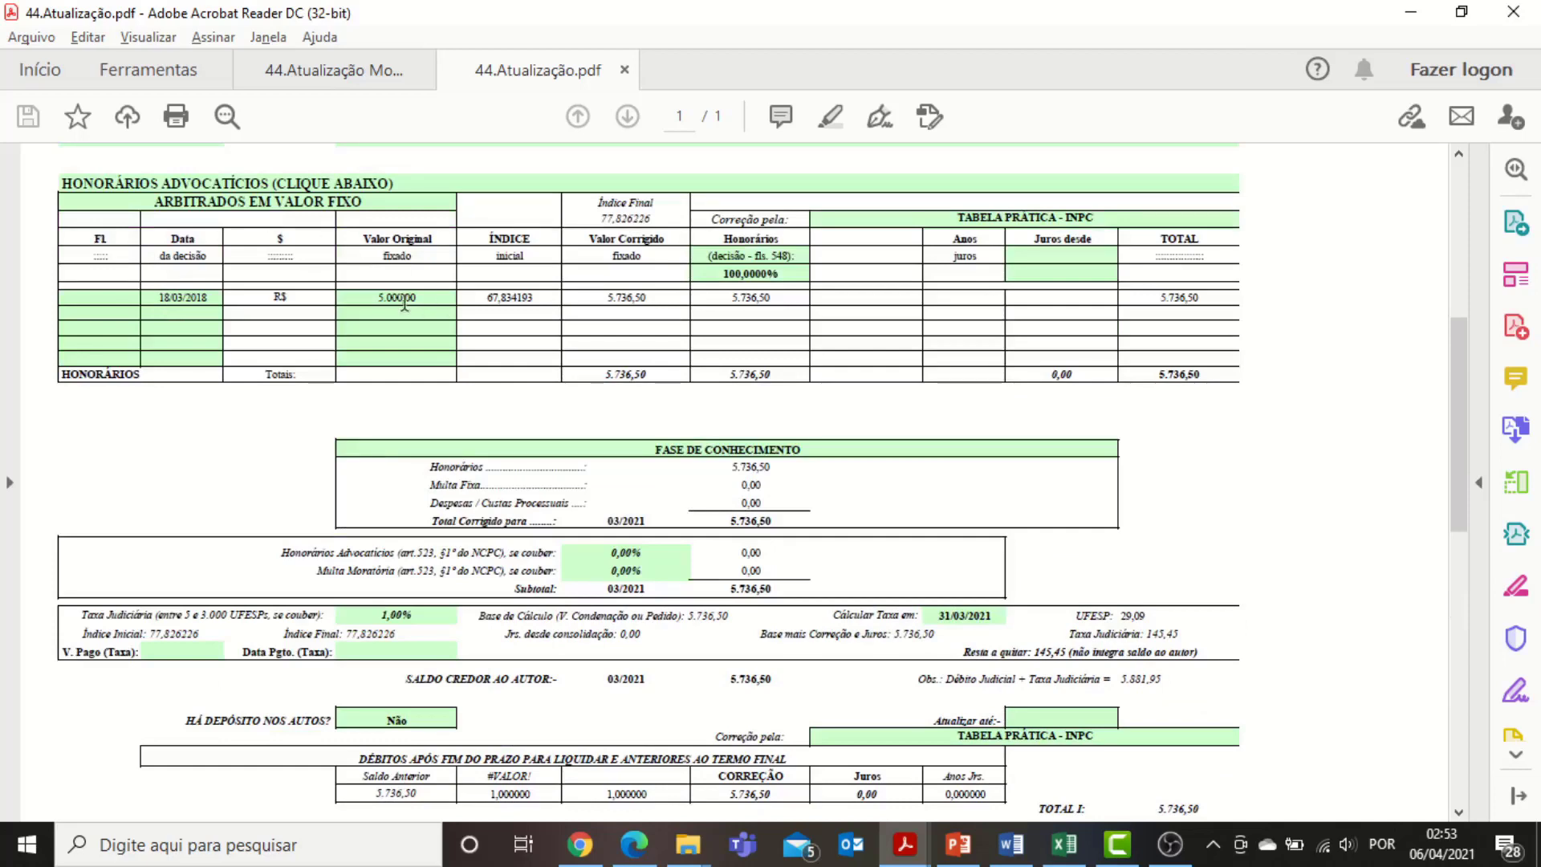
scroll(404, 301, "down", 1)
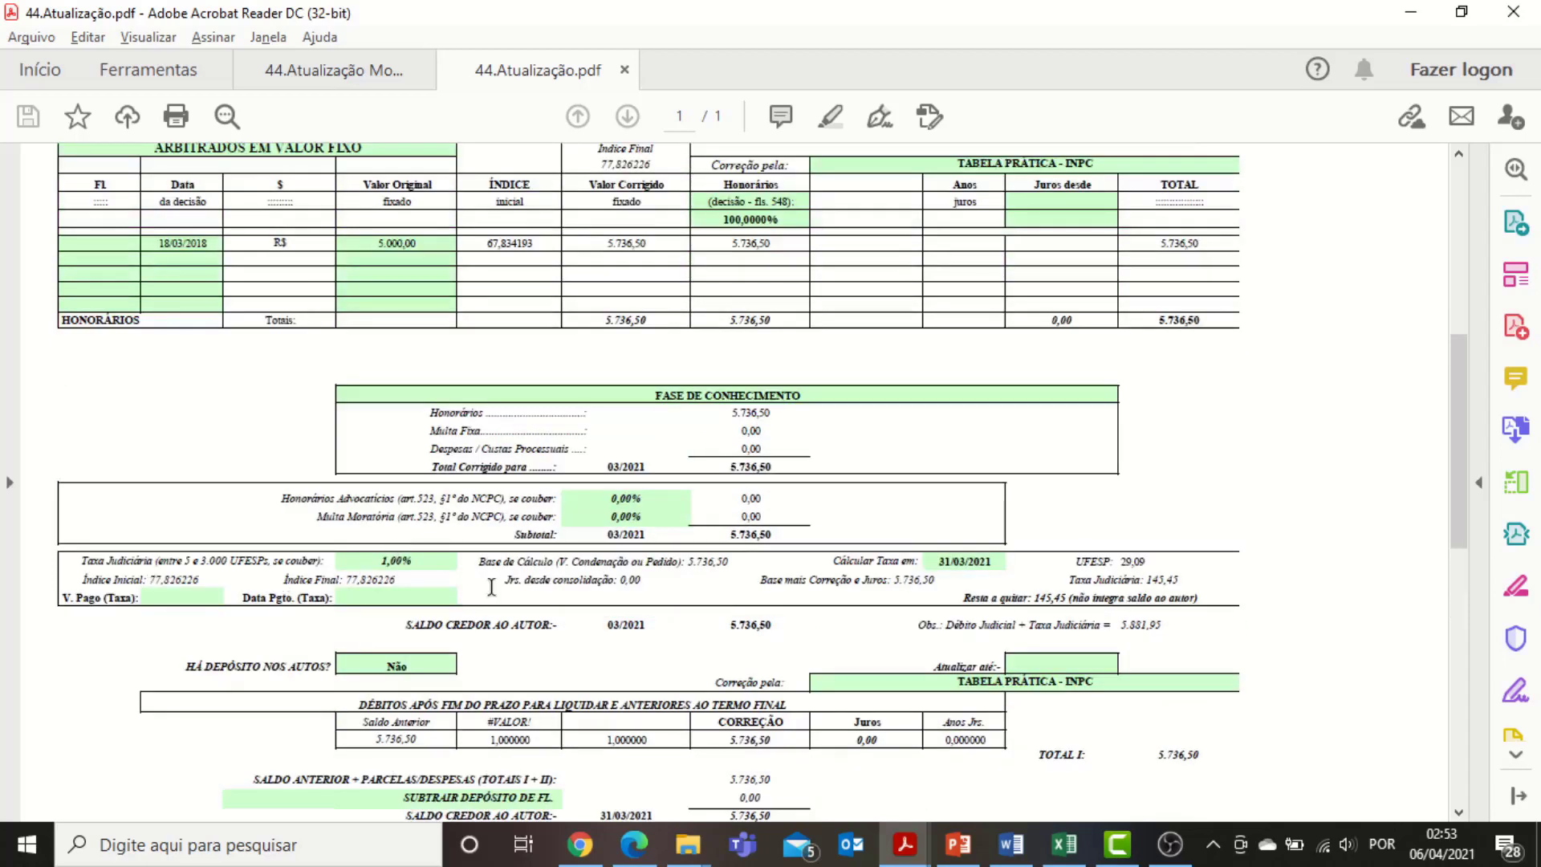
scroll(670, 612, "down", 1)
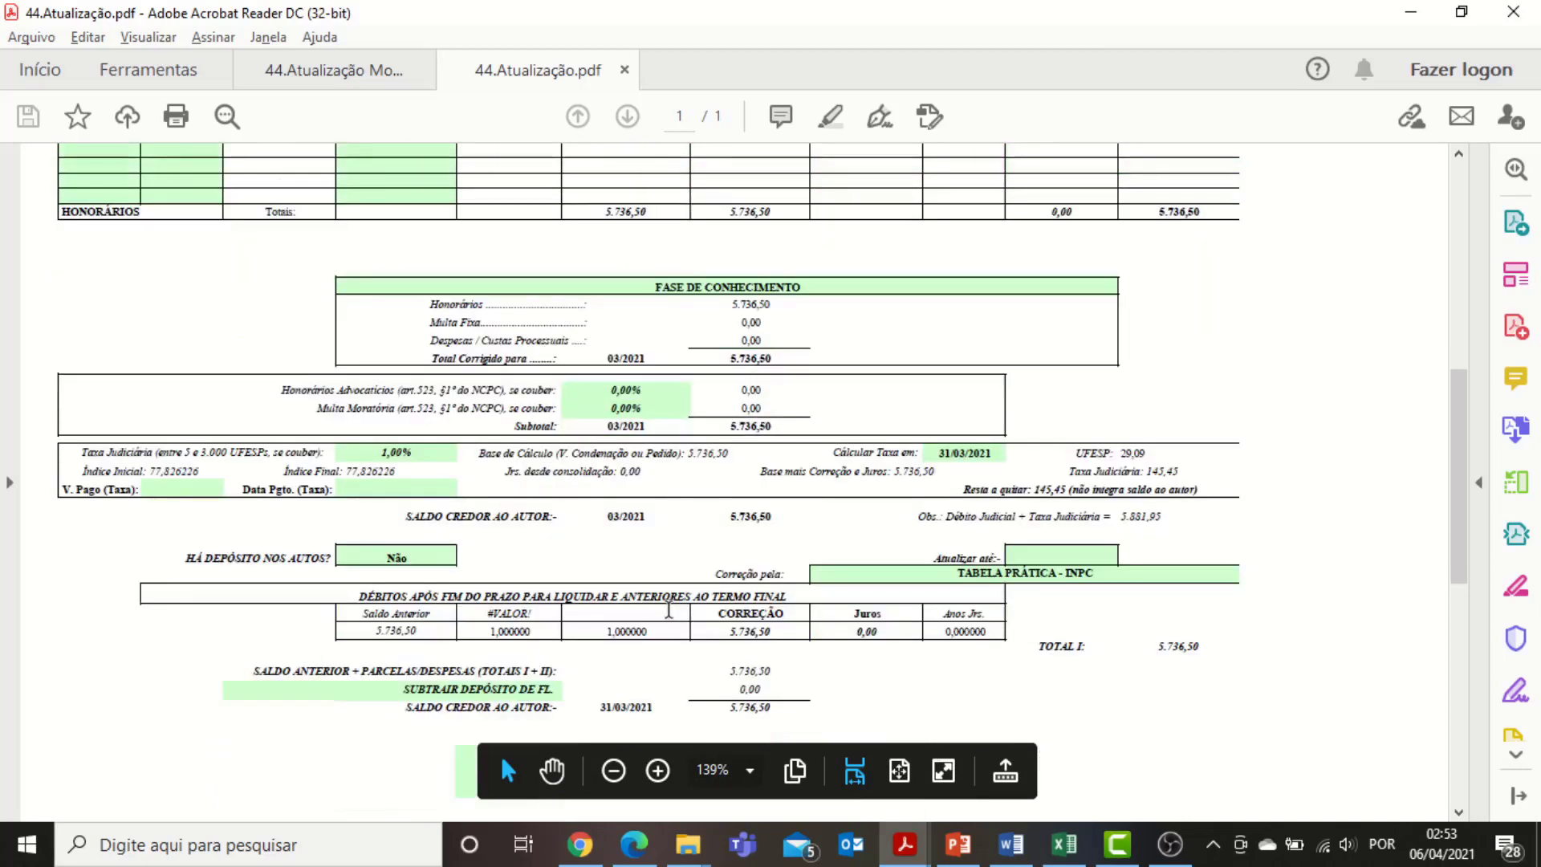
scroll(744, 554, "up", 1)
scroll(743, 555, "up", 6)
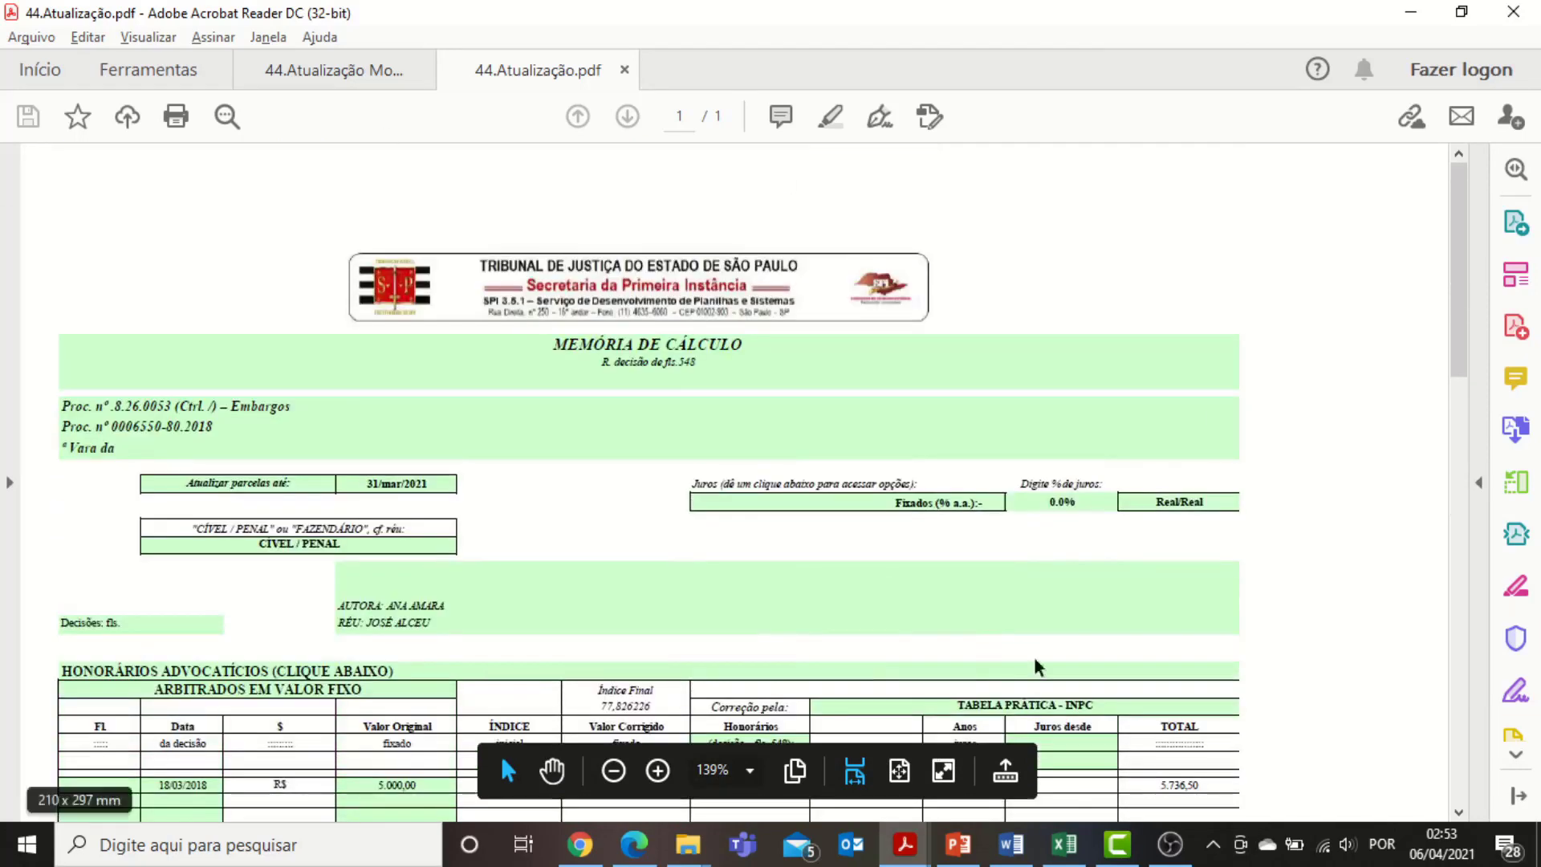